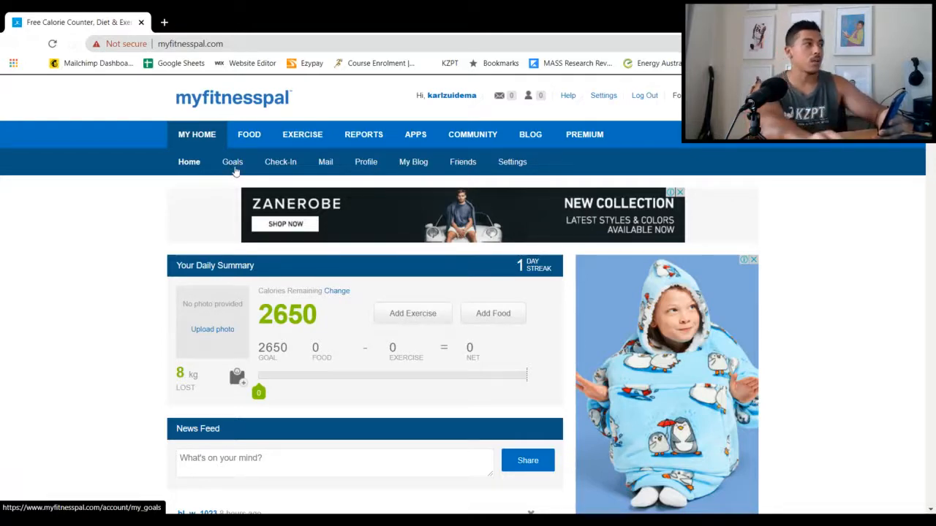
Open the daily nutrition goals for editing and set the daily calories to 2100
left_click(233, 166)
scroll(272, 282, "down", 2)
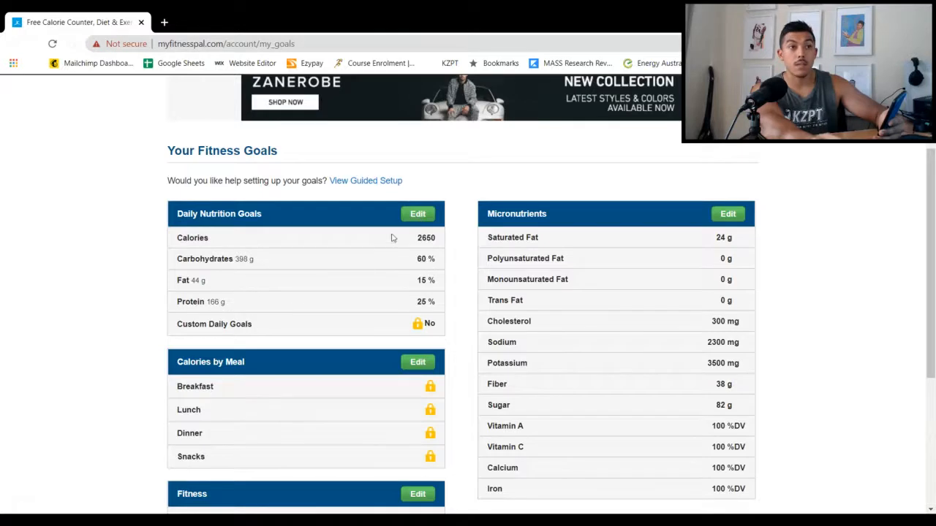
left_click(419, 218)
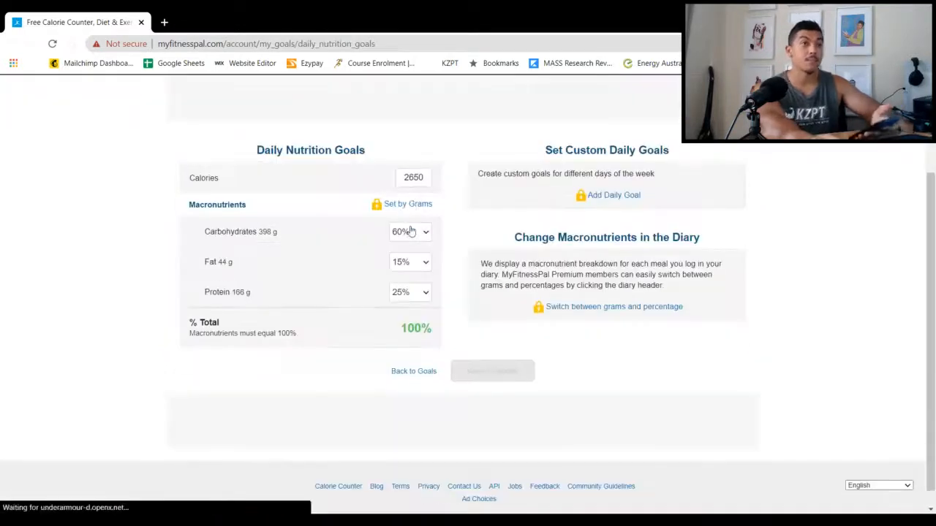
double_click(422, 177)
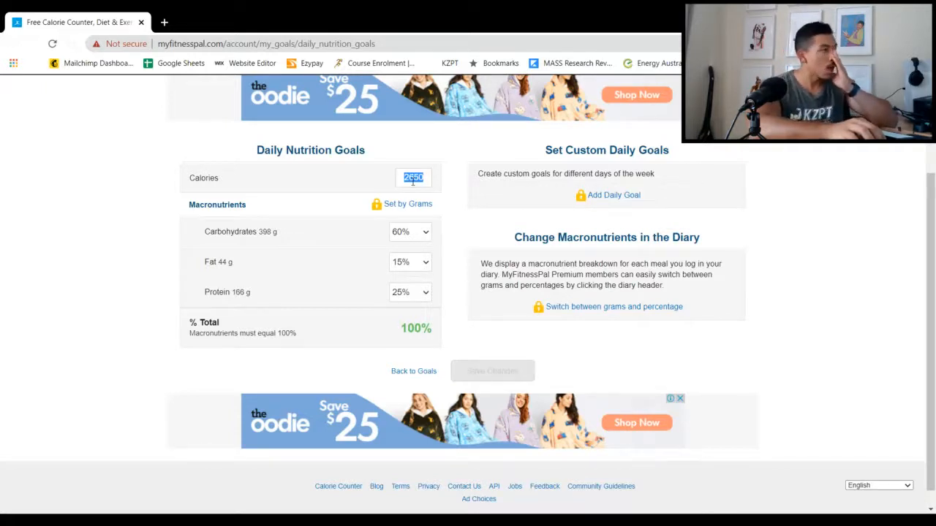
type("2100")
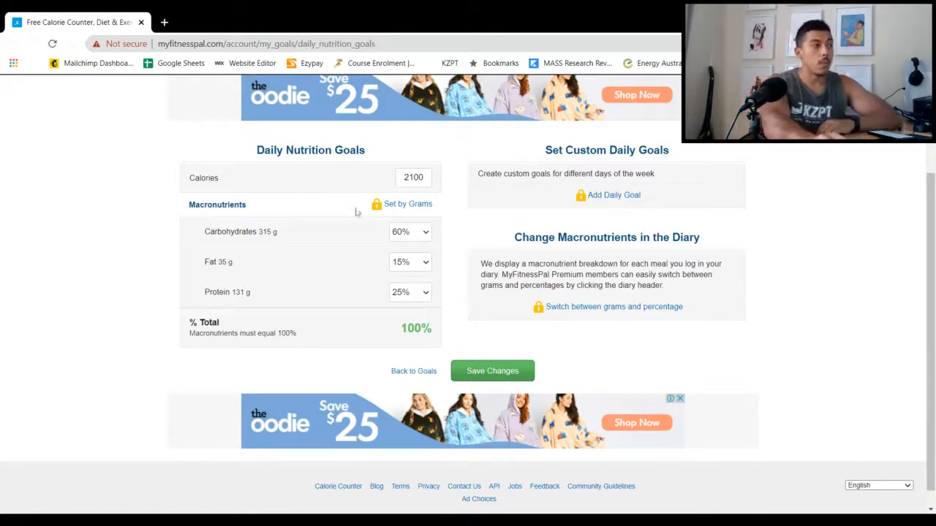
Try protein shares of 35% and 30% in the daily macronutrient goals
left_click(420, 293)
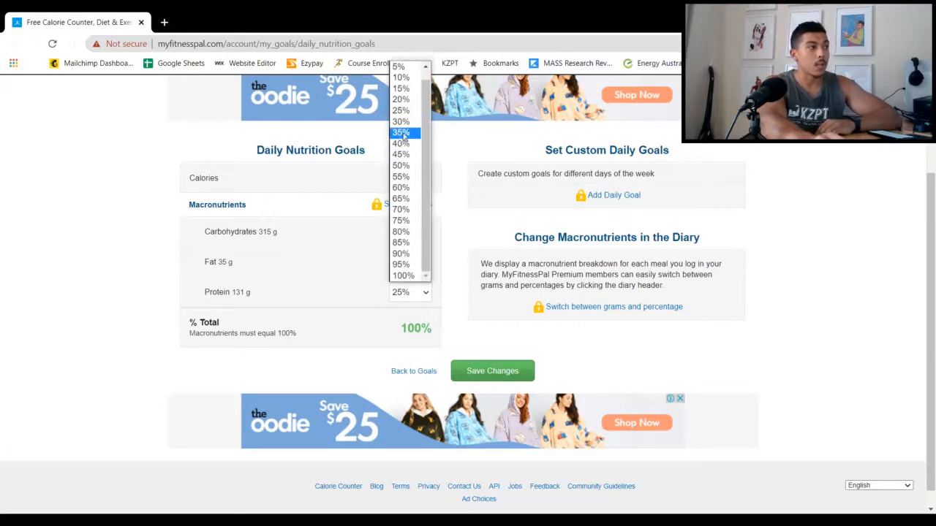
left_click(405, 134)
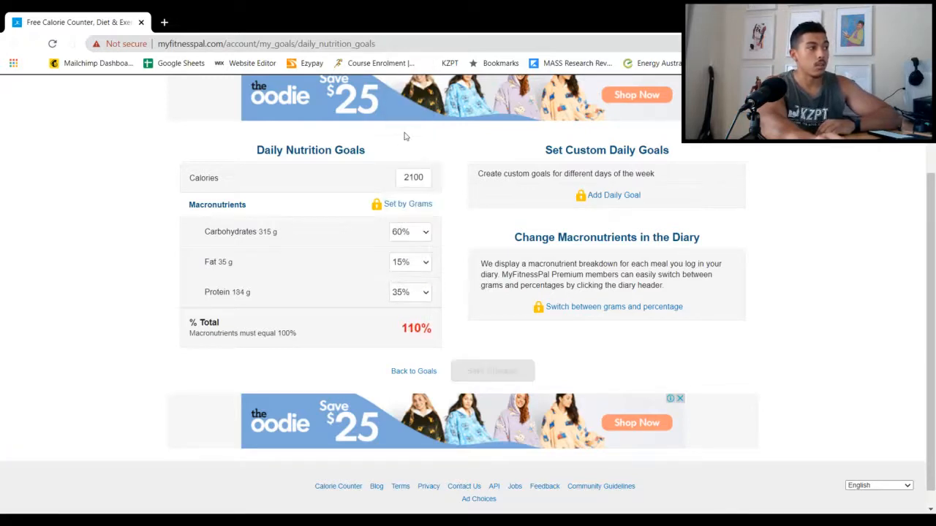
left_click(426, 295)
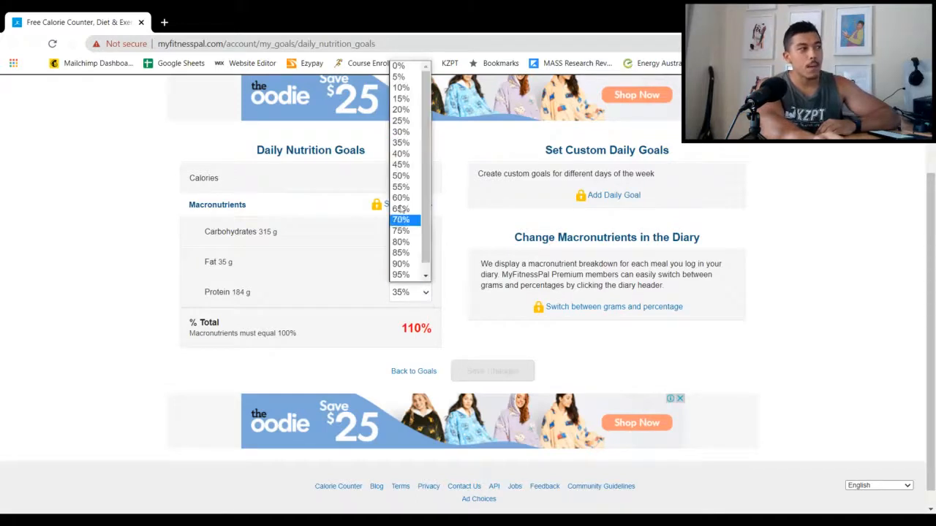
left_click(402, 134)
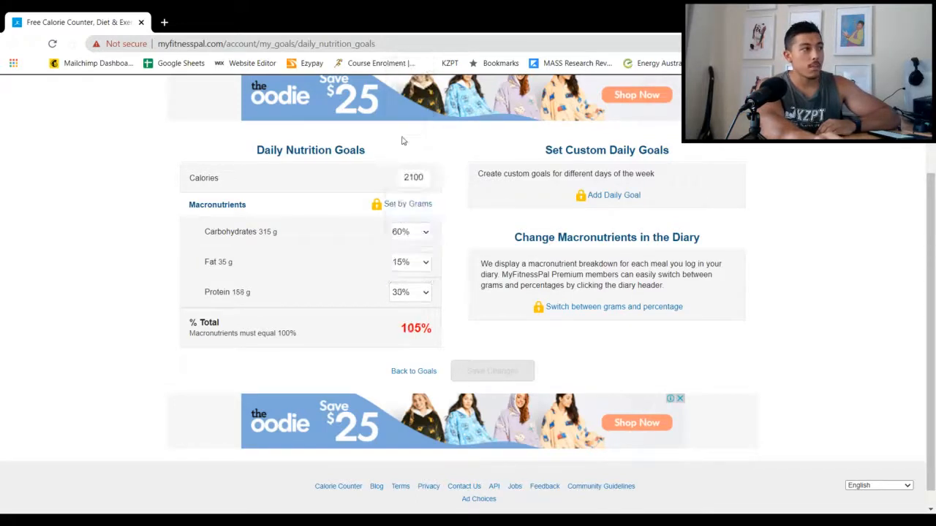
Set the protein share of the daily macronutrients to 35%
left_click(418, 296)
scroll(420, 150, "down", 1)
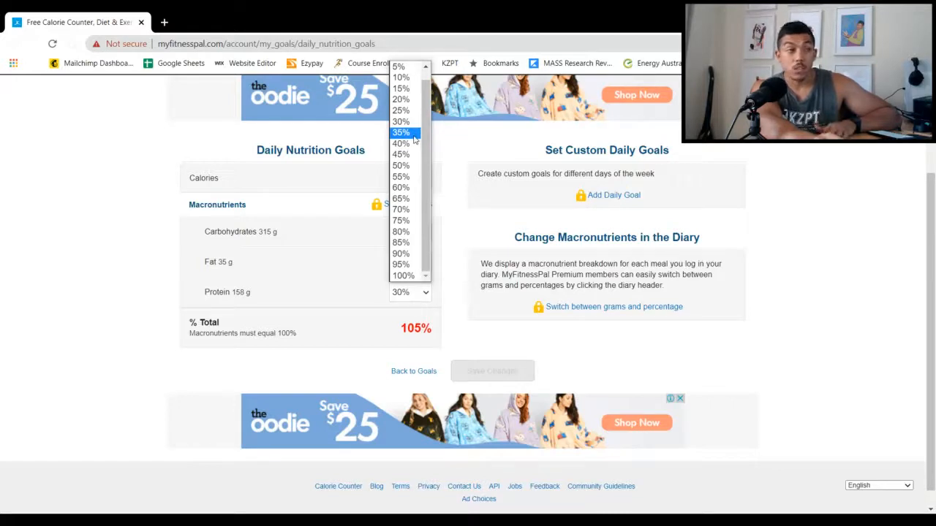
left_click(413, 132)
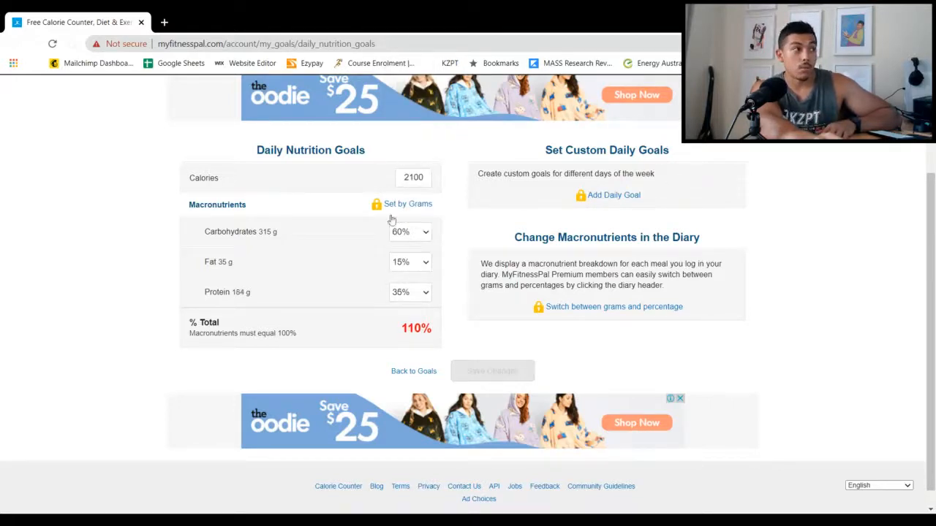
left_click_drag(261, 294, 205, 310)
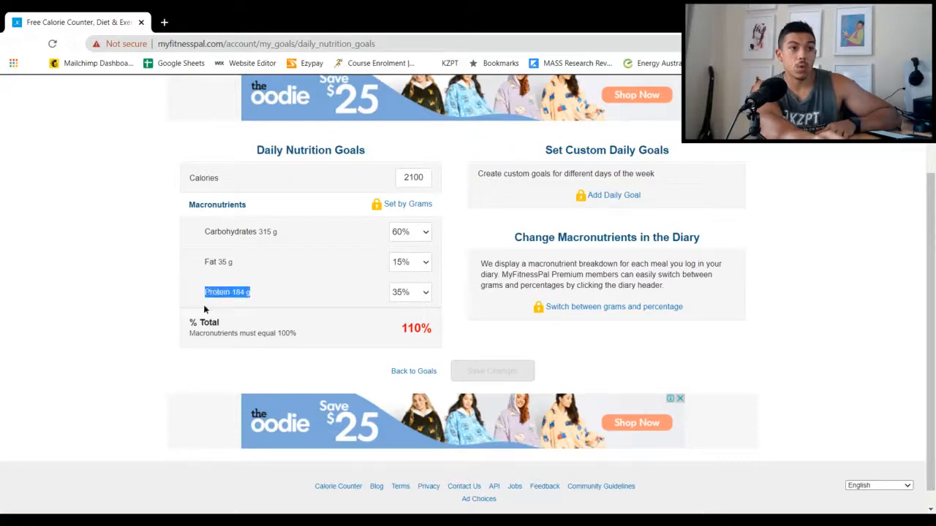
left_click(99, 253)
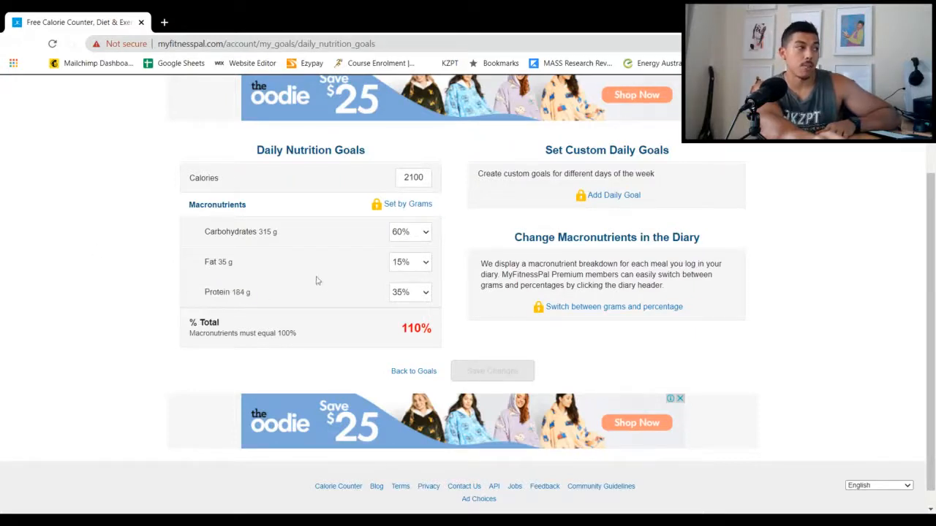
Raise the fat share of the daily macronutrients through 20% and 25% to 30%
left_click(416, 265)
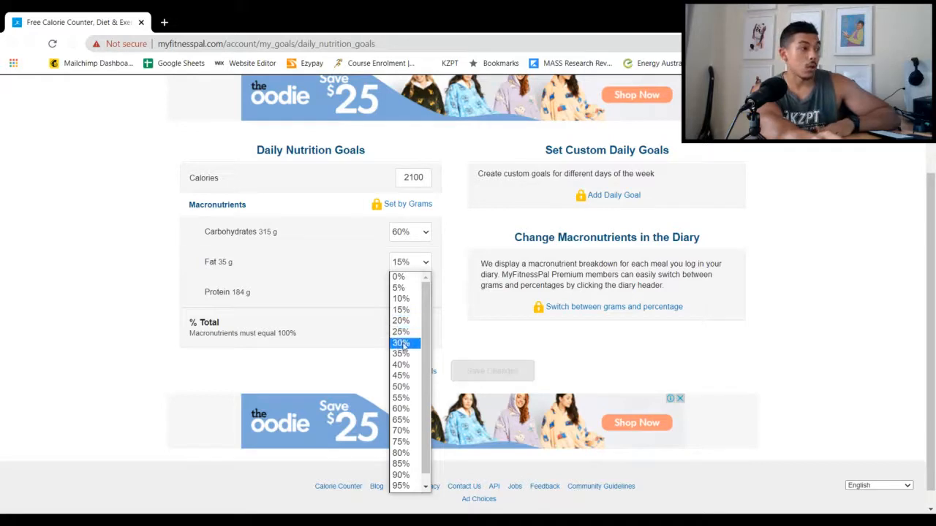
left_click(402, 321)
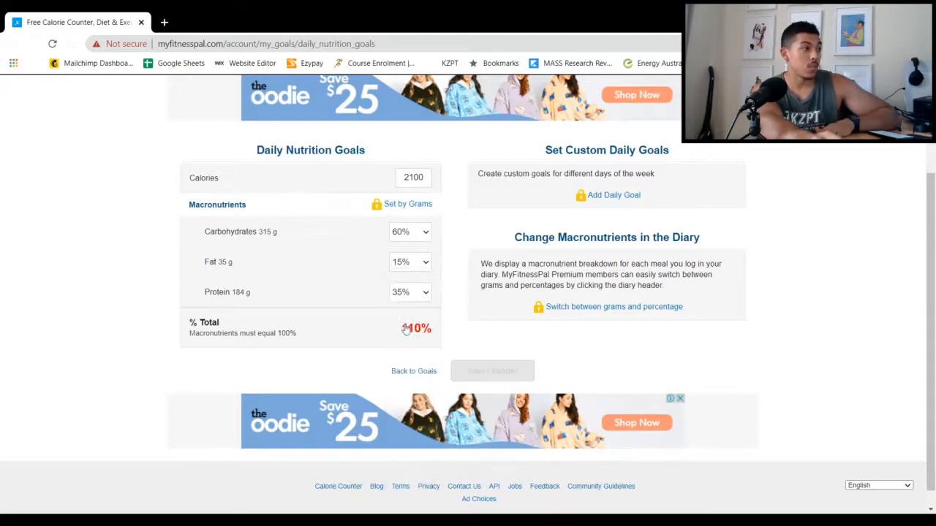
left_click(413, 266)
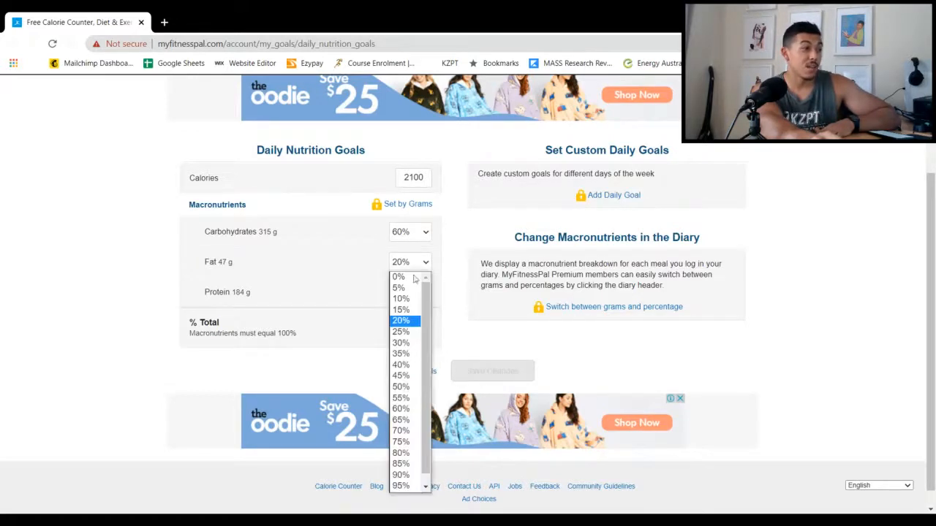
left_click(404, 332)
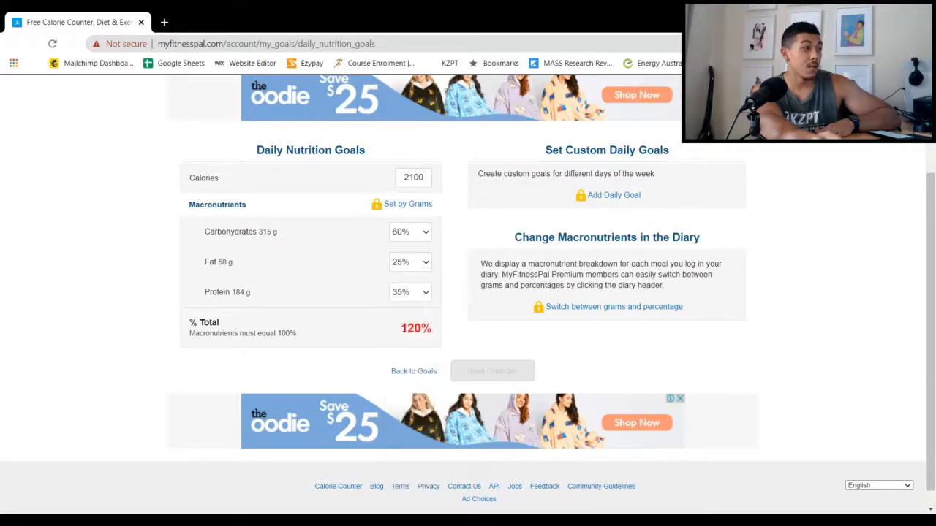
left_click(415, 272)
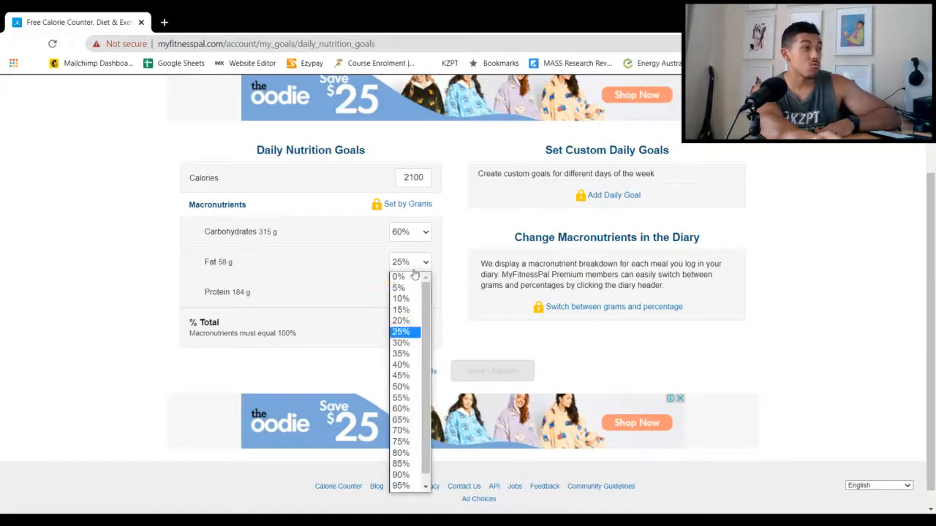
left_click(399, 346)
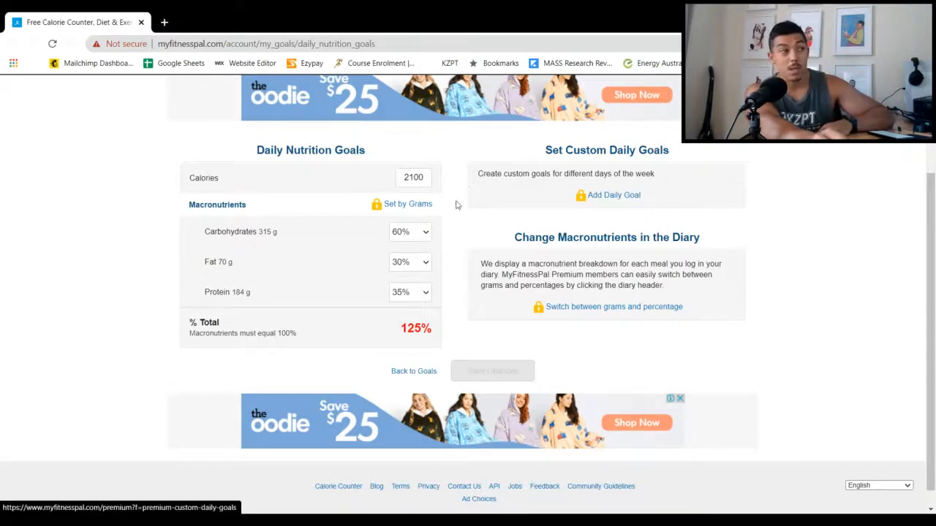
Set the carbohydrates share to 35% and save the daily nutrition goals
left_click_drag(399, 333, 443, 332)
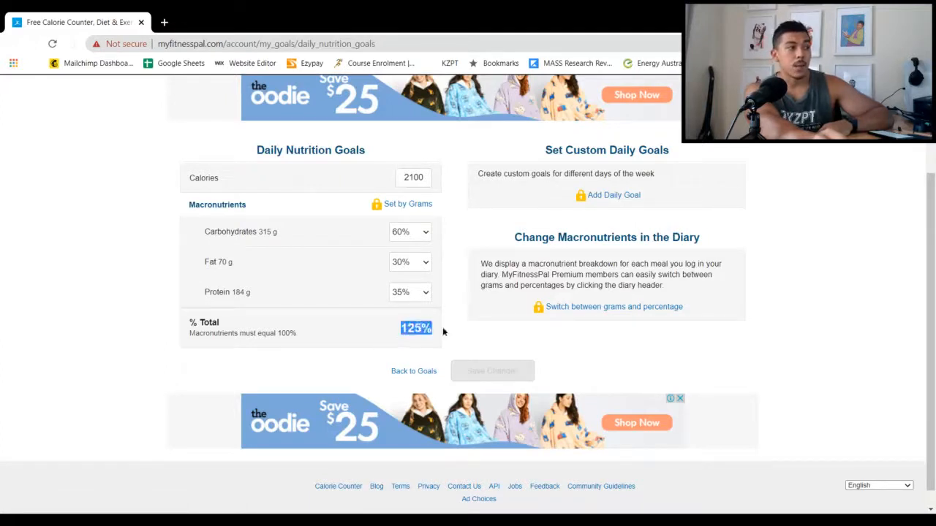
left_click(421, 235)
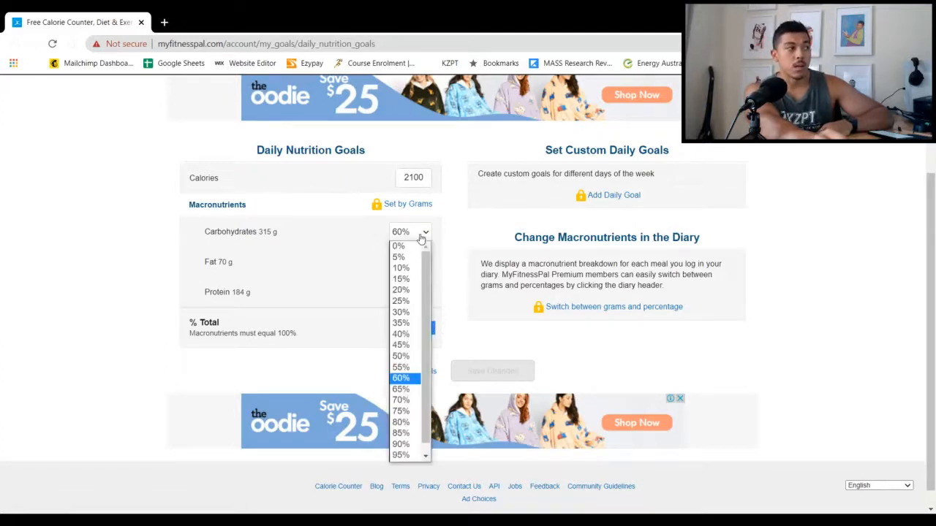
left_click(407, 322)
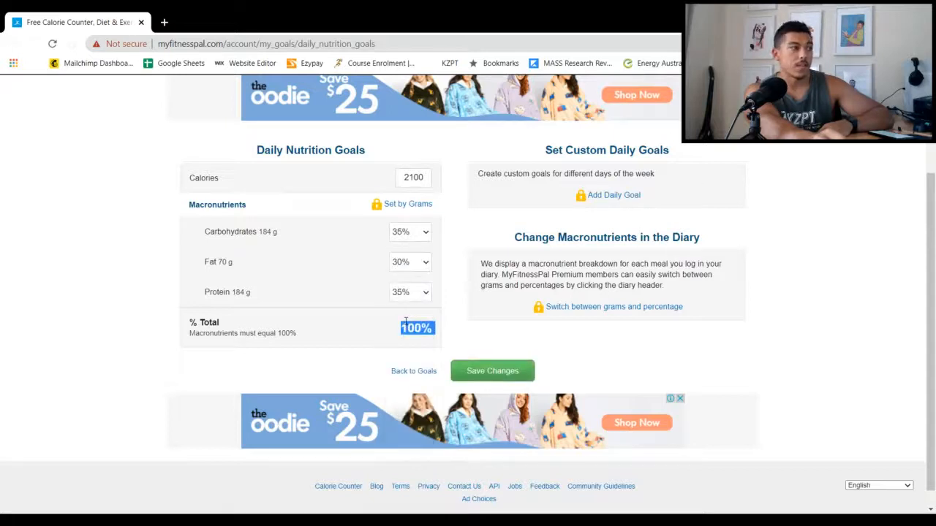
left_click_drag(285, 232, 218, 239)
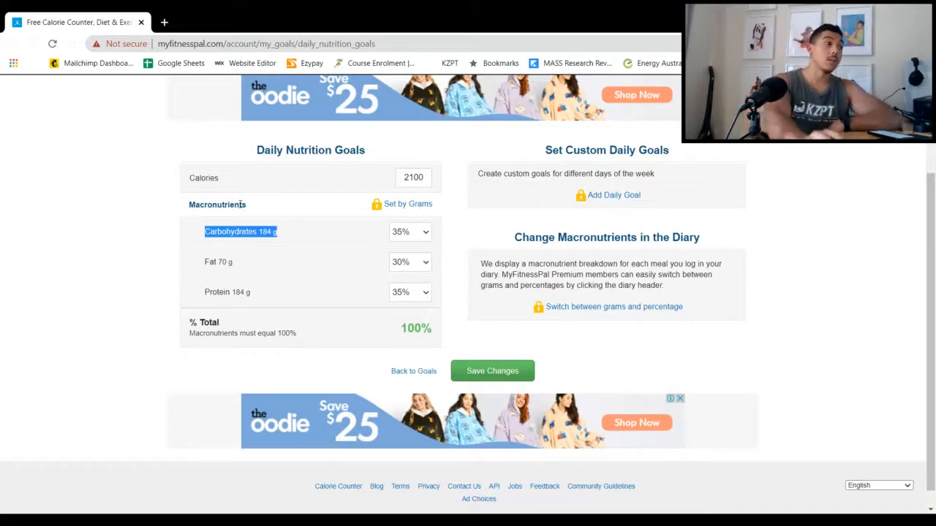
left_click(473, 369)
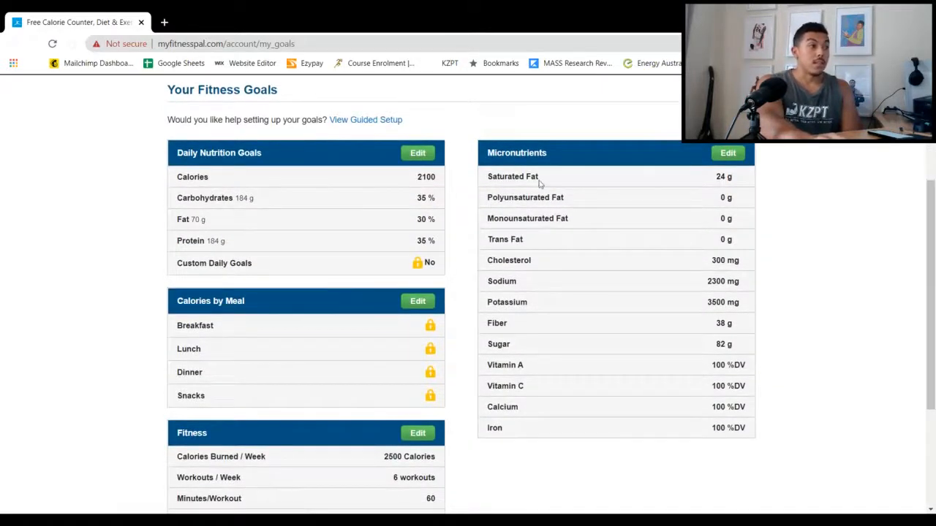
Review the saved fitness goals and the daily summary on the home page
right_click(540, 208)
left_click(237, 282)
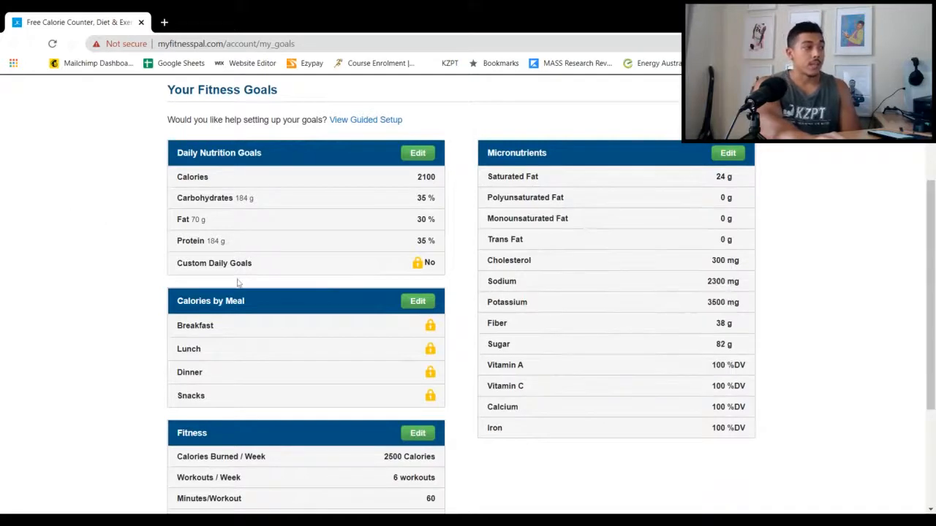
scroll(300, 311, "down", 1)
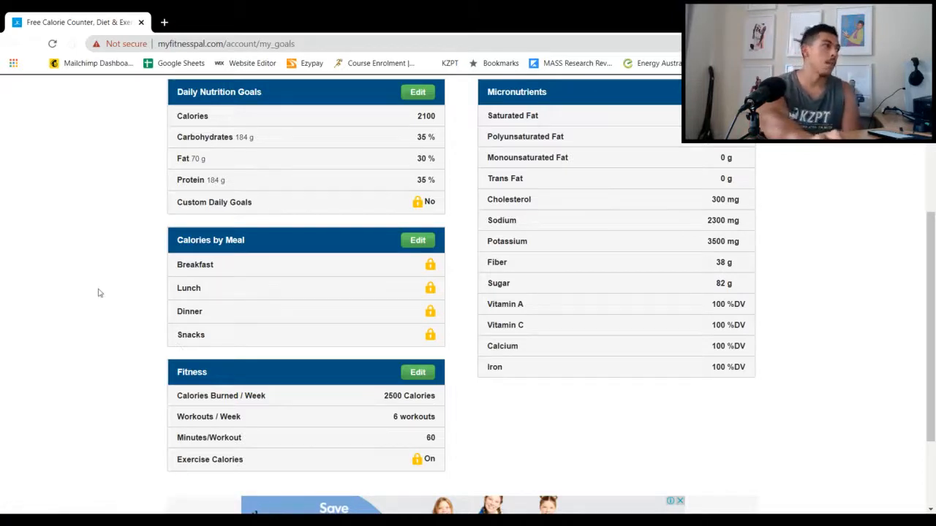
scroll(106, 287, "up", 3)
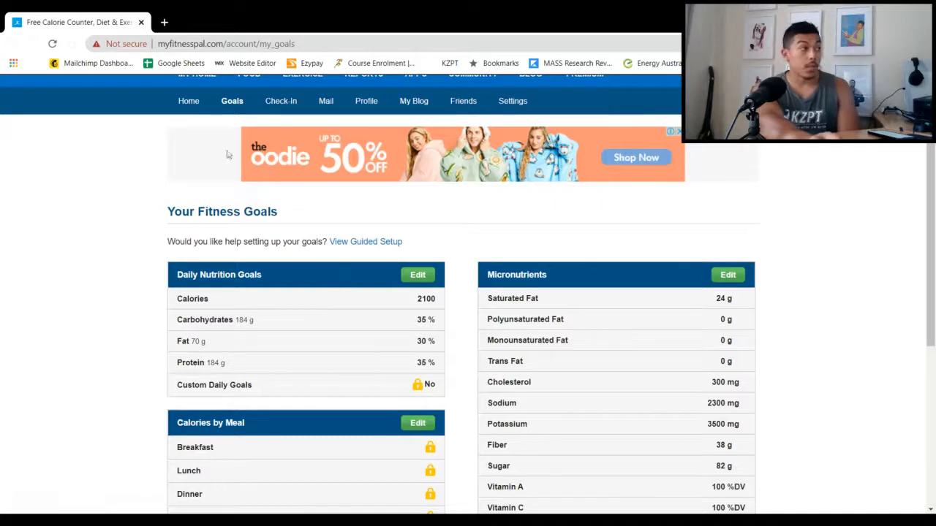
scroll(193, 105, "up", 1)
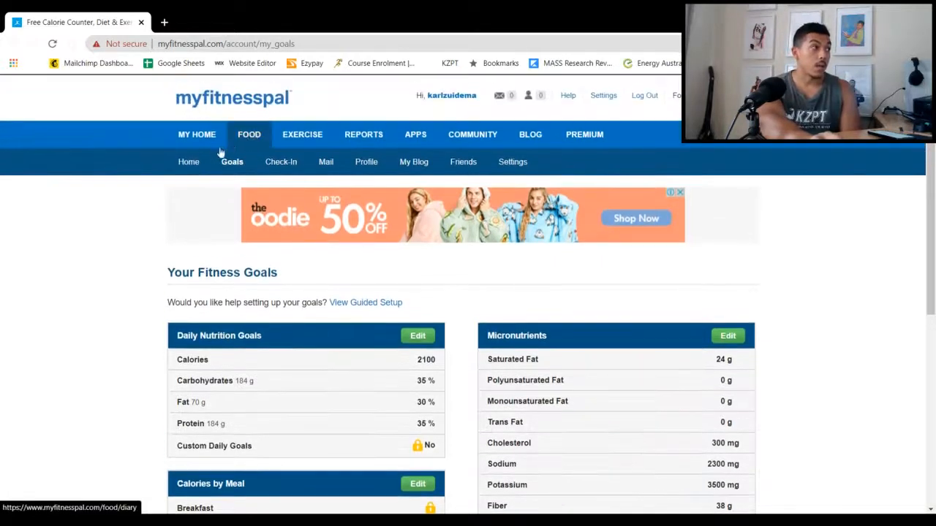
left_click(189, 163)
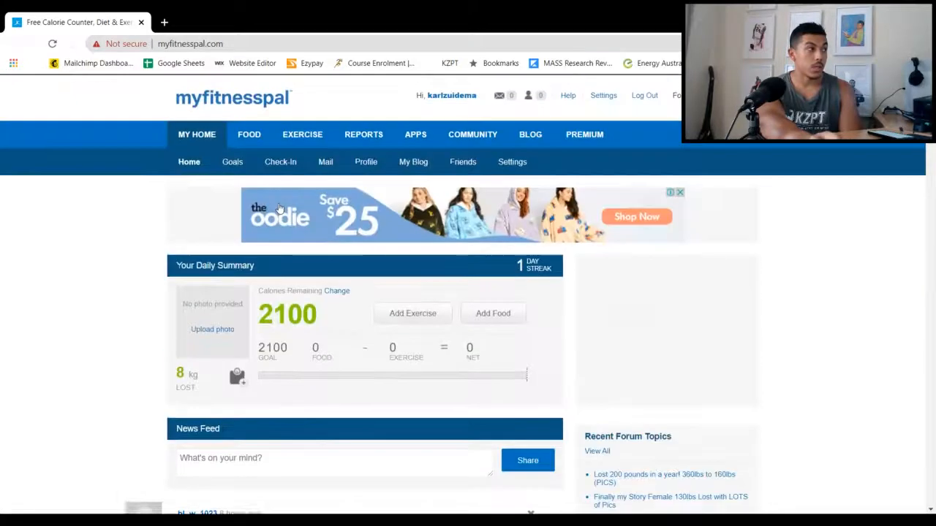
Open the food diary for Tuesday, March 16, 2021 and start adding food to breakfast
left_click(256, 142)
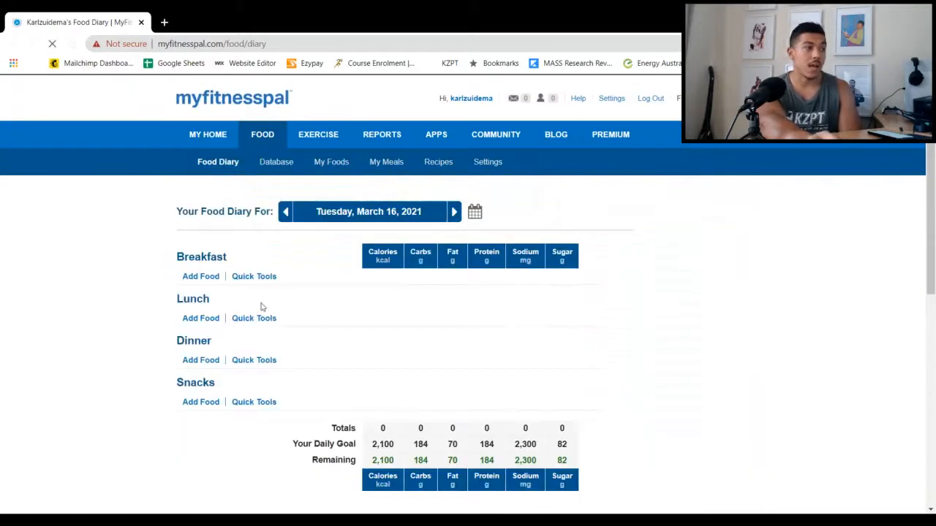
scroll(261, 308, "down", 1)
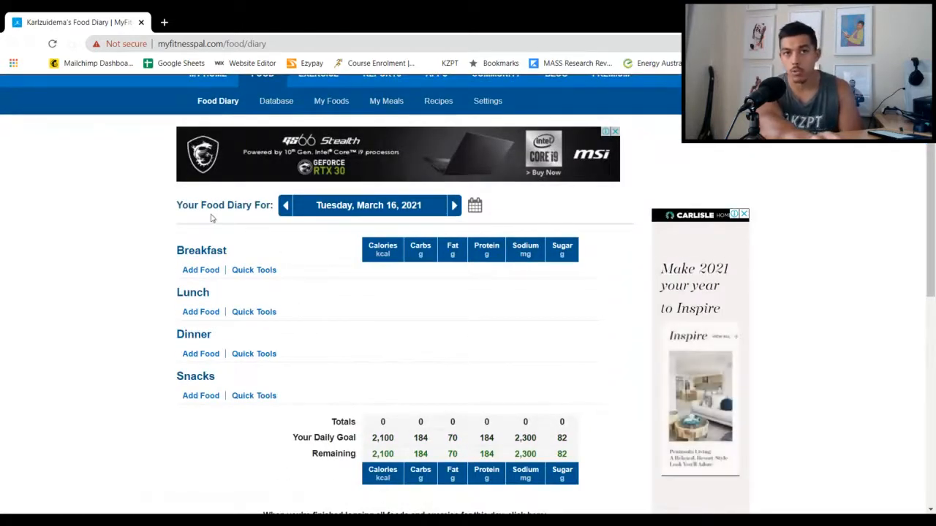
left_click(206, 271)
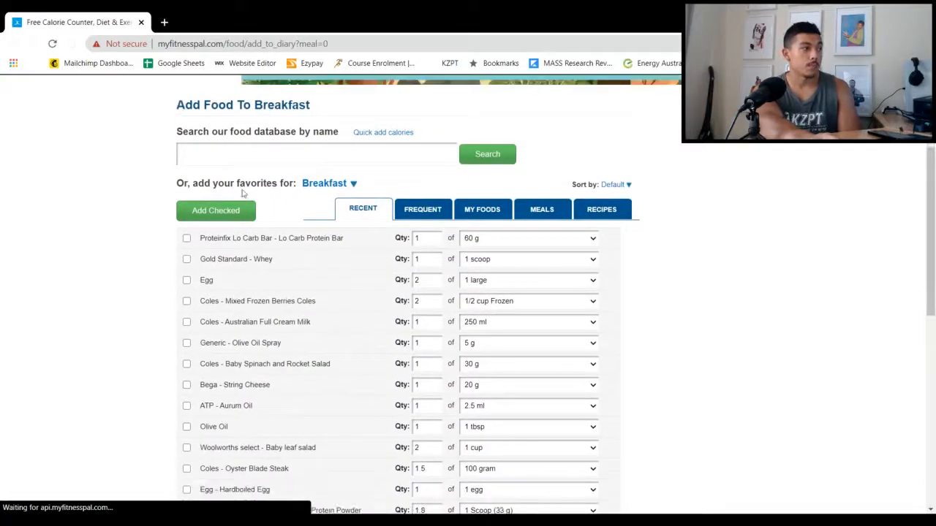
Look through the recent breakfast foods, mark Egg with quantity 2, and check its available serving sizes
left_click(249, 156)
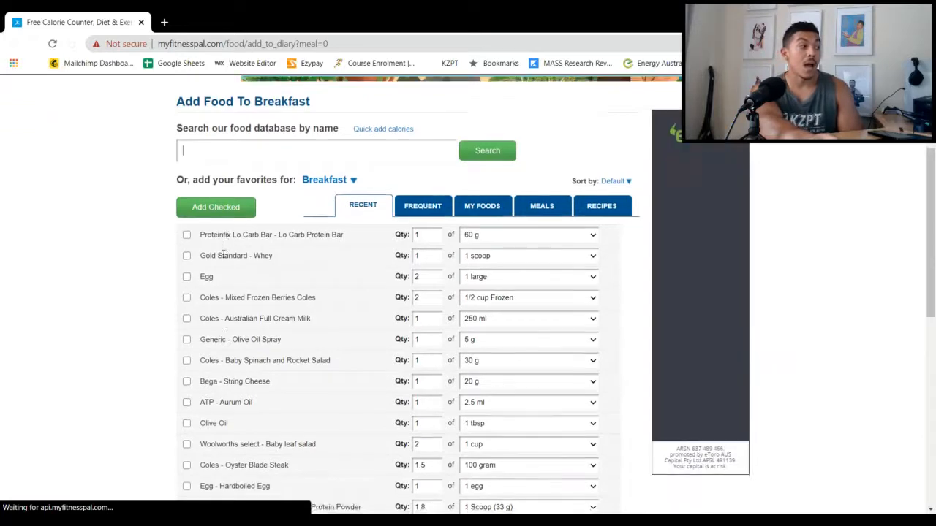
scroll(224, 256, "down", 4)
scroll(222, 265, "down", 2)
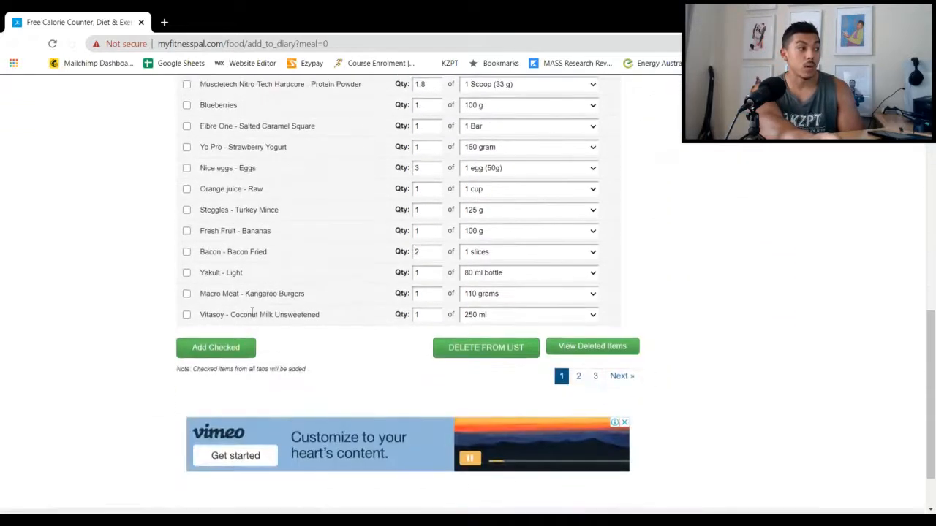
scroll(249, 329, "up", 4)
scroll(251, 311, "up", 2)
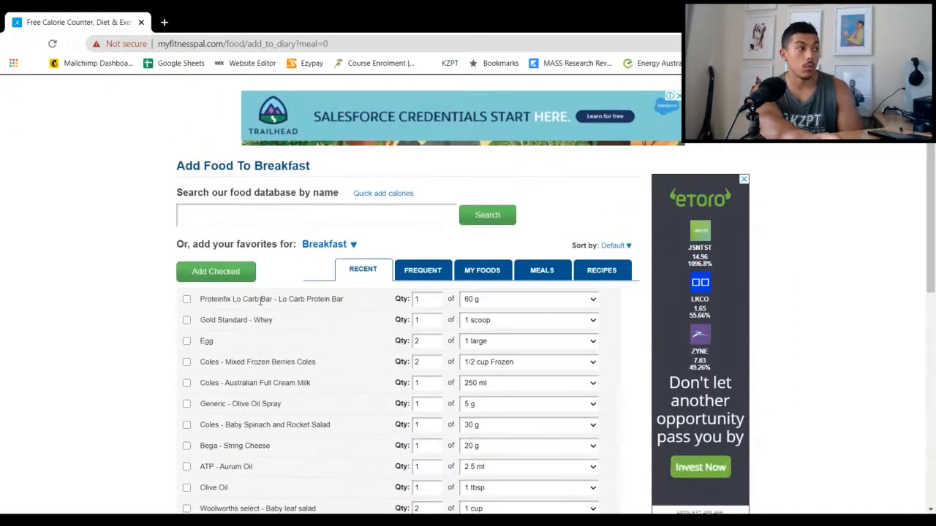
left_click(187, 341)
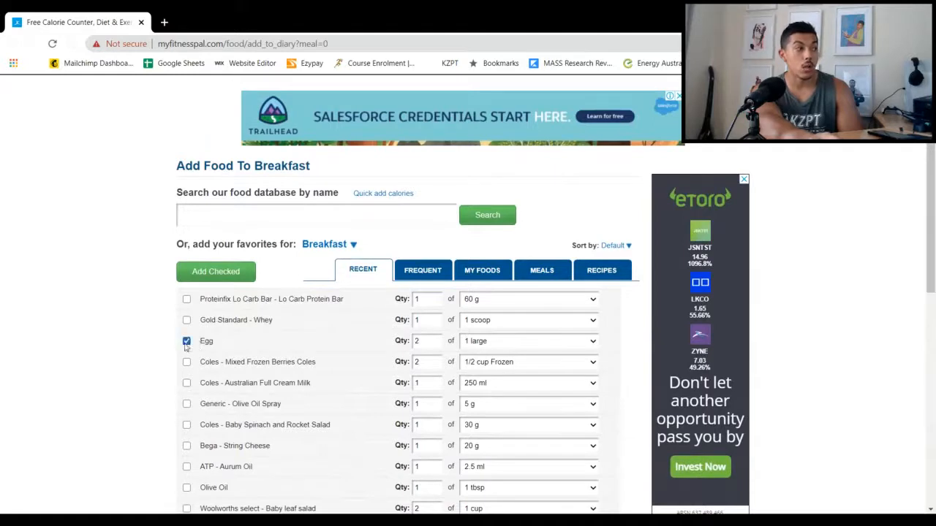
left_click(485, 347)
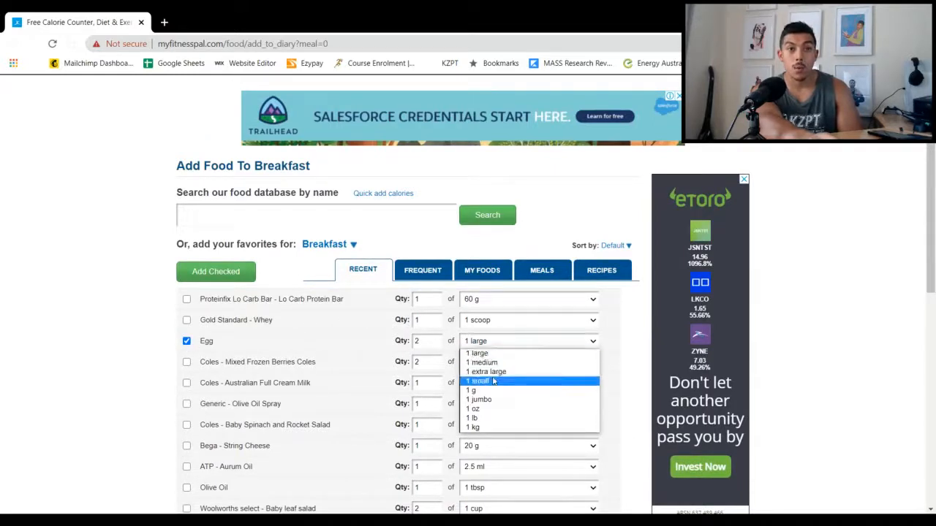
left_click(479, 342)
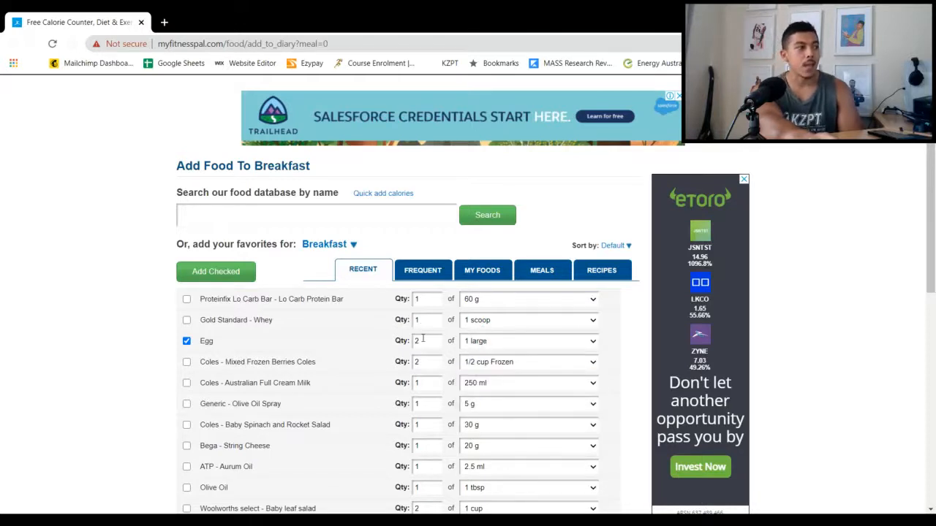
Search the food database for "eggs", look through the matches, and select the Egg entry with a serving of 1 large
left_click(195, 208)
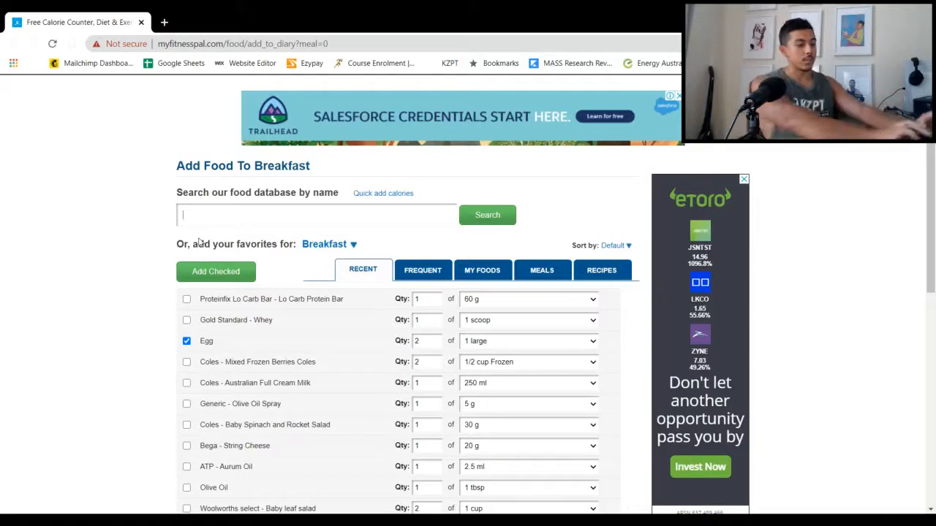
type("eggs")
key("Return")
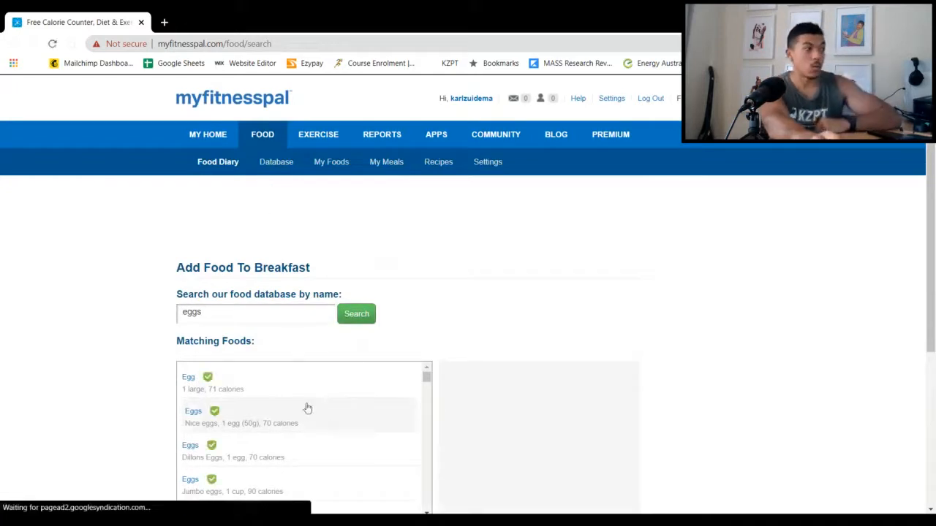
scroll(289, 425, "down", 1)
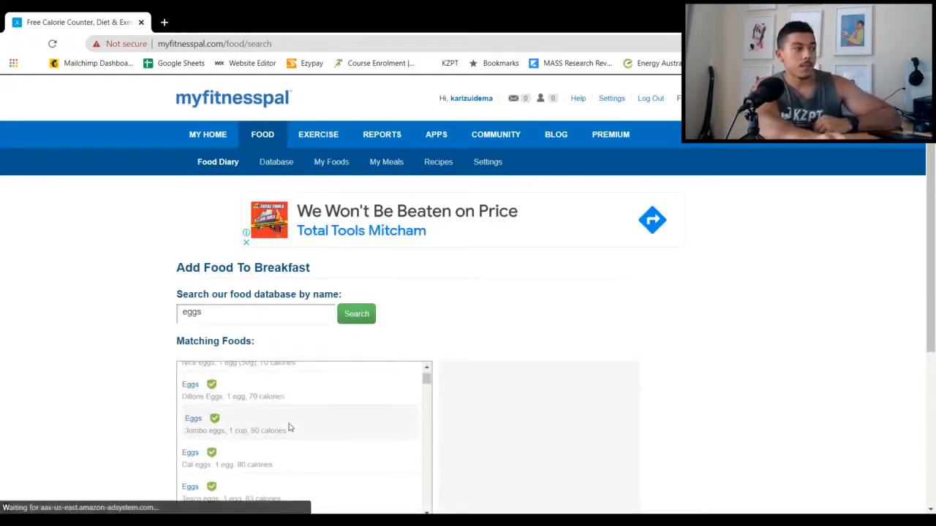
scroll(291, 427, "up", 1)
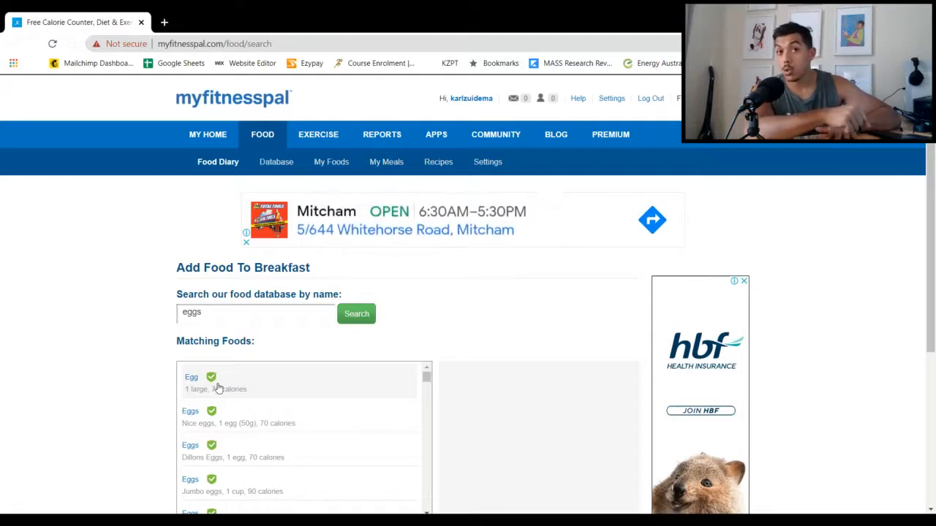
scroll(234, 394, "down", 2)
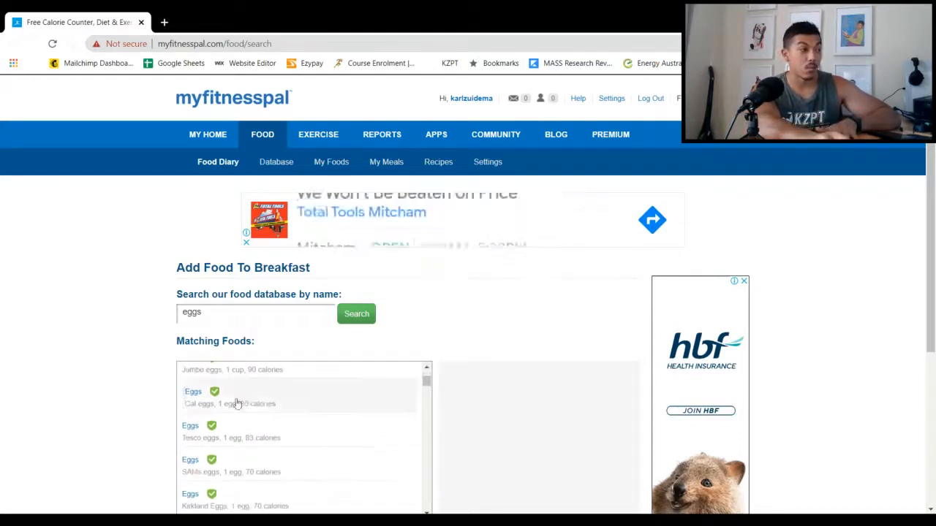
scroll(263, 437, "down", 2)
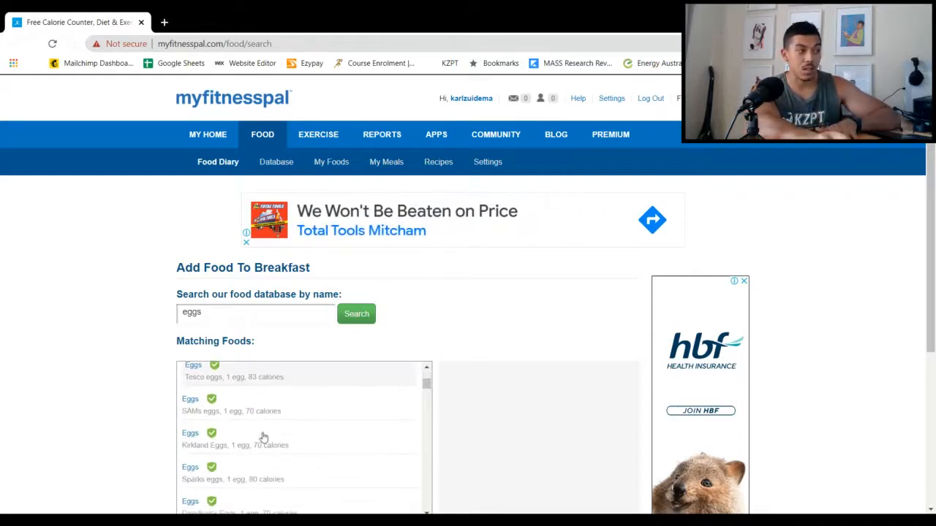
scroll(263, 437, "up", 2)
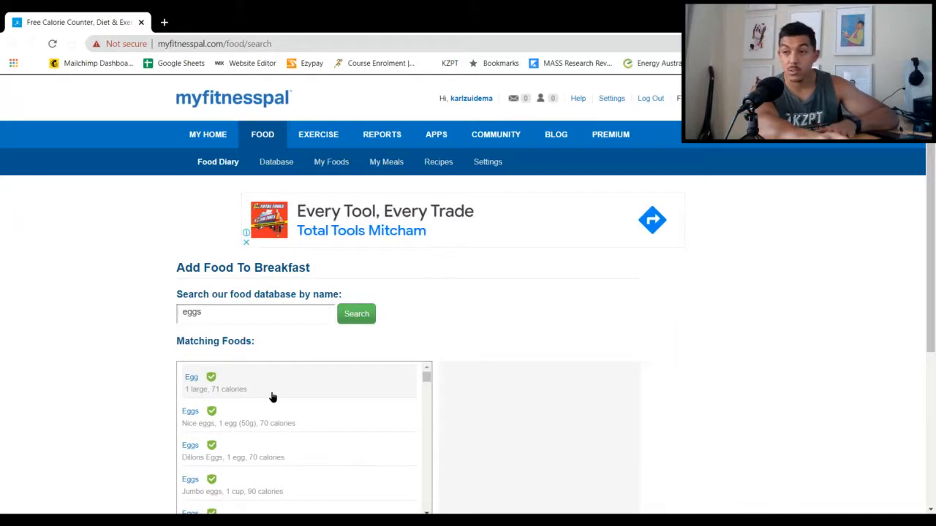
right_click(271, 391)
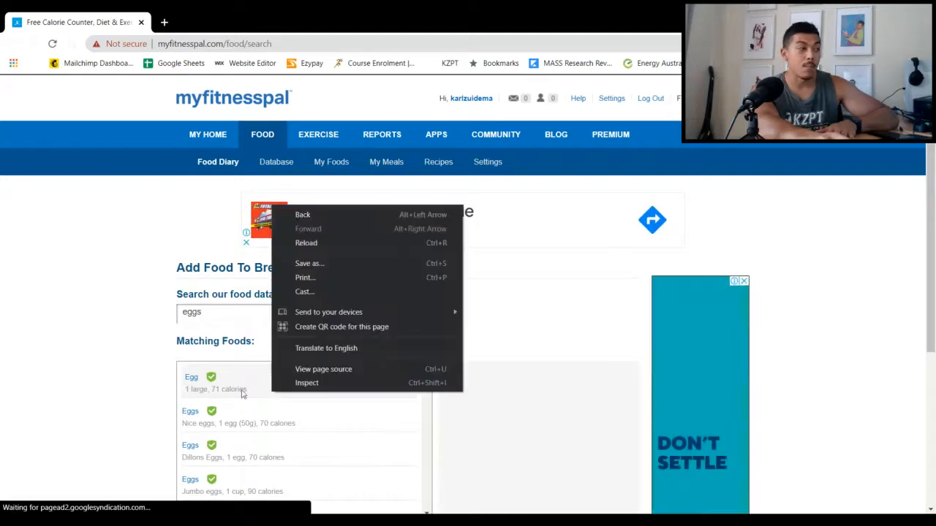
left_click(243, 380)
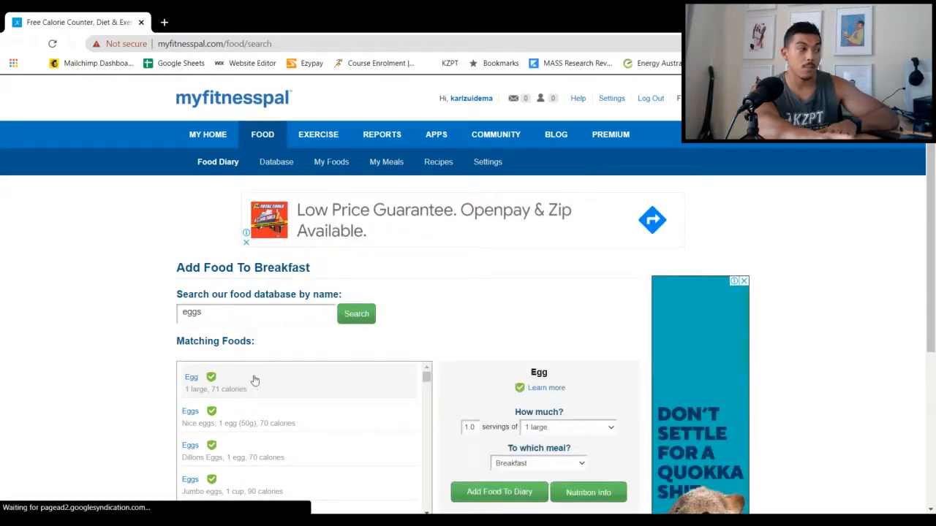
Log 2.0 servings of 1 large egg to breakfast after checking the nutrition facts for that amount
scroll(465, 390, "down", 1)
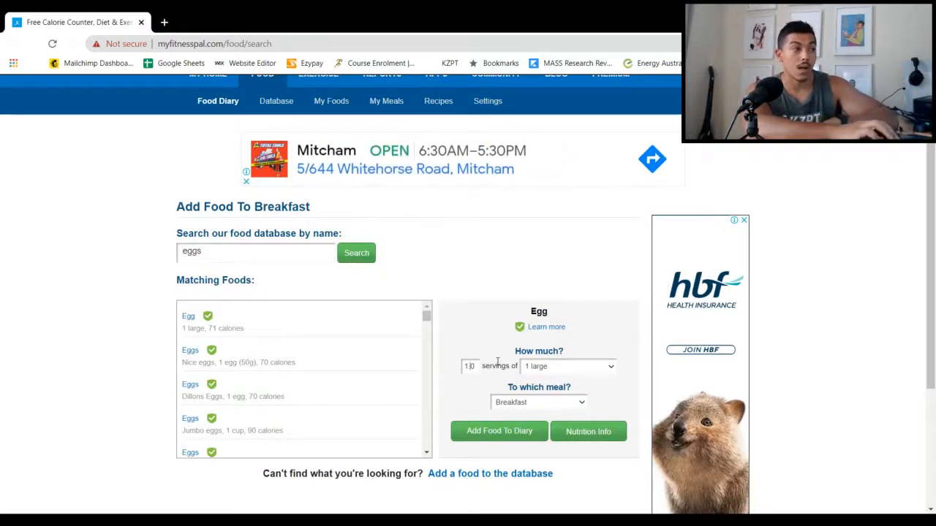
key("BackSpace")
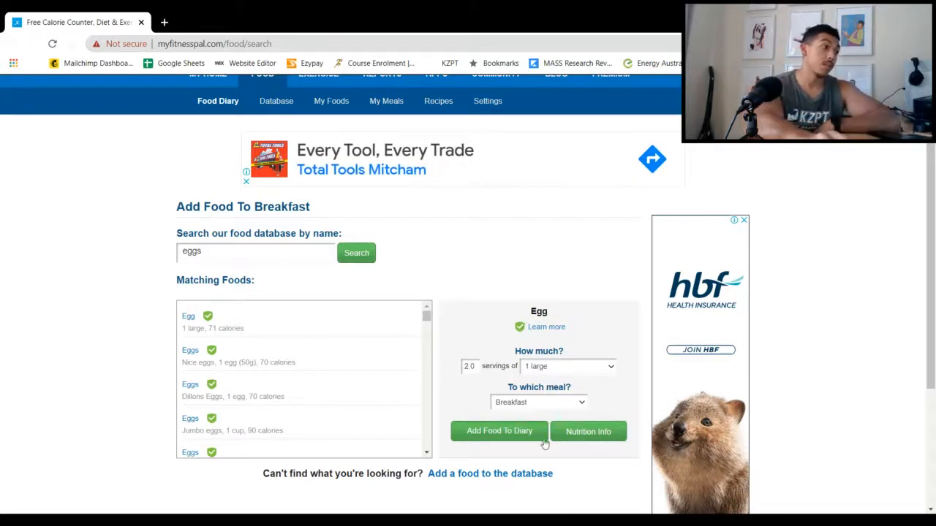
left_click(589, 433)
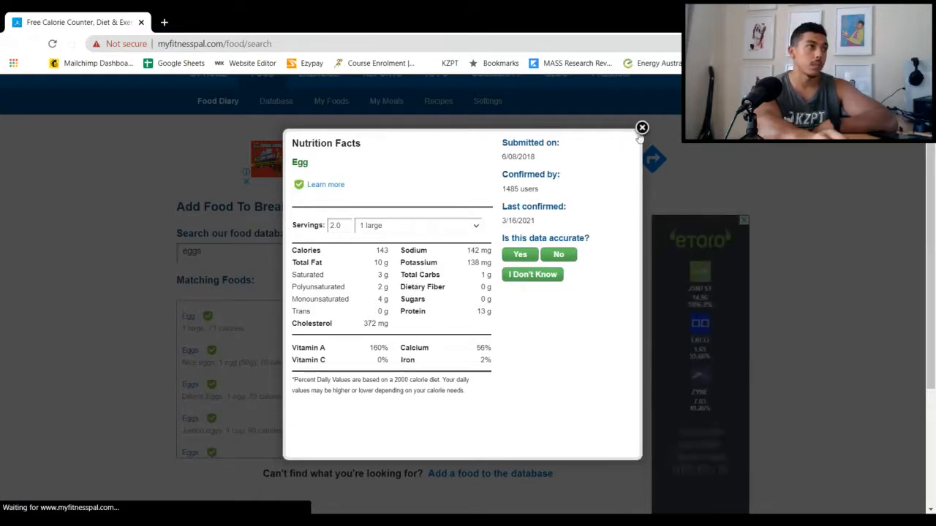
left_click(642, 128)
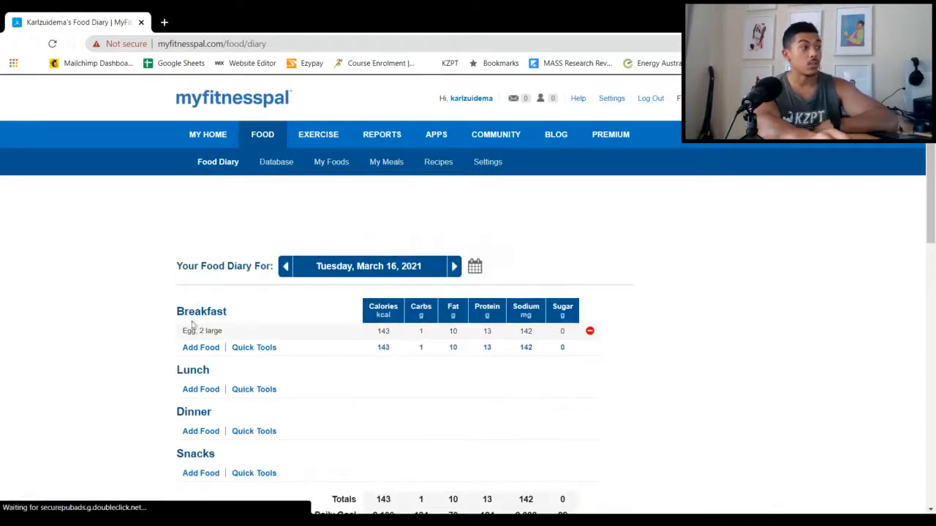
Start adding another breakfast food and search the database for "musashi shred and burn"
left_click(198, 350)
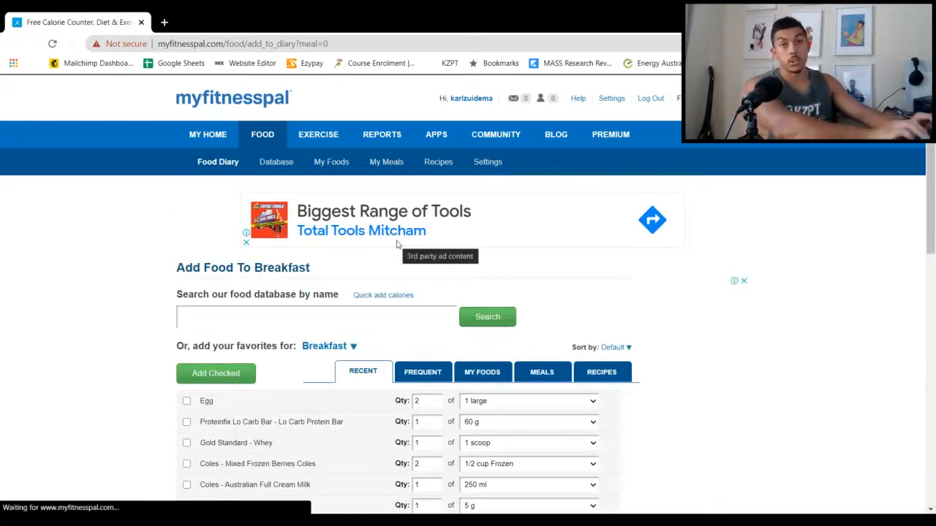
type("musashi")
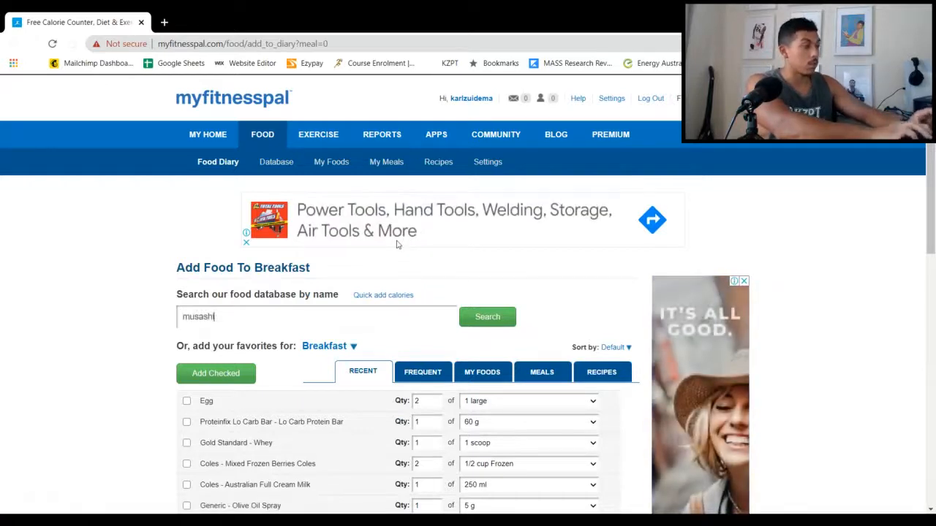
type(" shred and burn")
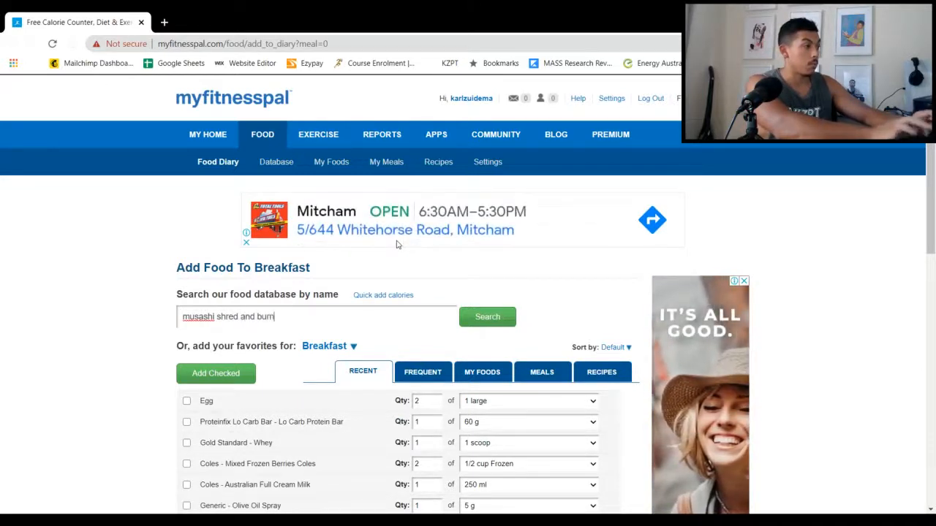
key("Return")
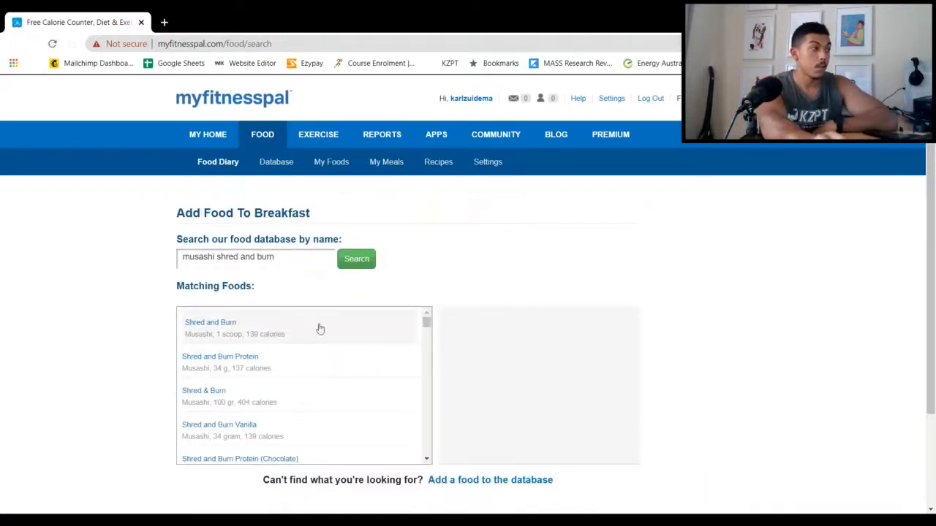
Compare the Musashi matches and examine the nutrition facts of Shred and Burn Protein (Chocolate) for a 34 g serving
scroll(313, 327, "down", 1)
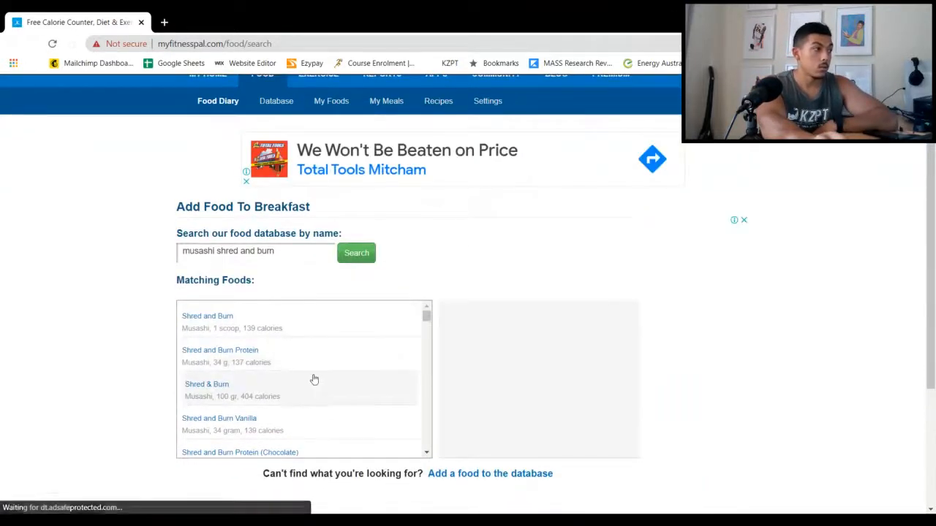
scroll(316, 385, "down", 1)
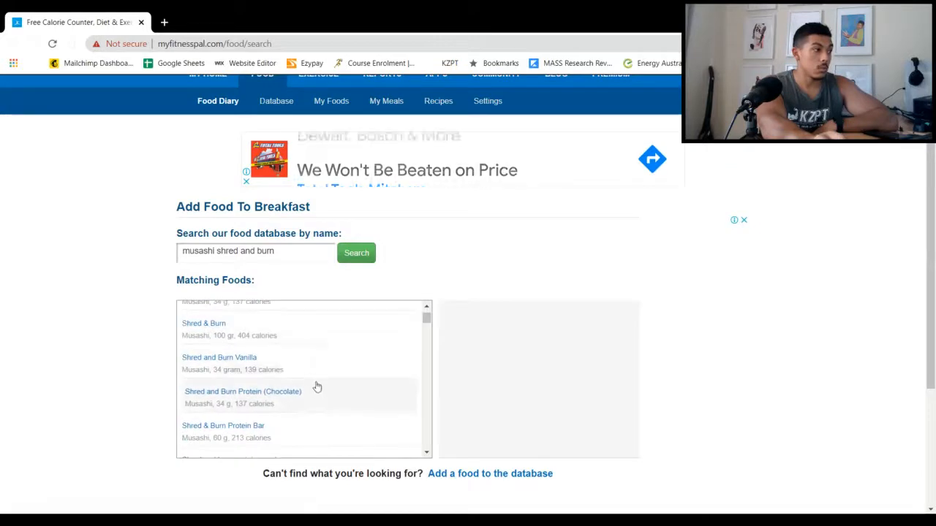
scroll(317, 389, "up", 2)
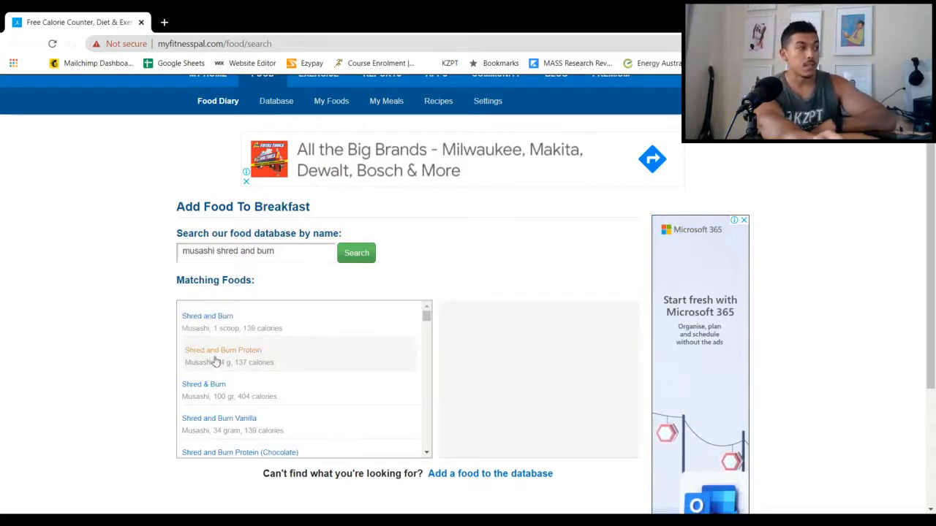
scroll(255, 370, "down", 1)
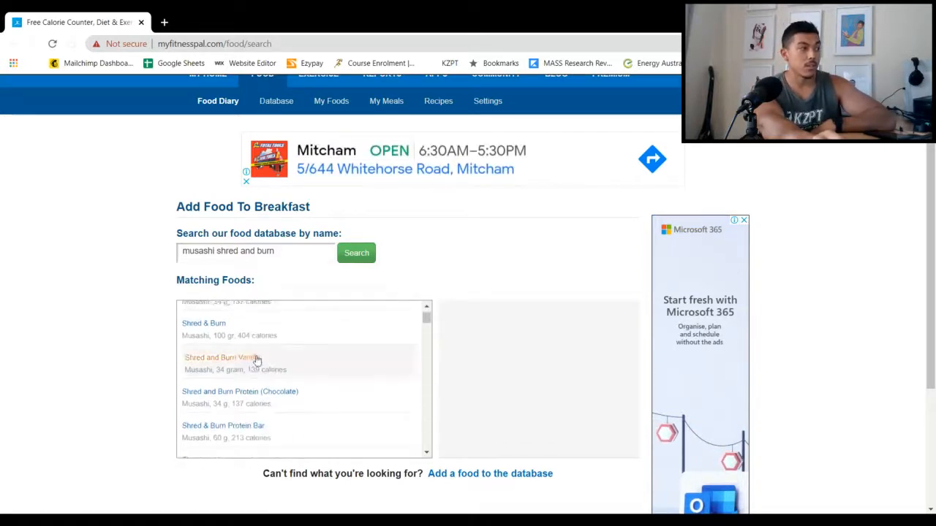
scroll(253, 362, "up", 1)
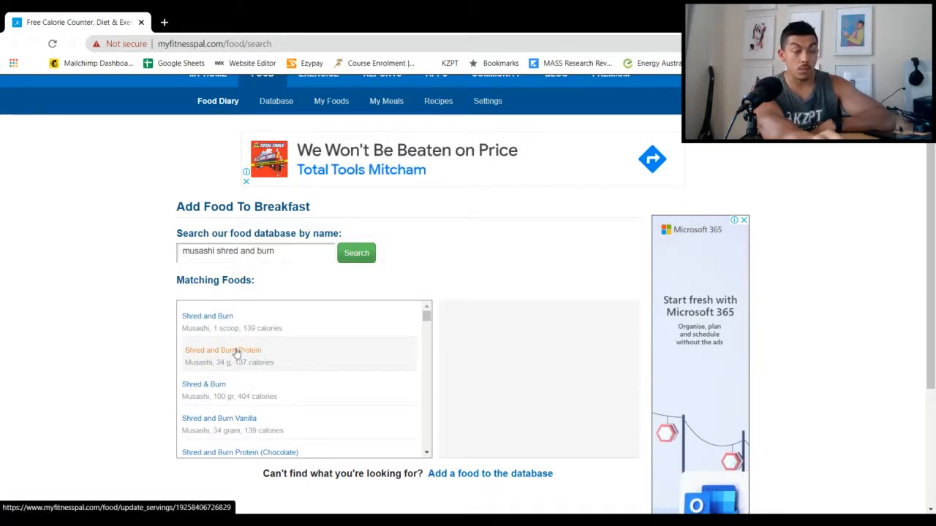
scroll(229, 344, "down", 1)
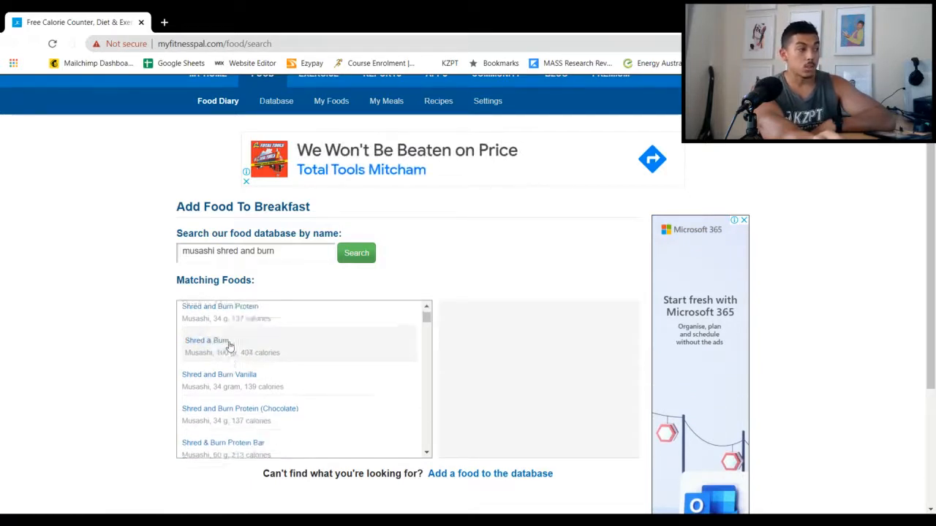
left_click(194, 365)
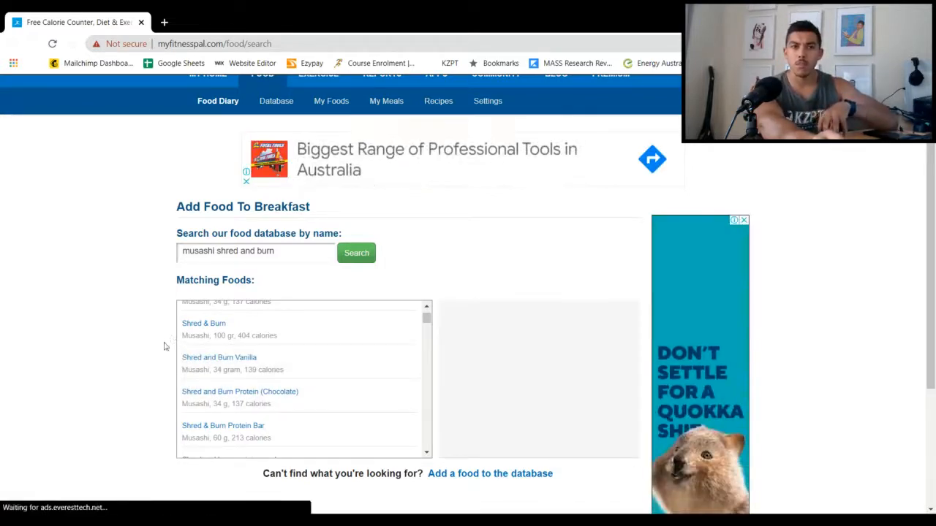
left_click(213, 398)
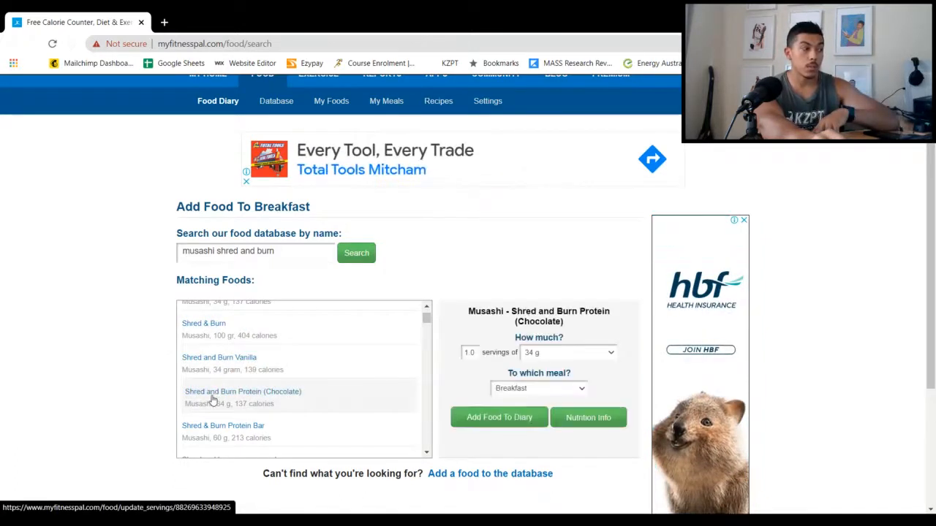
left_click(585, 427)
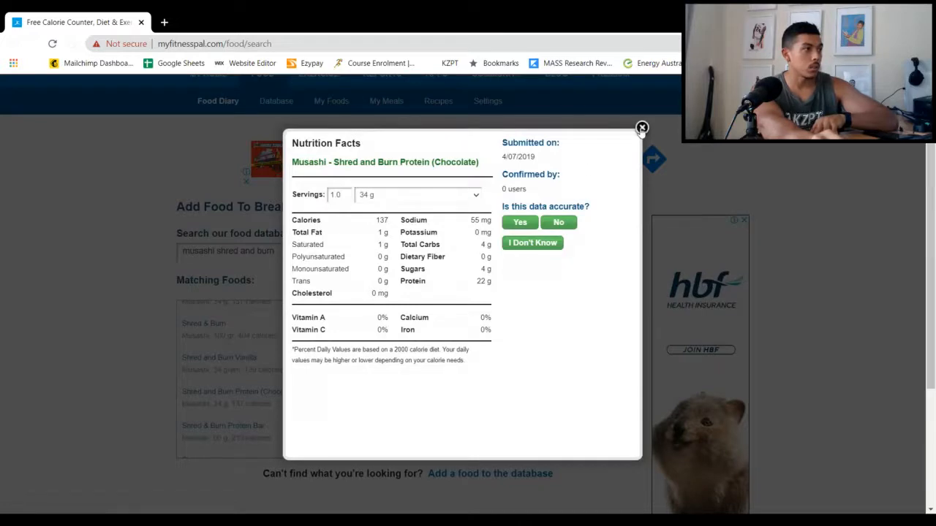
left_click(641, 128)
Select the plain Musashi Shred and Burn Protein entry with the 34 g serving from the matching foods
scroll(317, 393, "up", 1)
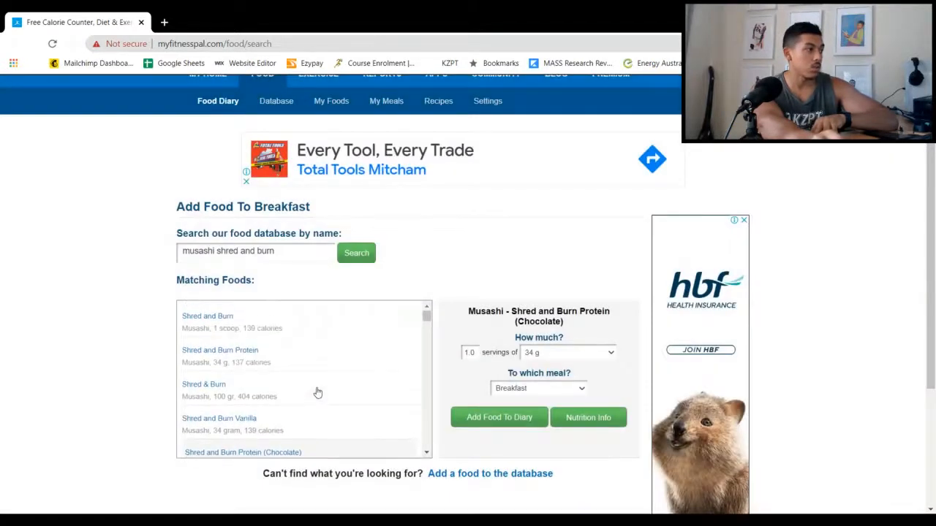
scroll(315, 391, "up", 1)
scroll(96, 320, "down", 1)
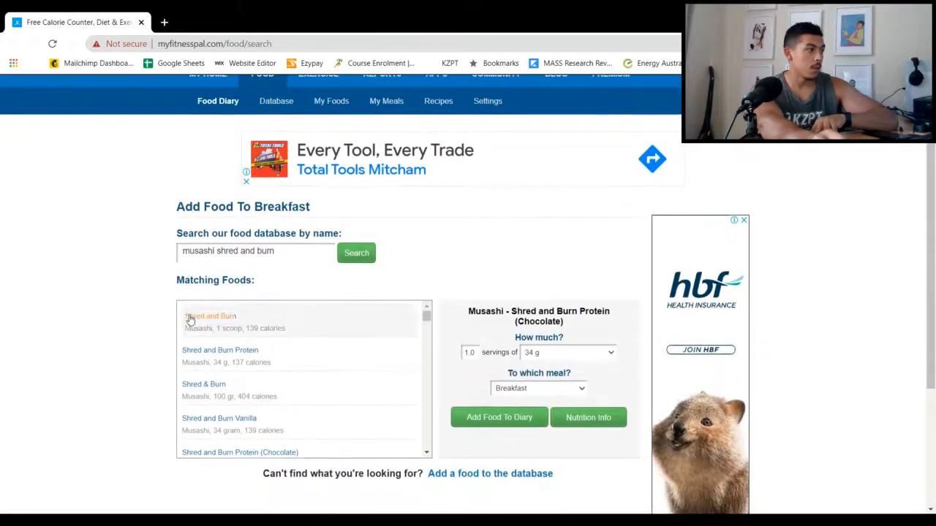
left_click(236, 361)
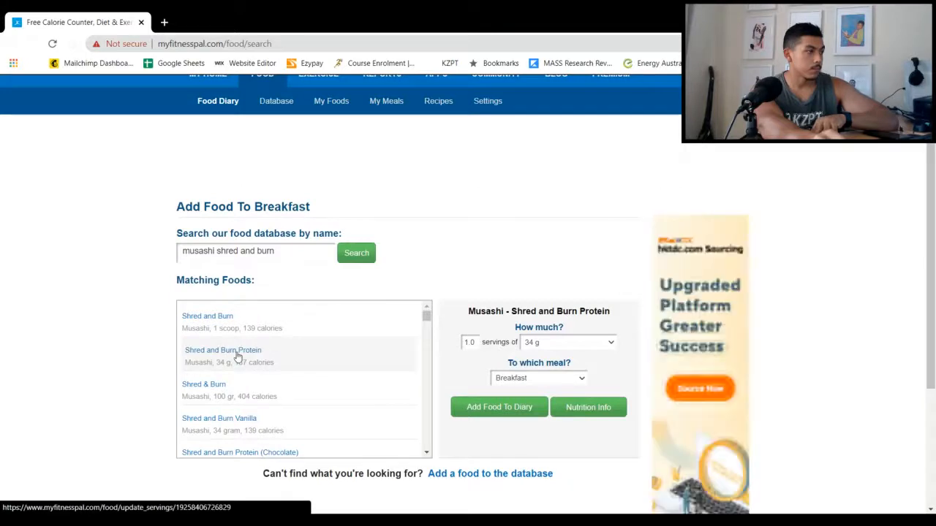
Check the nutrition facts of the 34 g Musashi Shred and Burn Protein and search the database for "musashi shred and burn drink" instead
left_click(605, 409)
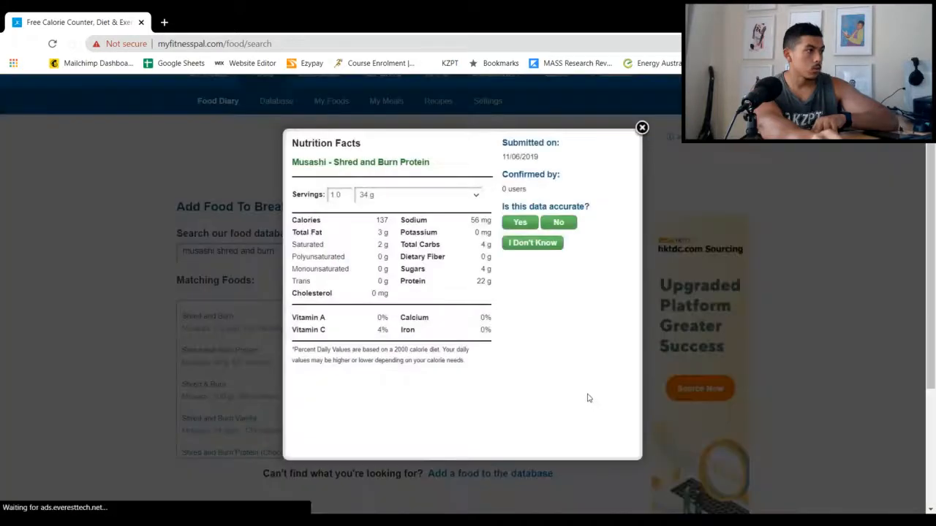
left_click(641, 128)
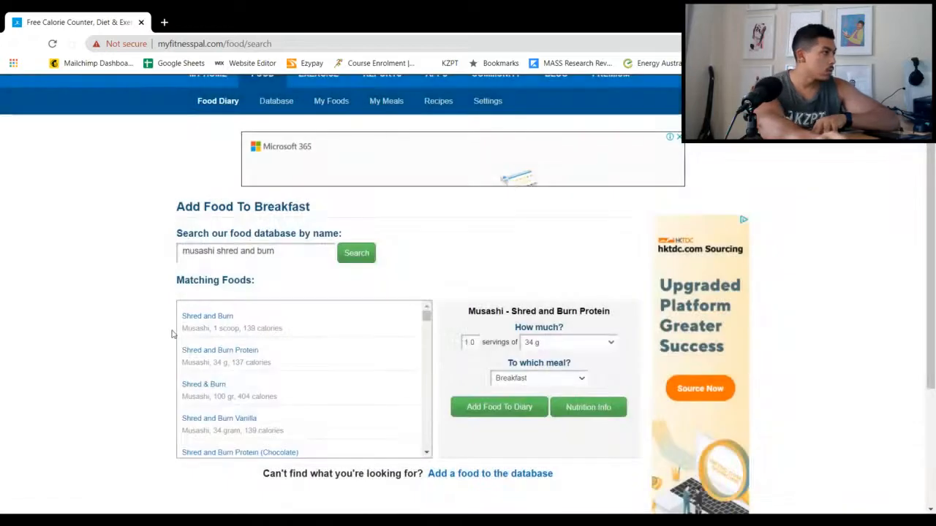
left_click(270, 252)
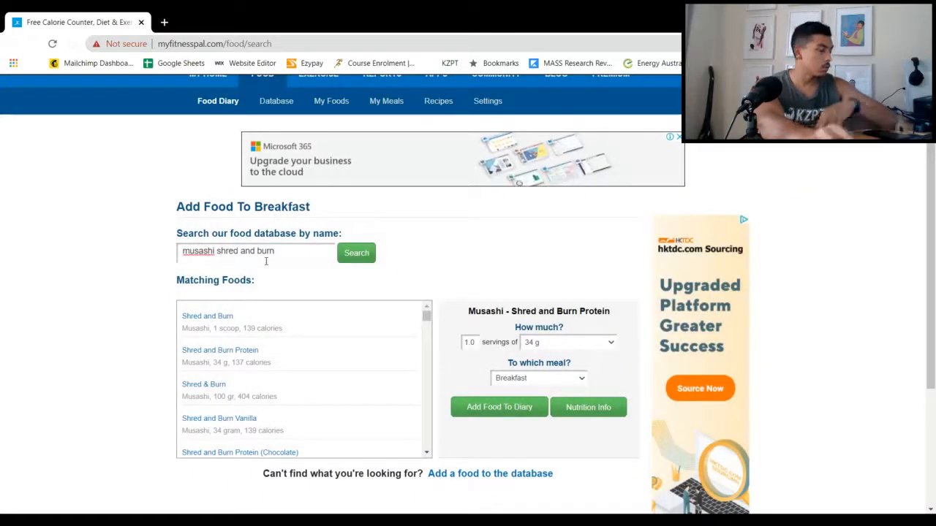
type("drink")
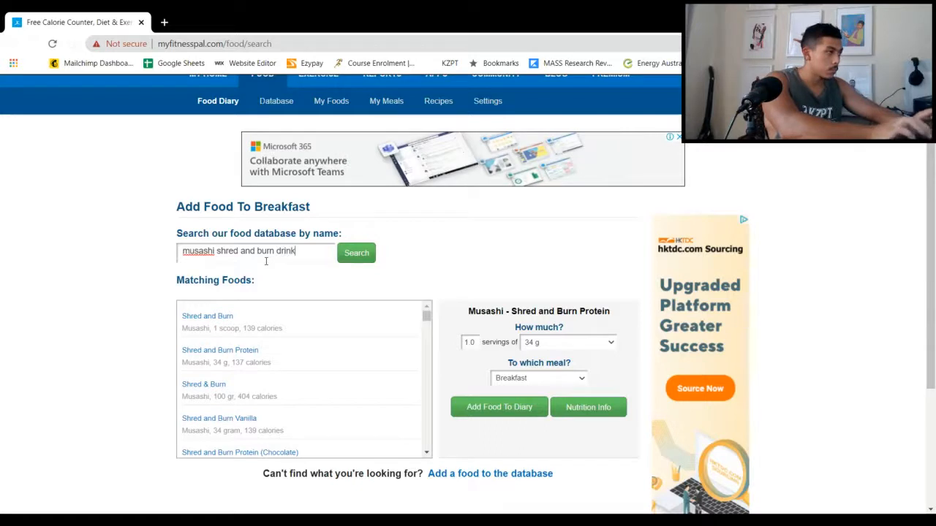
key("Return")
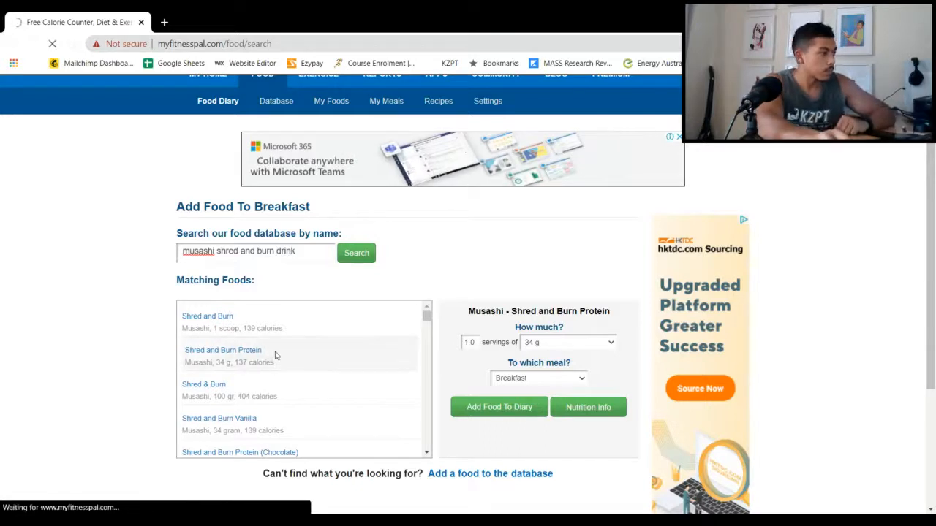
Select the 375 mL Musashi Shred & Burn Protein Shake from the matching foods and examine its nutrition facts
scroll(286, 358, "down", 1)
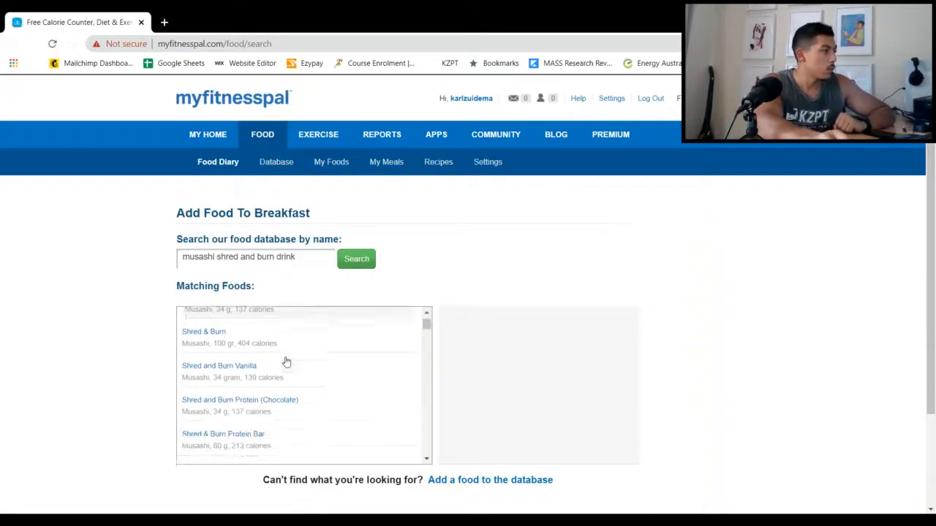
scroll(135, 325, "down", 1)
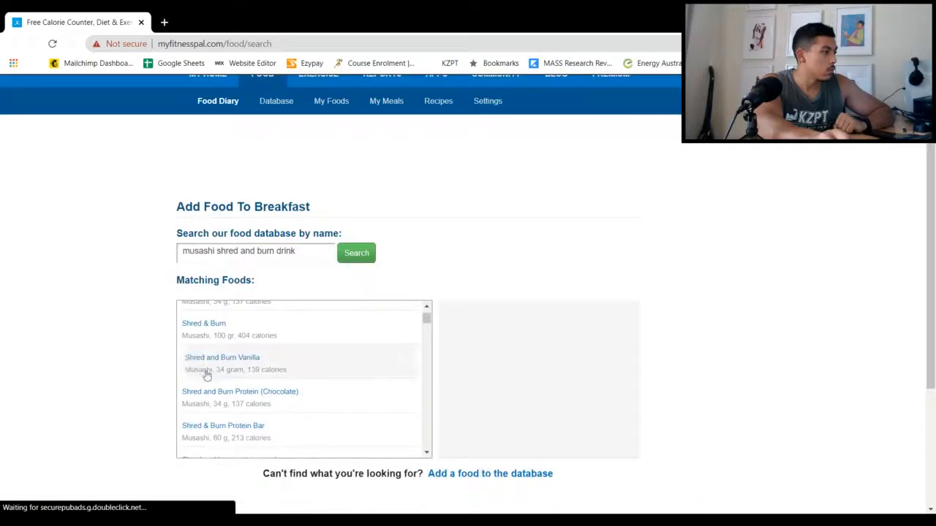
scroll(234, 372, "down", 1)
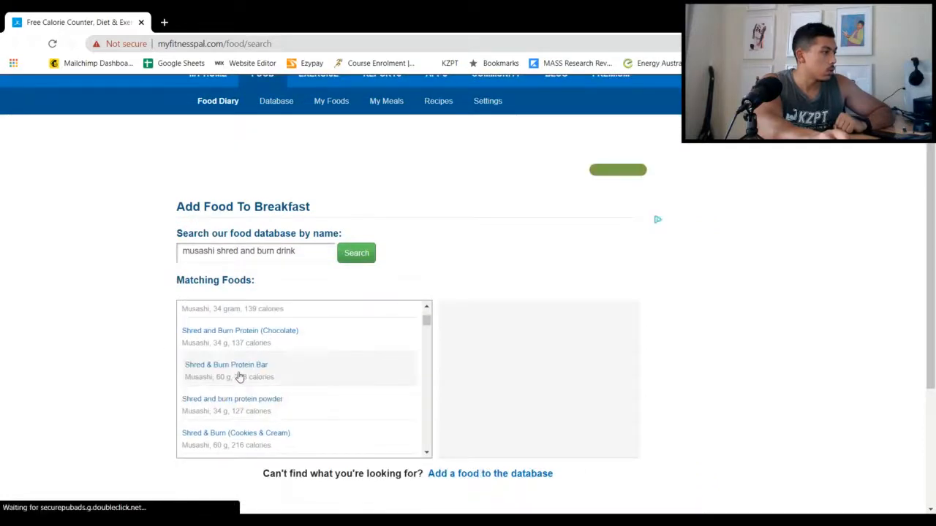
scroll(240, 376, "down", 1)
scroll(260, 390, "down", 1)
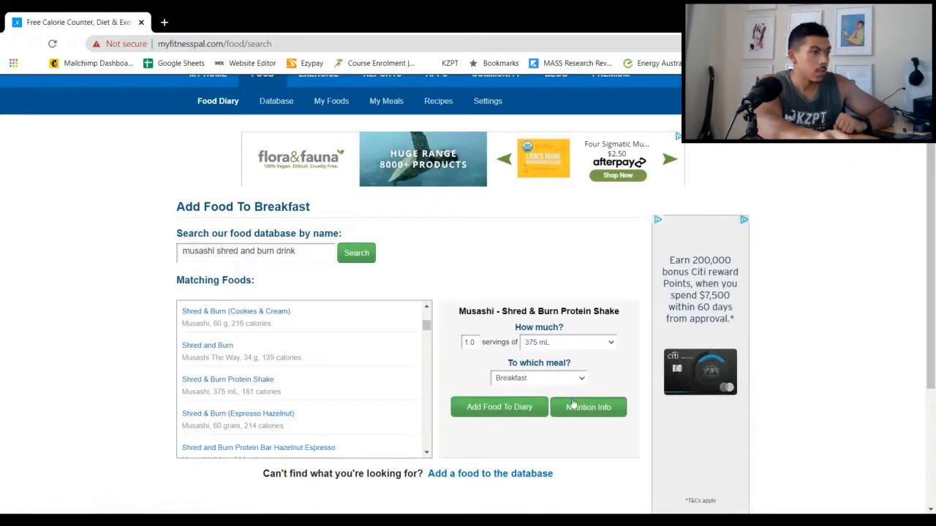
left_click(572, 406)
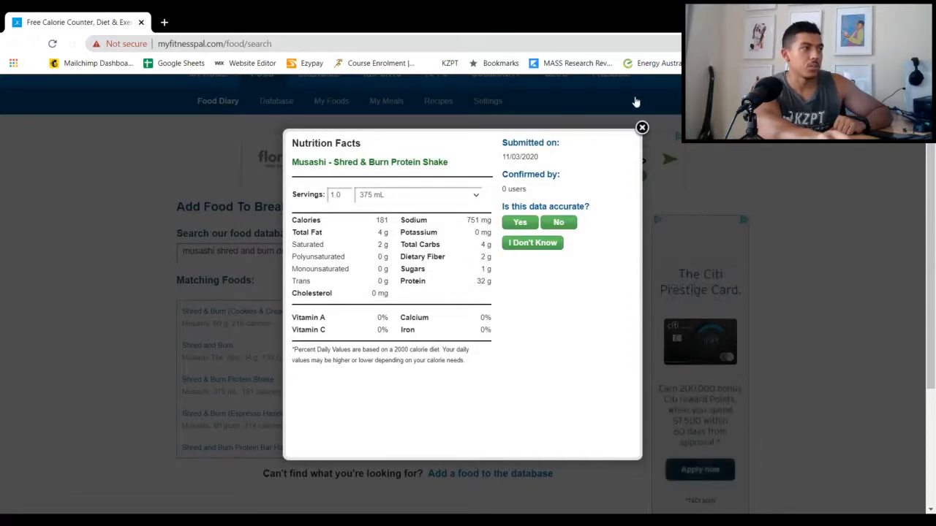
left_click(642, 128)
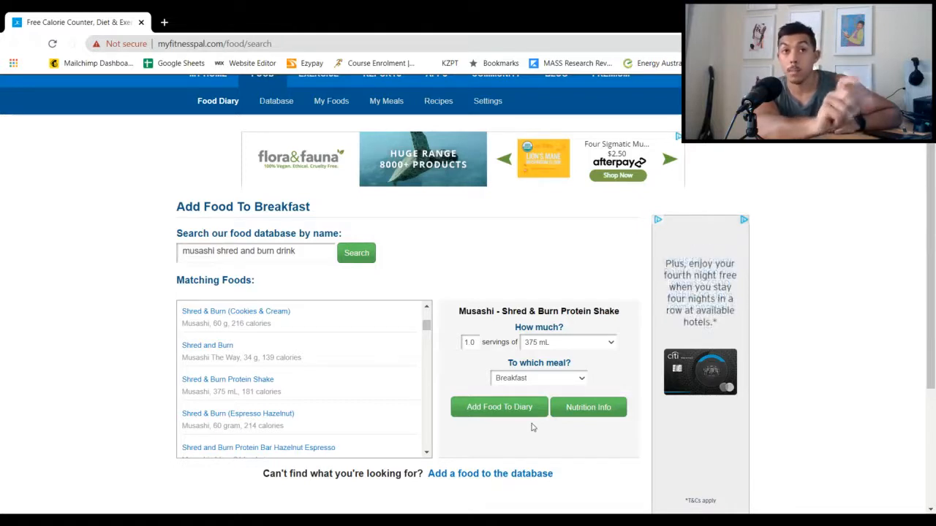
Log 1.0 serving of the 375 mL Shred & Burn Protein Shake to breakfast and remove its duplicate diary entry
right_click(495, 412)
left_click(479, 412)
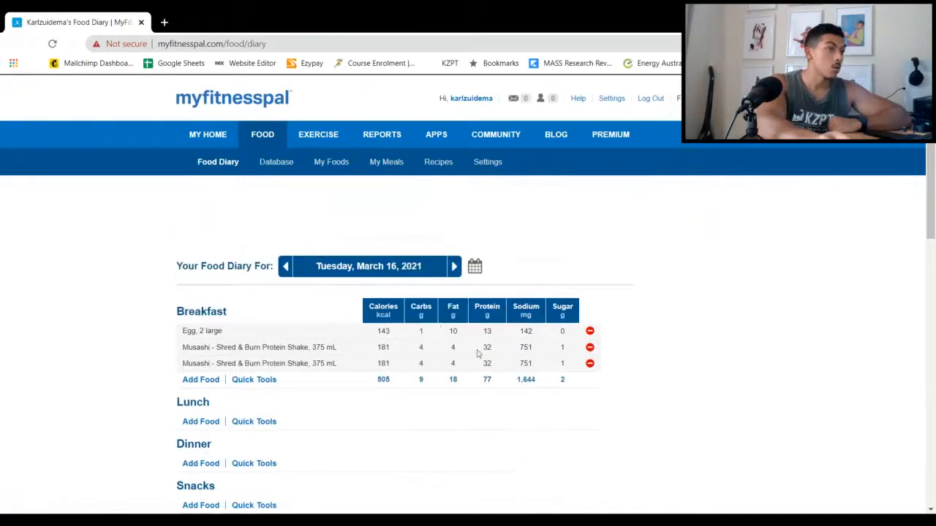
left_click(590, 364)
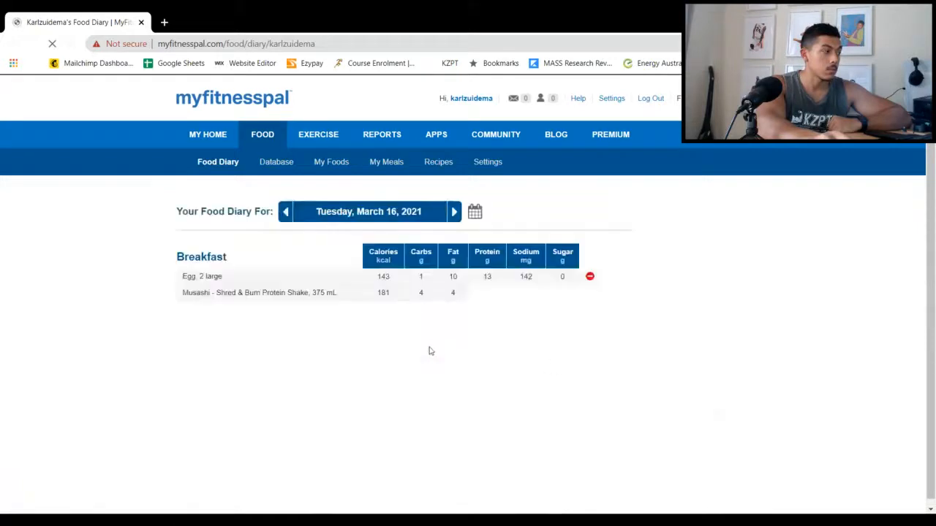
Start adding a lunch food and search the database for "core powerfoods holy meatballs"
scroll(329, 340, "down", 1)
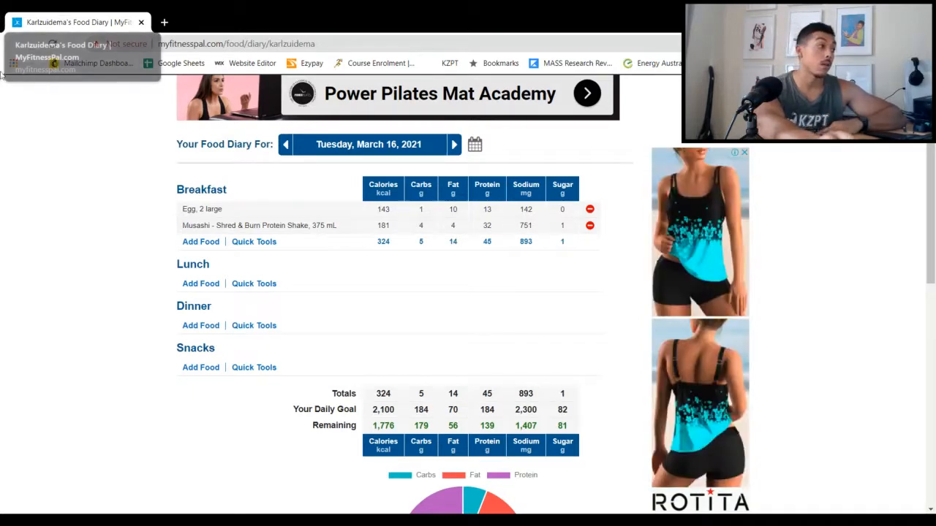
left_click(196, 285)
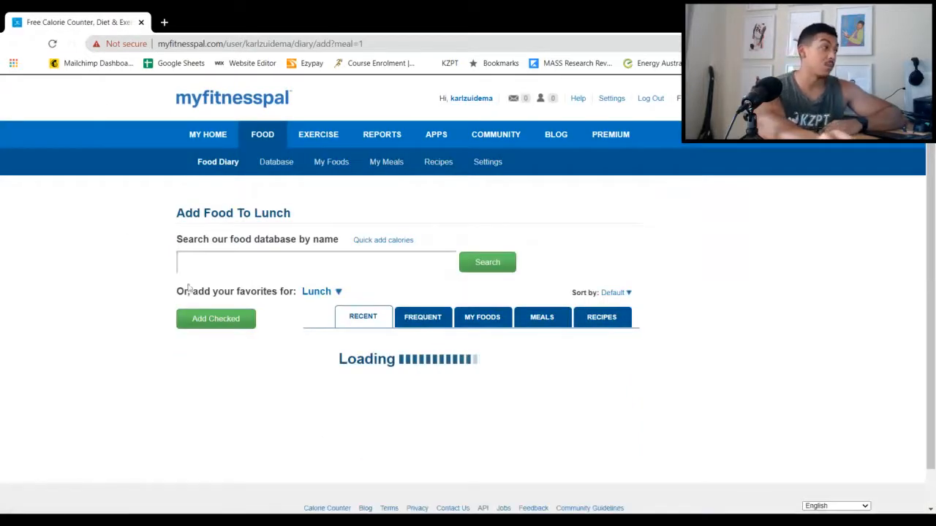
scroll(204, 317, "down", 2)
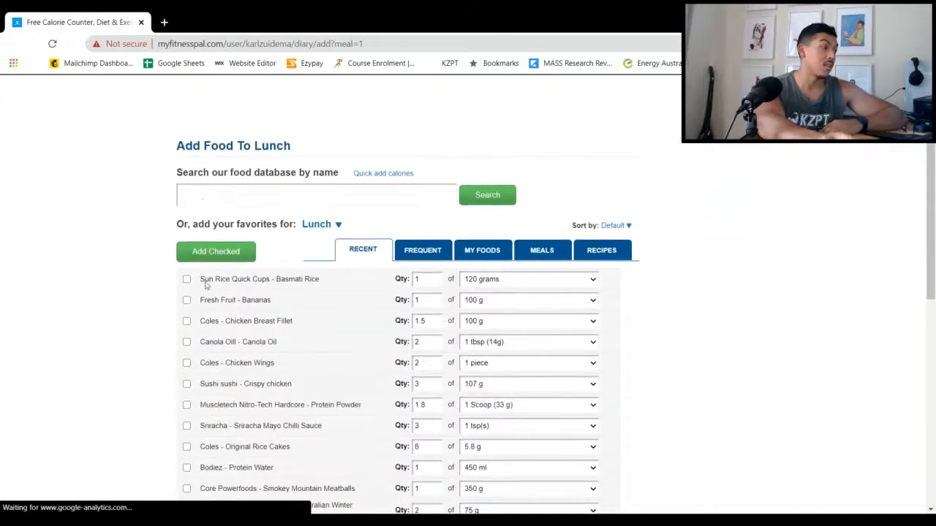
left_click(210, 196)
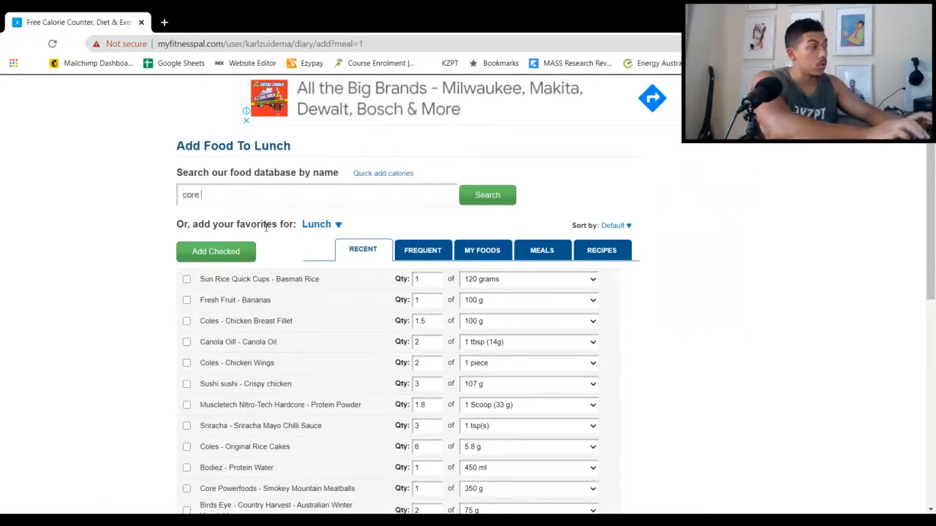
type("core power")
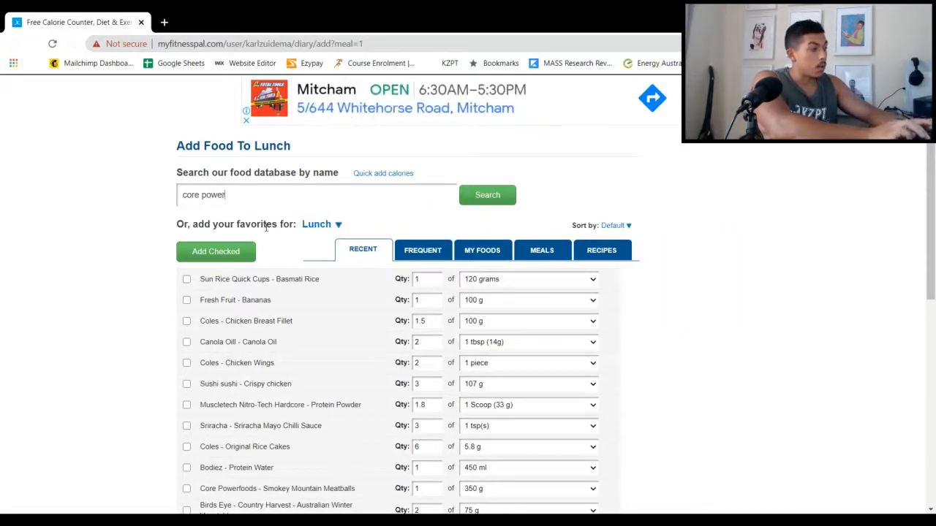
type("foods holy meatballs")
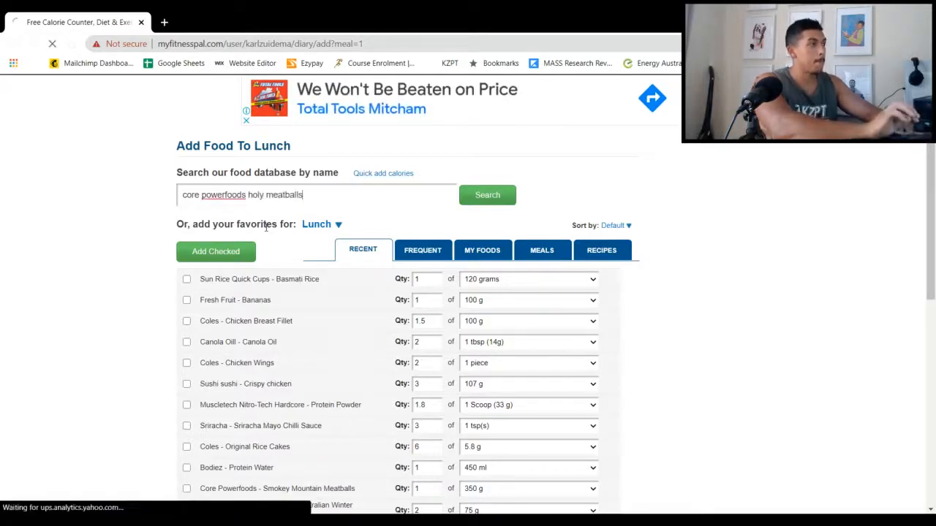
key("Return")
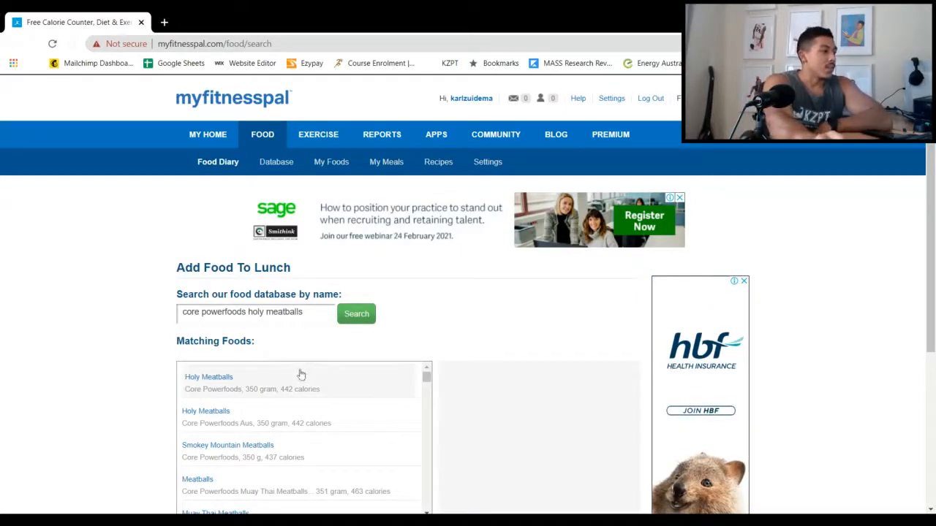
Log 1.0 serving of Core Powerfoods Holy Meatballs, 350 gram, to lunch after checking its nutrition facts
scroll(301, 376, "down", 2)
scroll(259, 378, "up", 2)
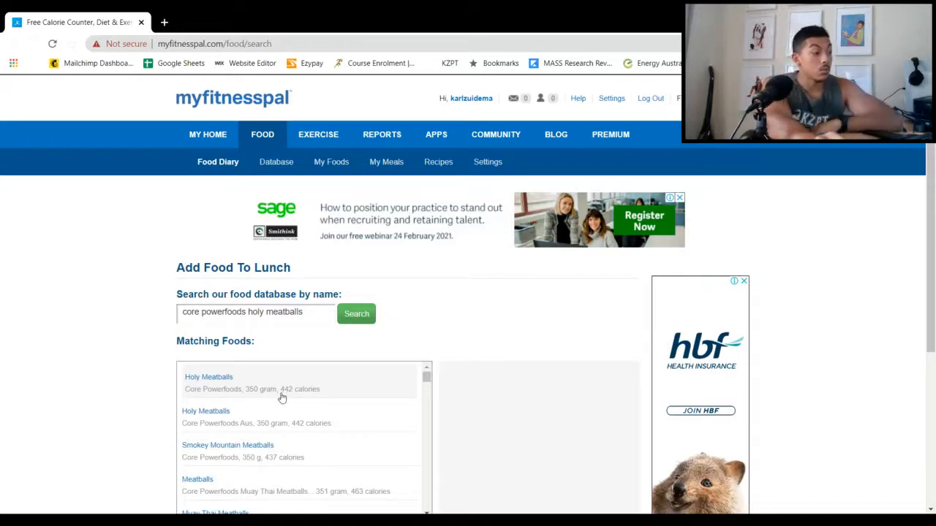
left_click(281, 391)
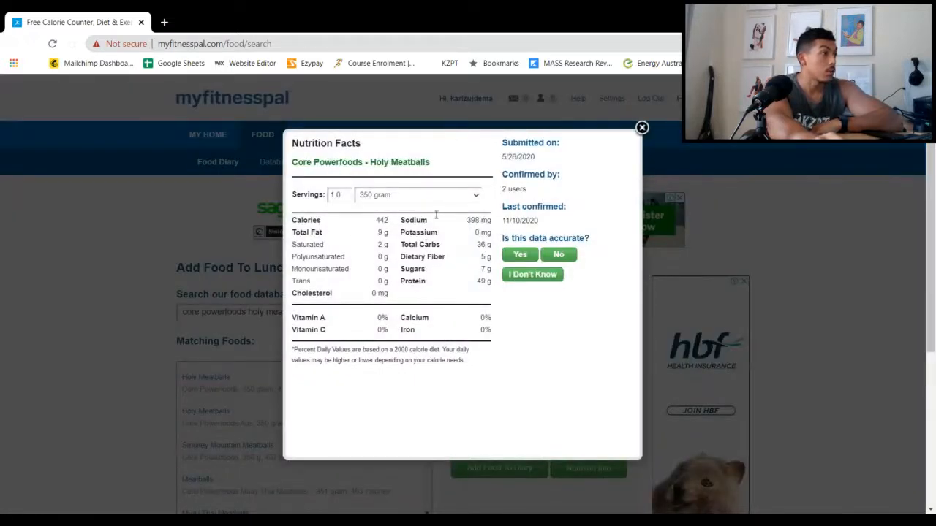
left_click(642, 128)
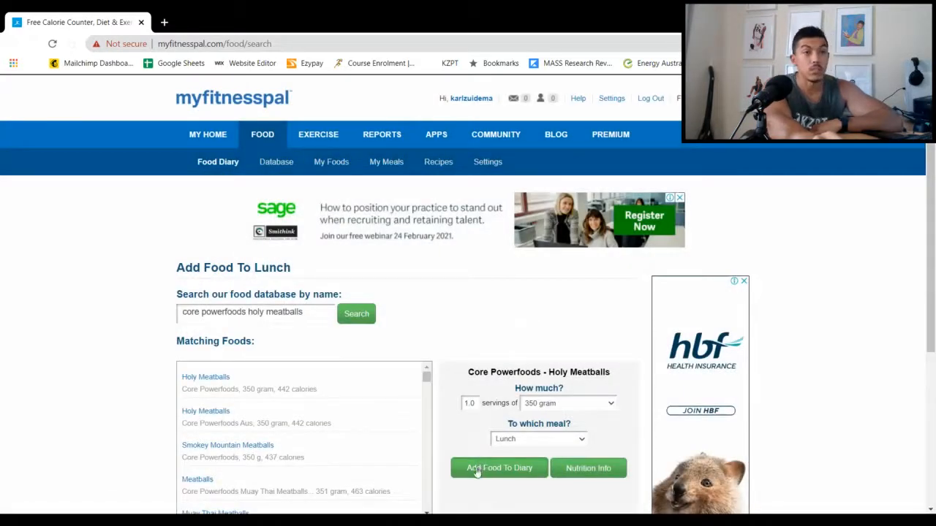
left_click(476, 470)
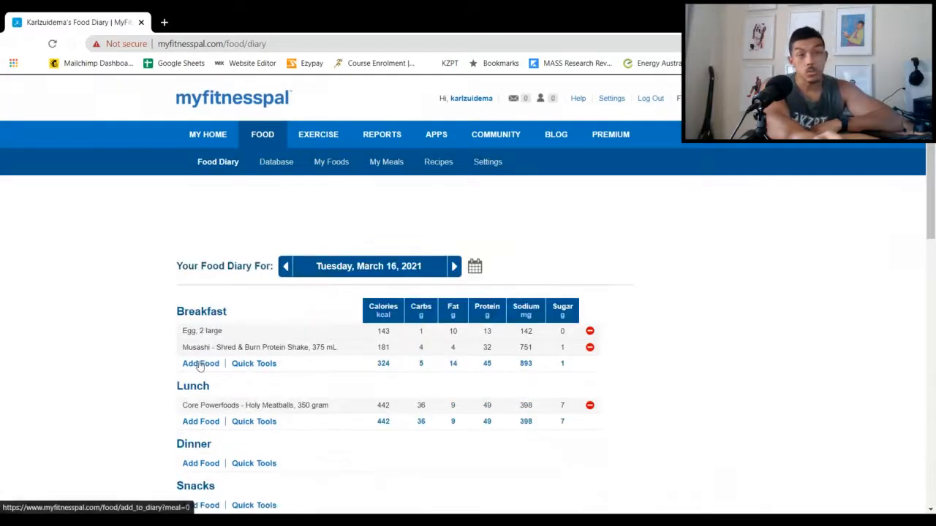
Start adding another lunch food and search the database for "bega cheese string"
left_click(189, 425)
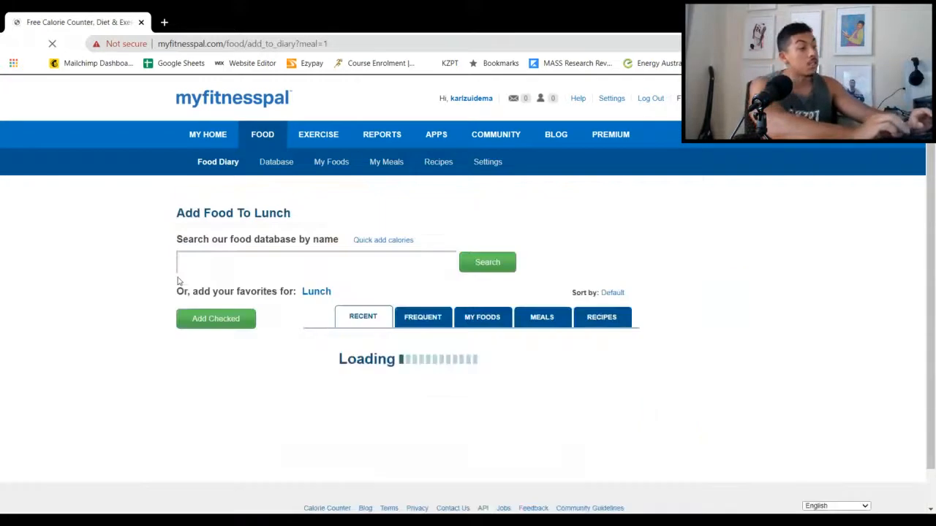
left_click(219, 319)
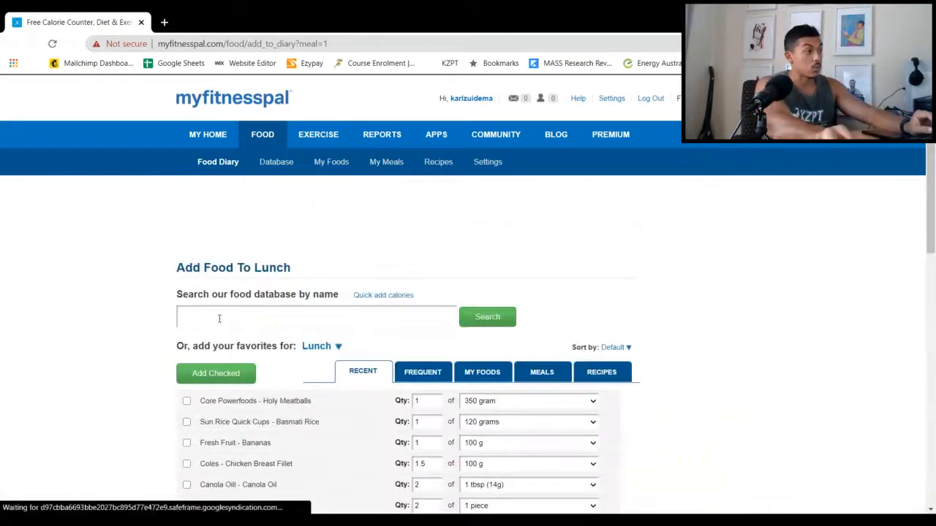
type("be")
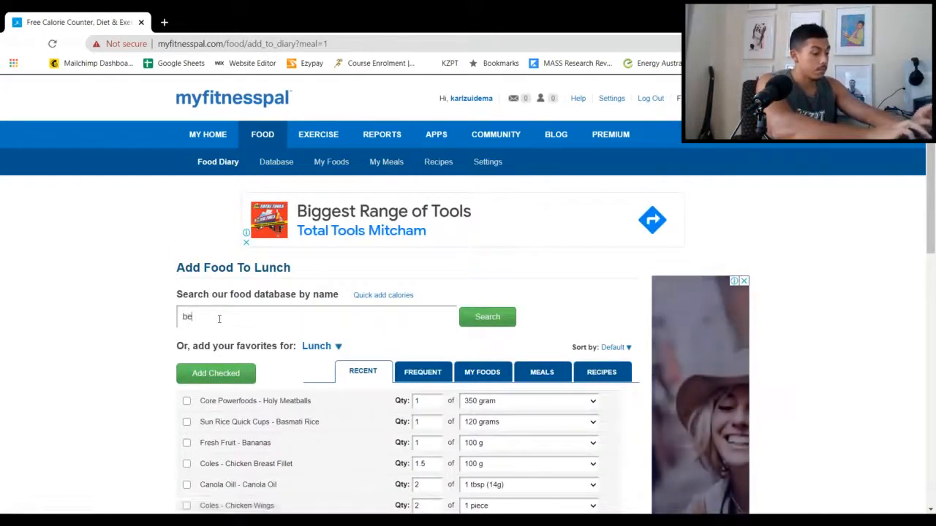
type("ga che")
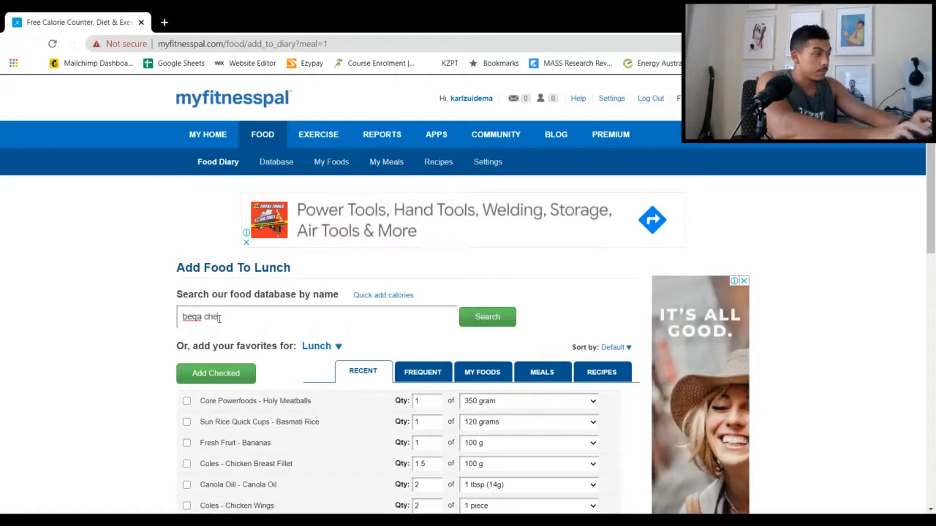
type("ese string")
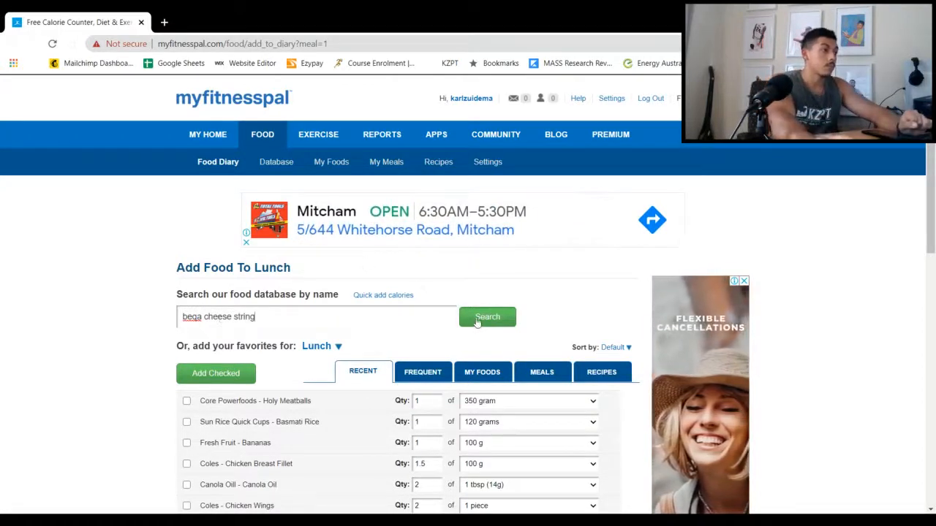
left_click(472, 320)
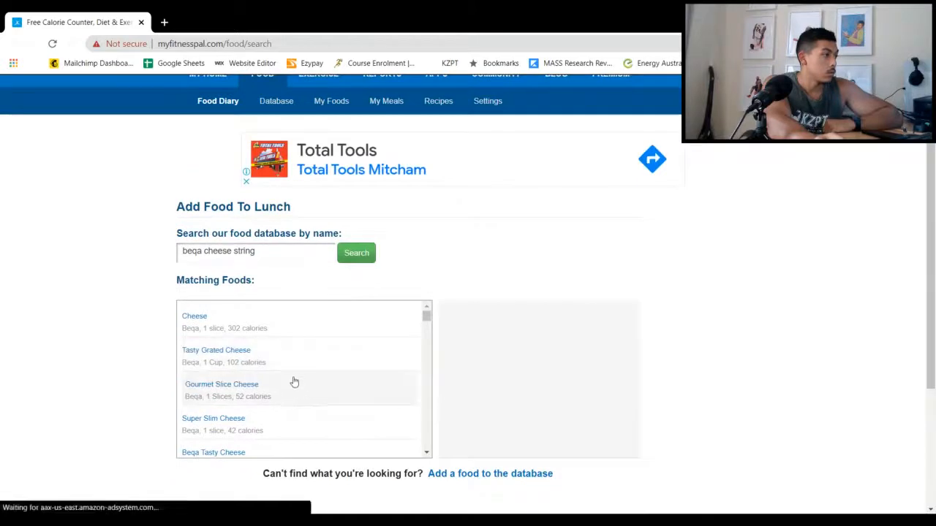
Log 1.0 serving of Bega Cheese Stringer, 20 gram, to lunch after checking its nutrition facts
scroll(292, 381, "down", 1)
scroll(291, 387, "down", 2)
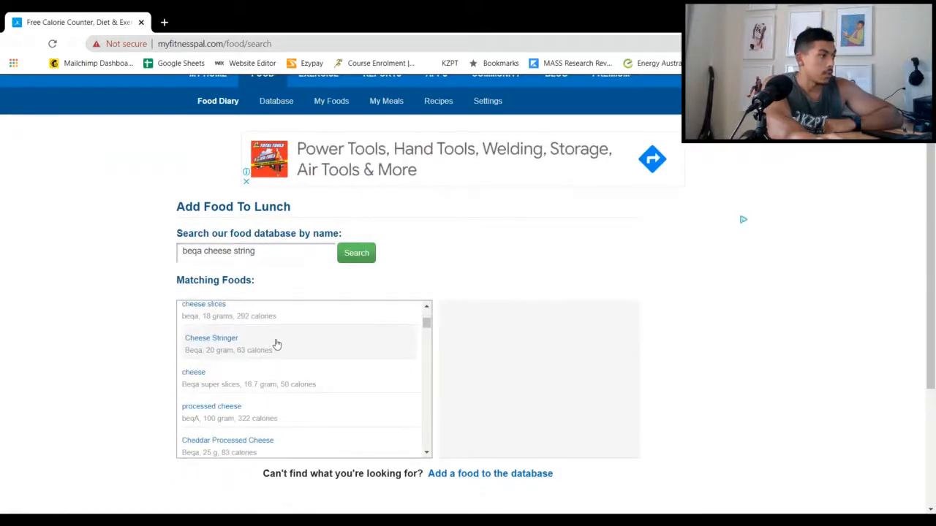
left_click(277, 344)
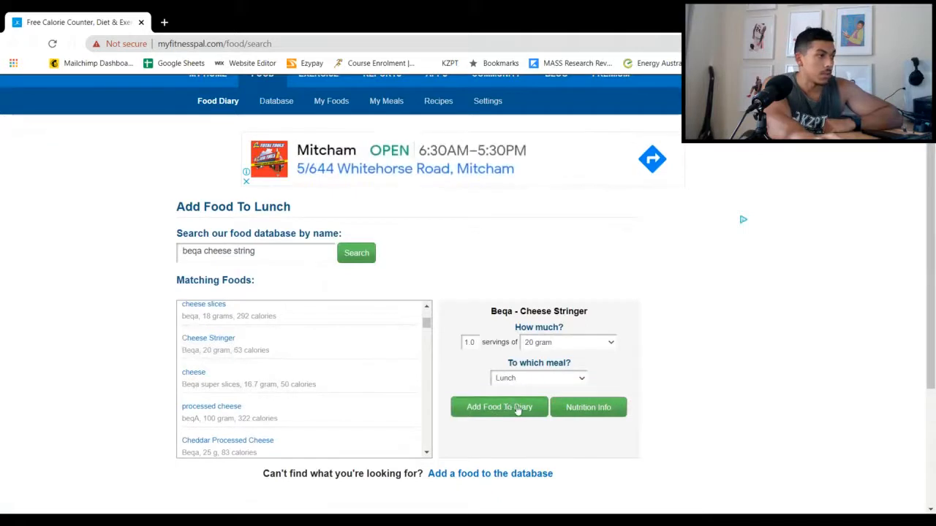
left_click(585, 411)
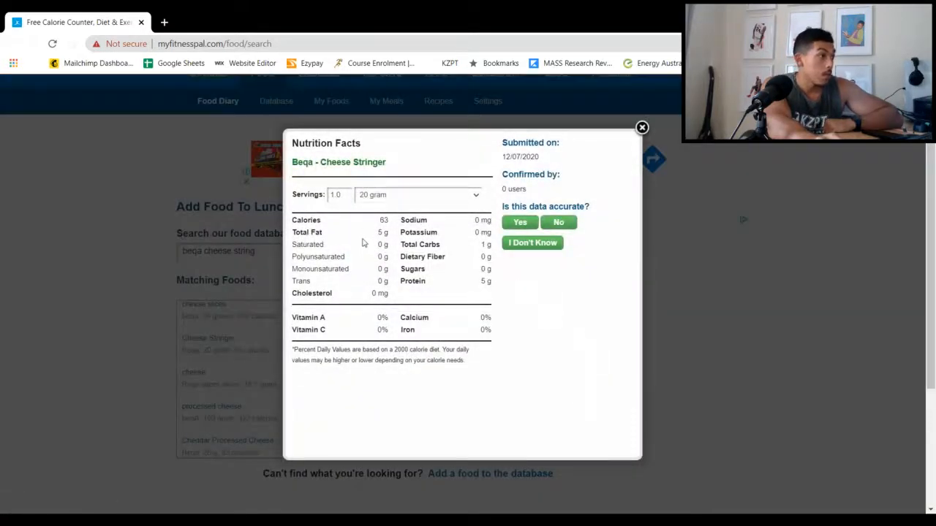
left_click(640, 128)
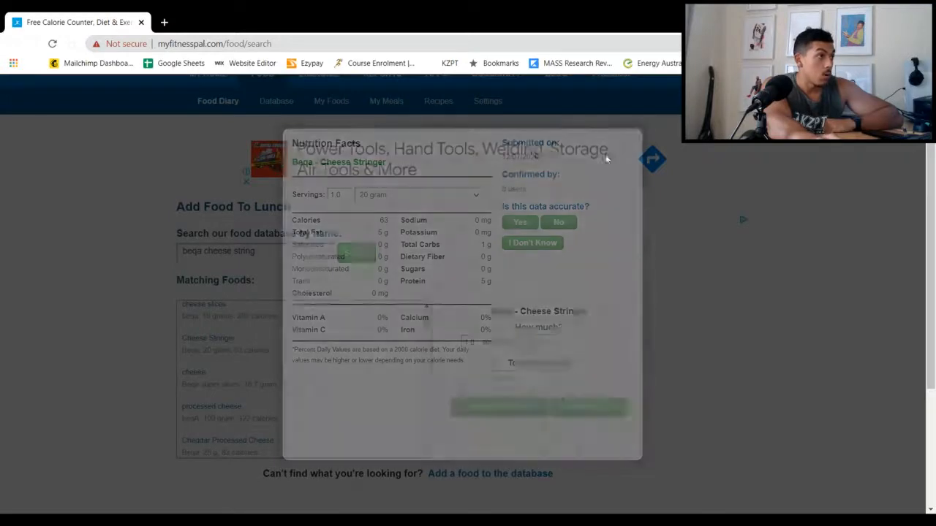
left_click(497, 410)
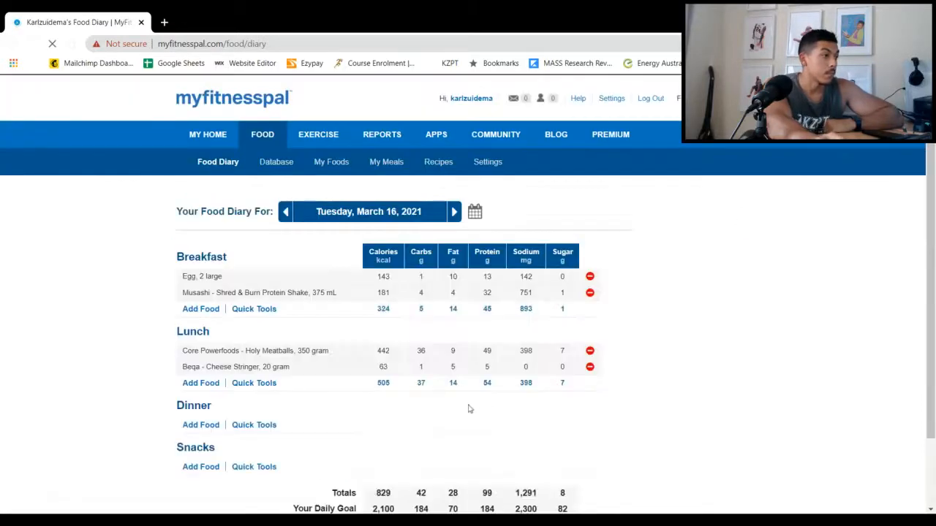
Start adding a food to dinner in the food diary for Tuesday, March 16, 2021
scroll(319, 418, "down", 1)
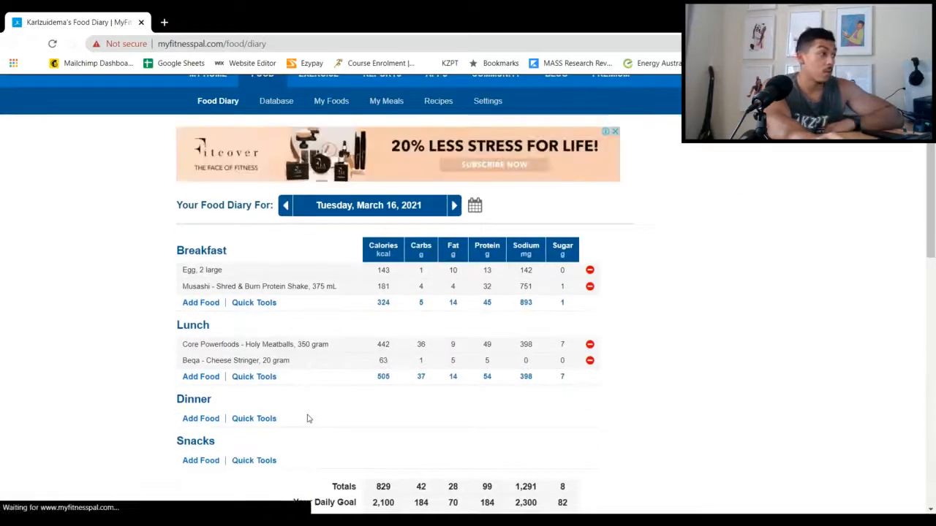
scroll(309, 418, "down", 1)
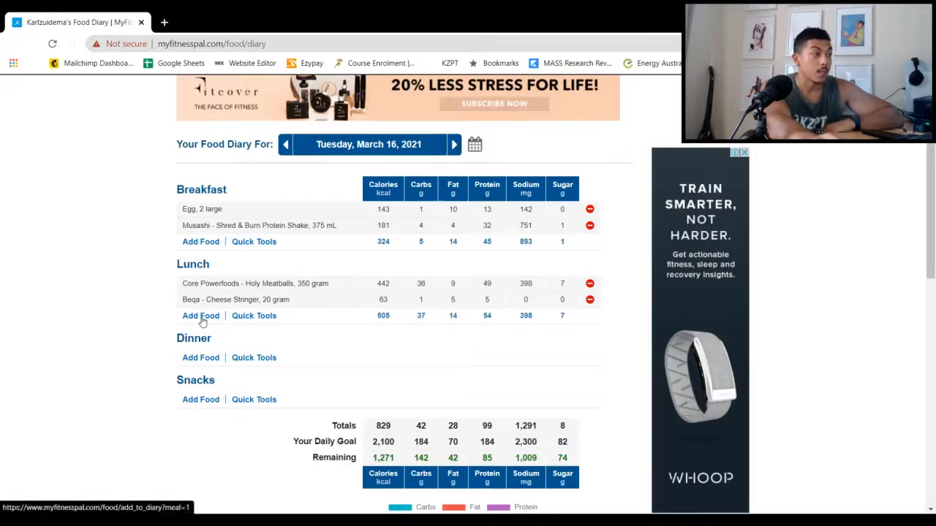
left_click(196, 359)
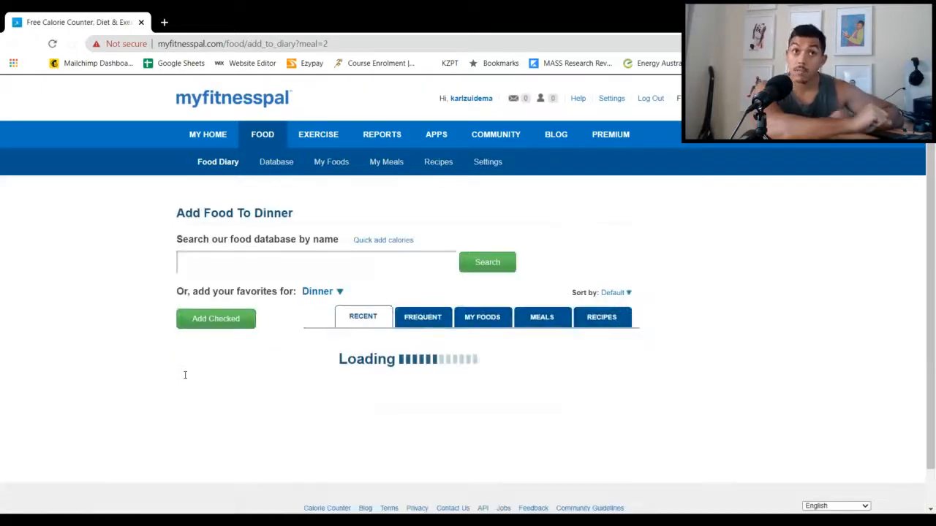
left_click(216, 314)
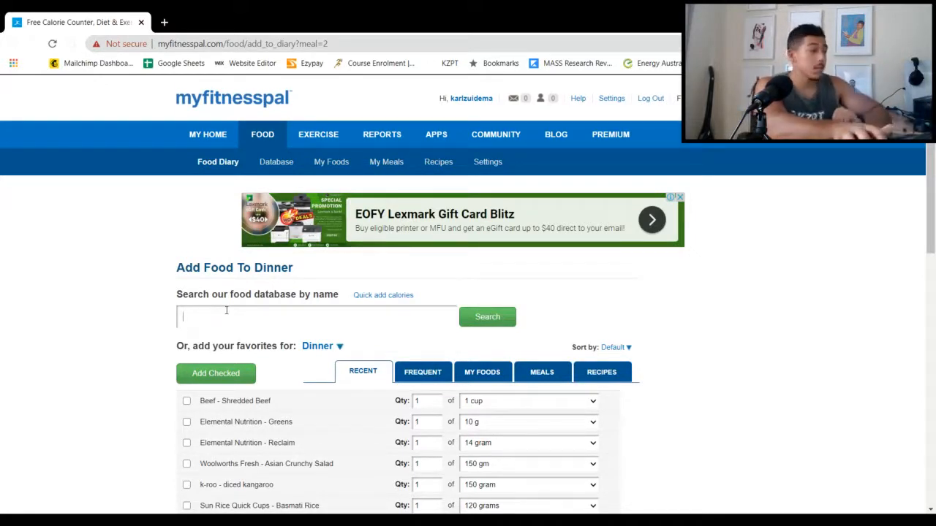
Log Coles Oyster Blade Steak from the recent foods to dinner, with a quantity of 1.5 of 100 gram
scroll(267, 329, "down", 1)
scroll(267, 329, "down", 3)
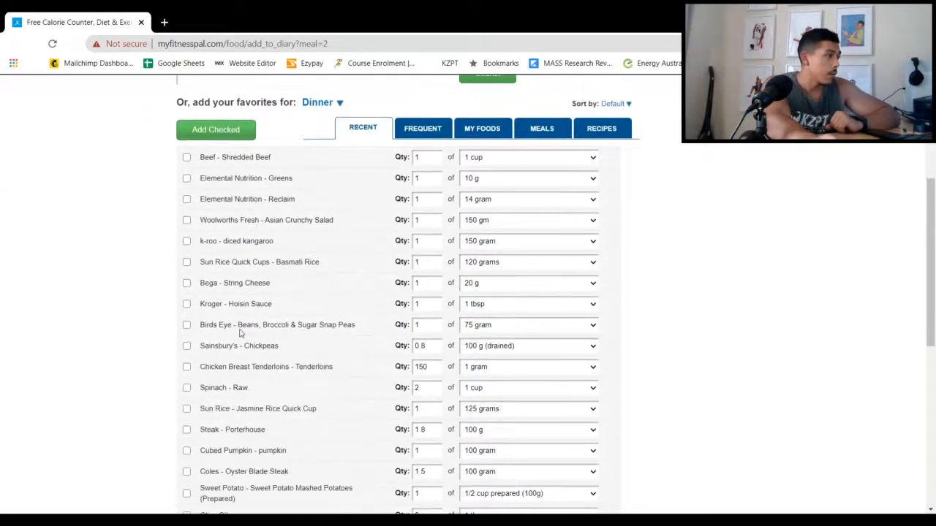
right_click(137, 305)
left_click(77, 285)
scroll(156, 302, "down", 1)
scroll(156, 302, "down", 1)
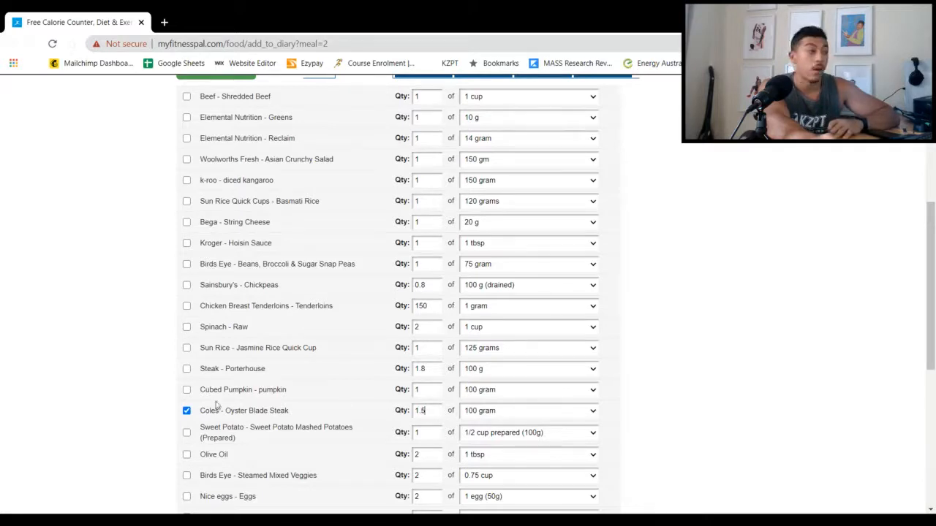
scroll(308, 395, "down", 2)
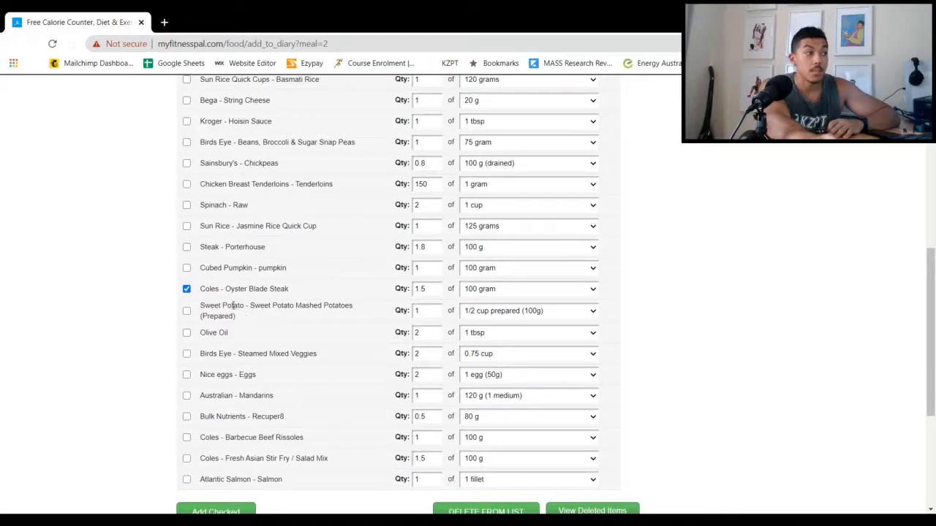
scroll(230, 313, "down", 1)
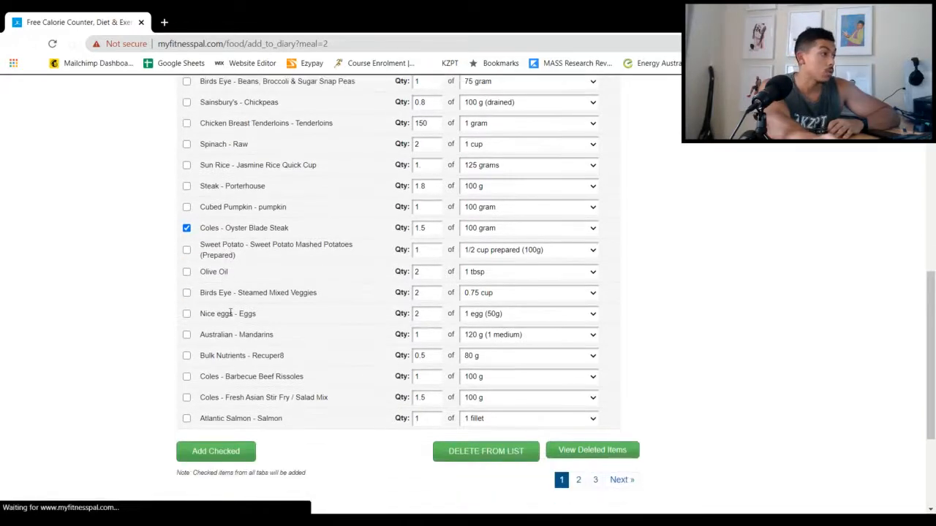
scroll(230, 314, "up", 5)
scroll(234, 317, "down", 8)
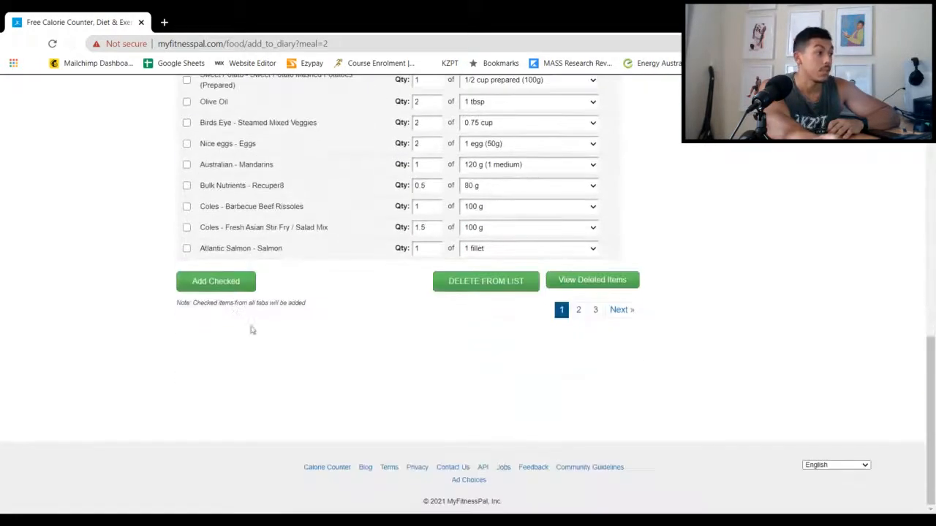
left_click(202, 288)
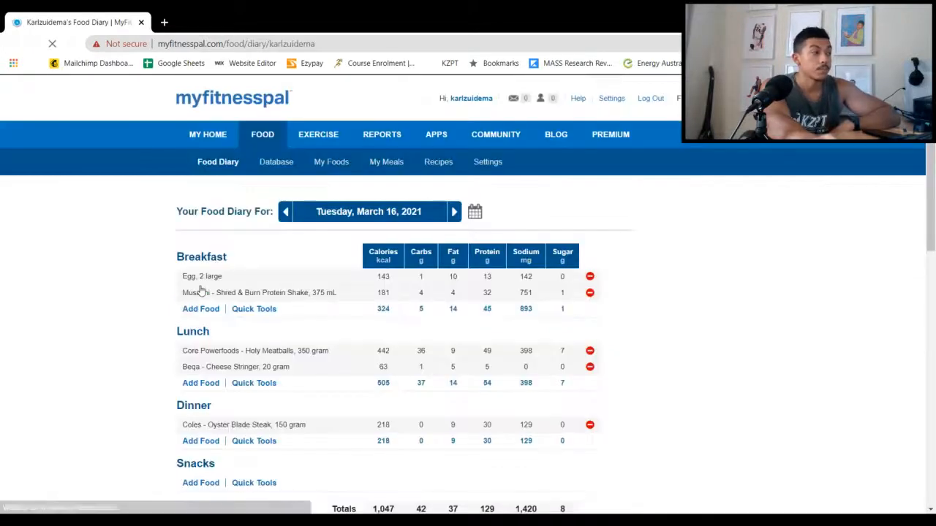
Start adding another dinner food and search the database for "spud lite"
scroll(202, 289, "down", 3)
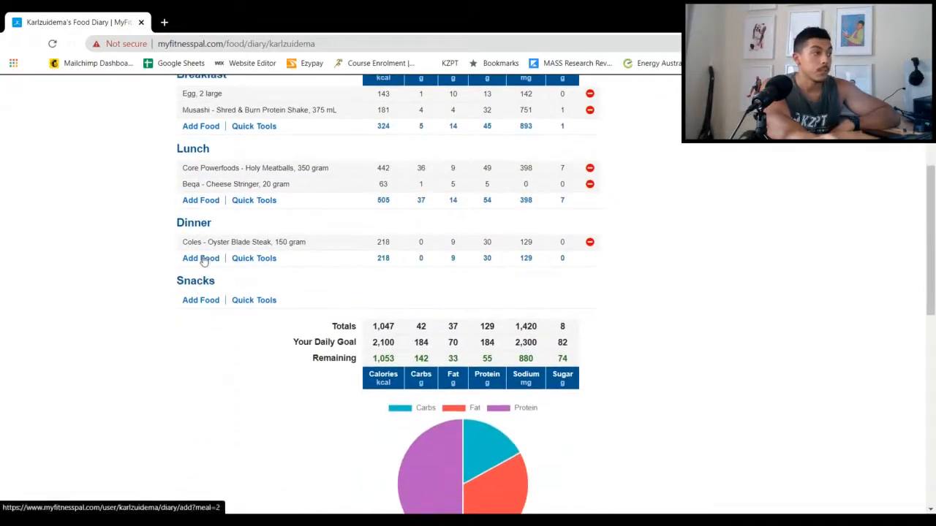
left_click(202, 260)
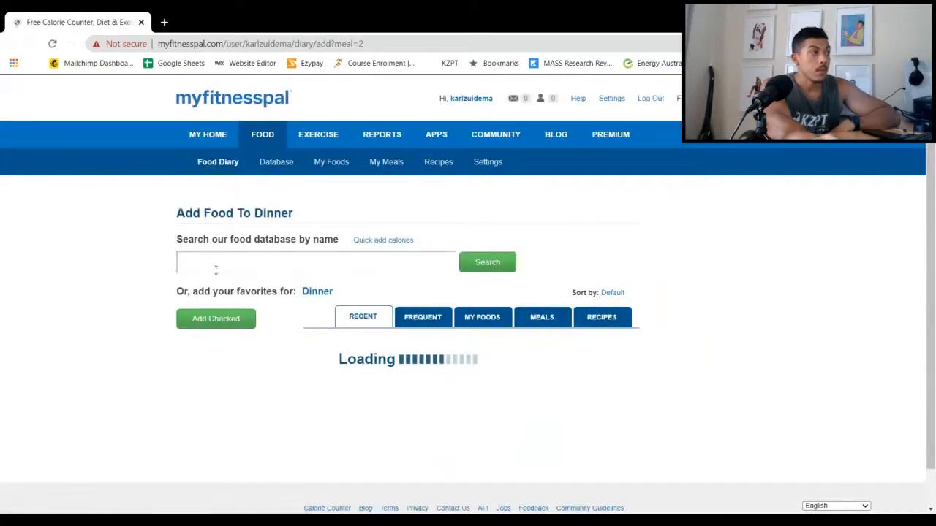
type("sp")
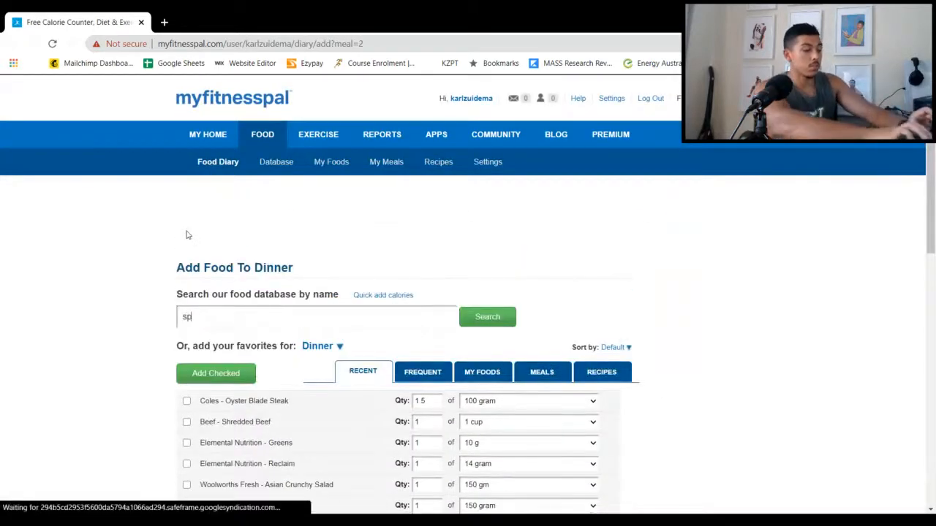
type("ud fite")
key("Return")
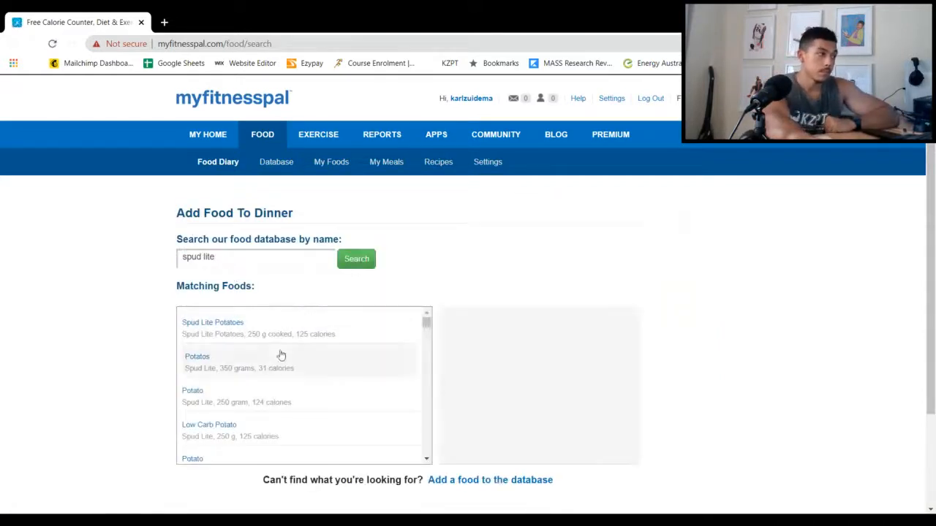
Select the Spud Lite Potatoes entry for 250 g cooked and check its nutrition facts
scroll(106, 405, "down", 1)
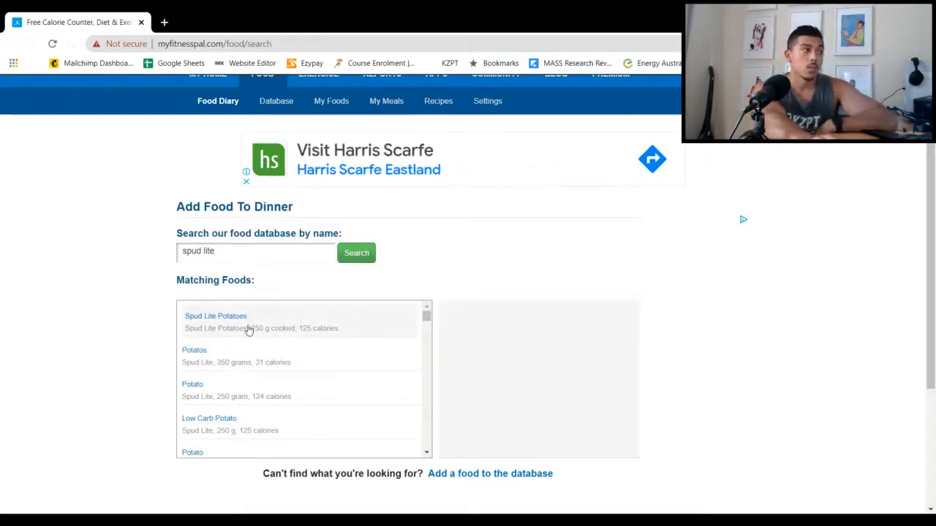
left_click(249, 330)
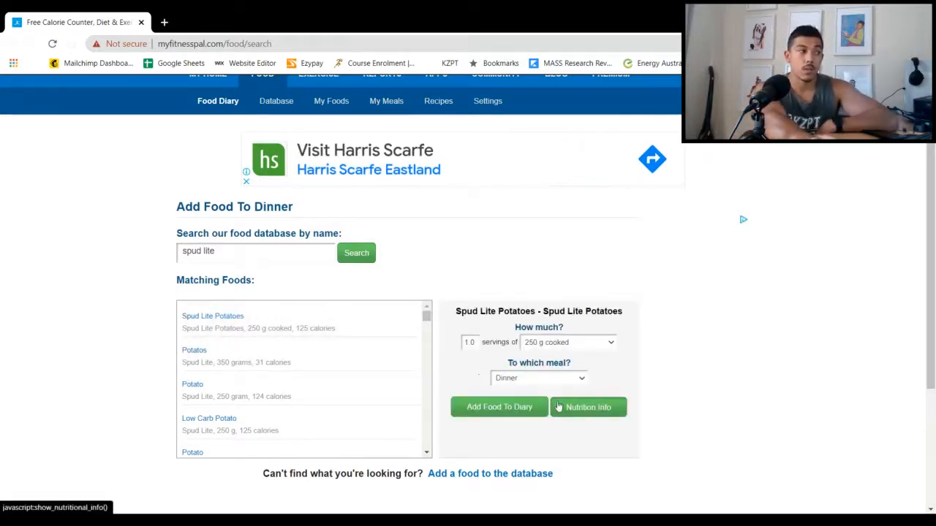
left_click(558, 407)
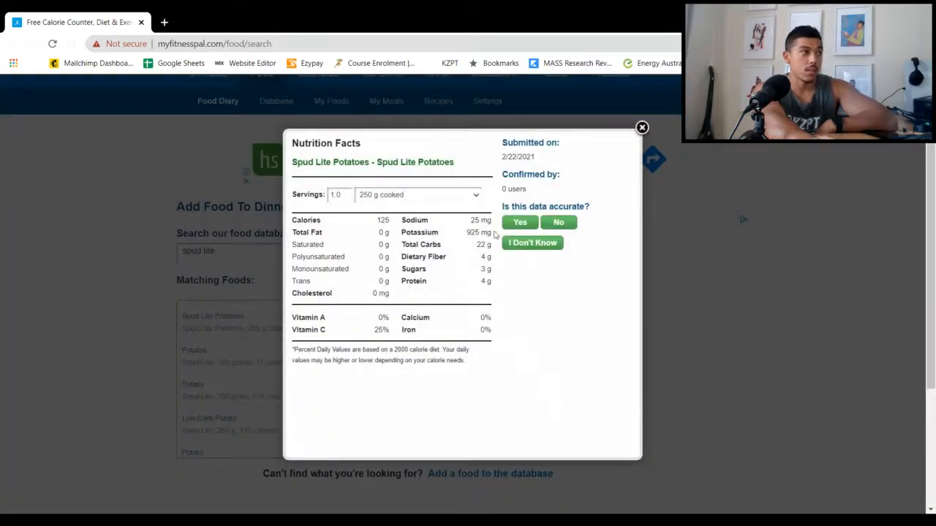
left_click(641, 128)
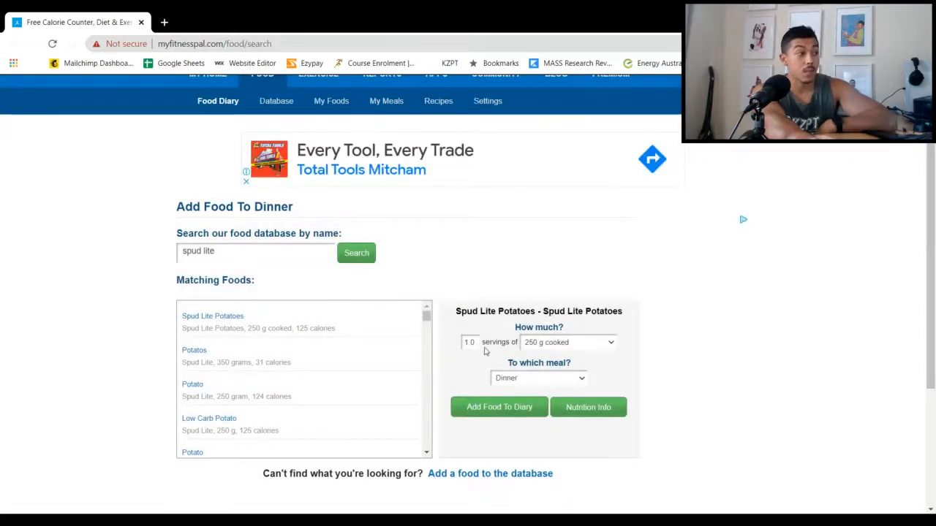
Set Spud Lite Potatoes to 1.5 servings of 250 g cooked, recheck the nutrition facts, and log it to dinner
key("BackSpace")
key("BackSpace")
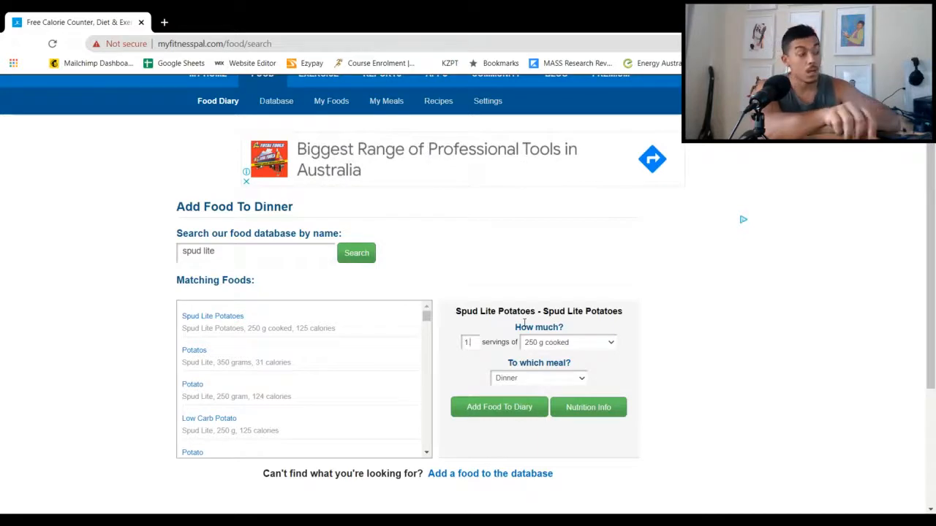
type(".5")
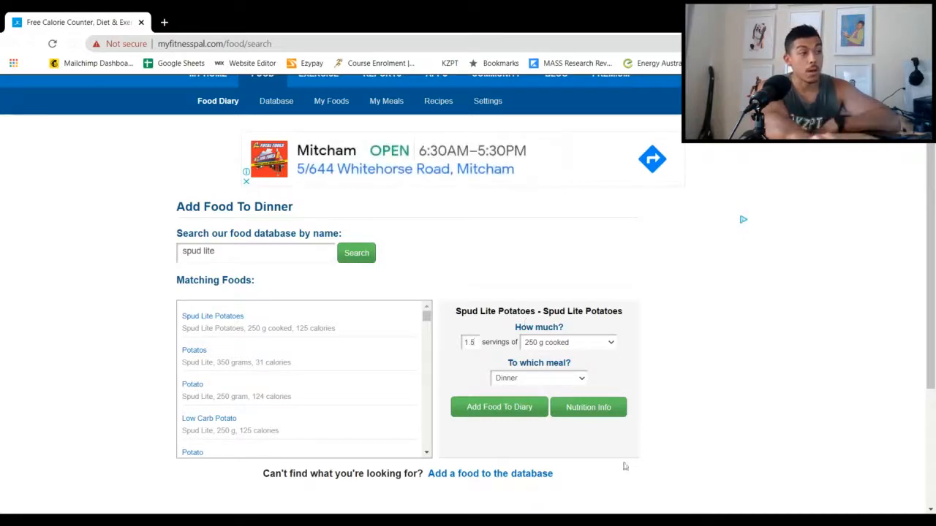
left_click(589, 407)
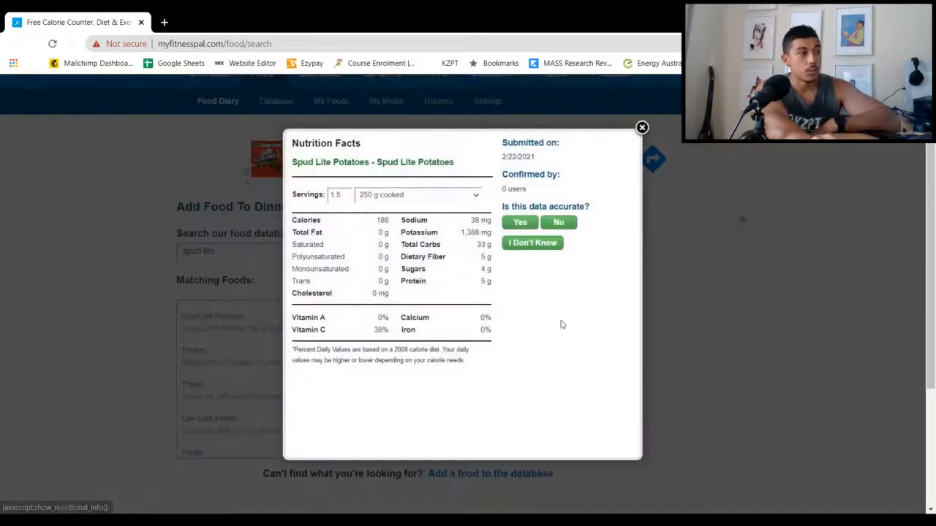
left_click(641, 128)
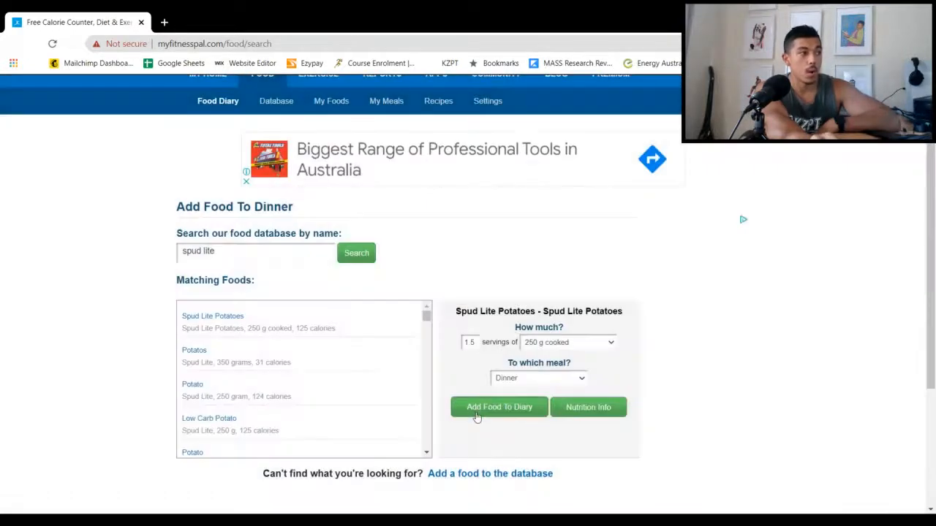
left_click(476, 414)
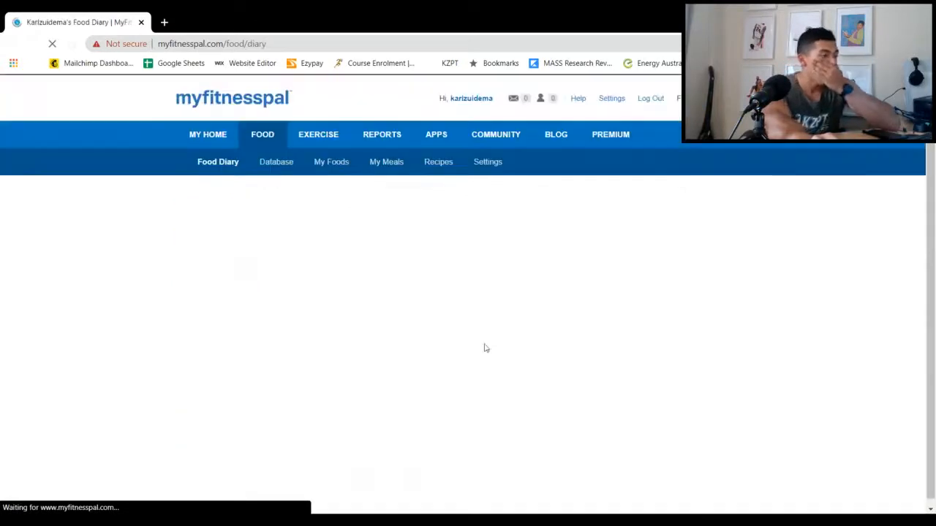
Start adding a food to snacks and search the database for "mandarines"
scroll(453, 366, "down", 2)
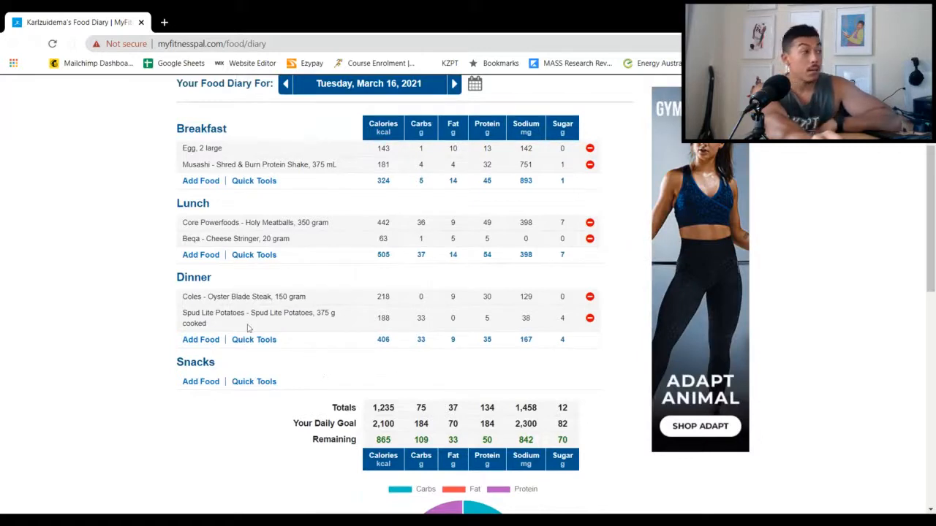
scroll(241, 343, "down", 1)
left_click(198, 325)
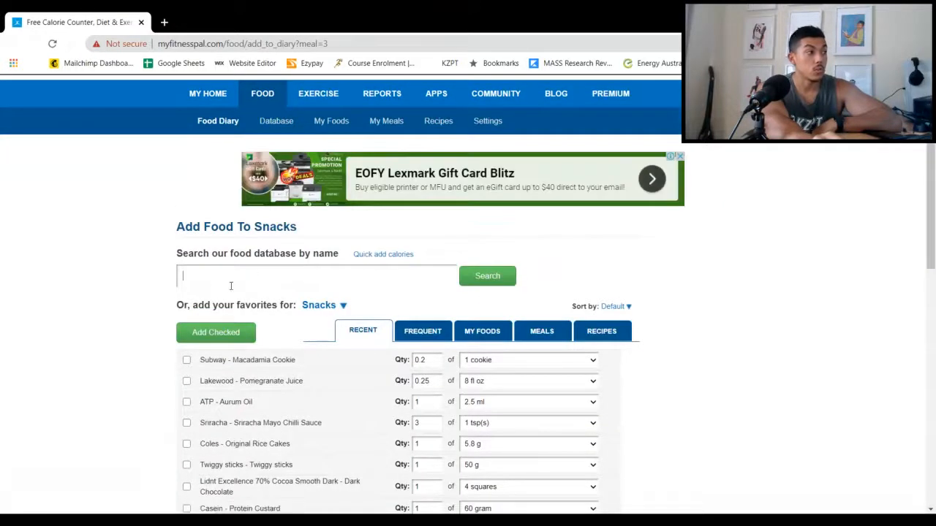
left_click(227, 286)
type("m")
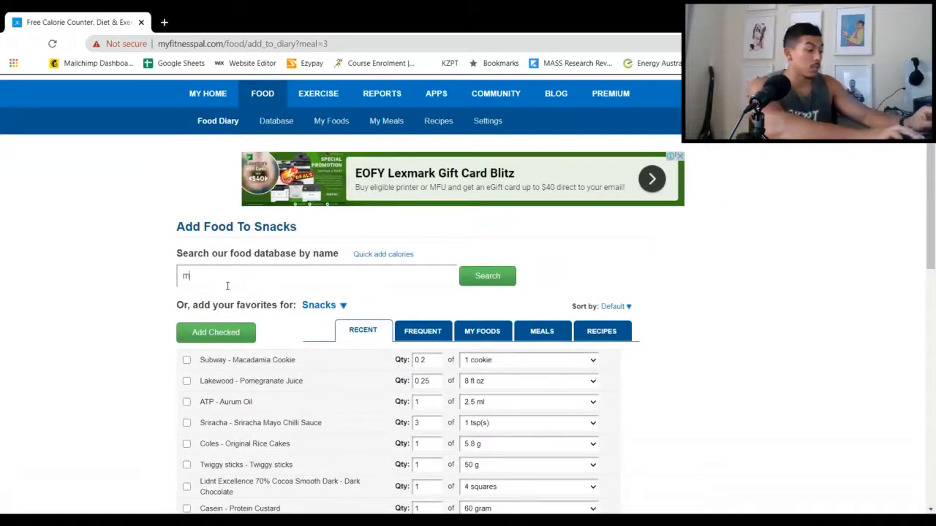
type("andarines")
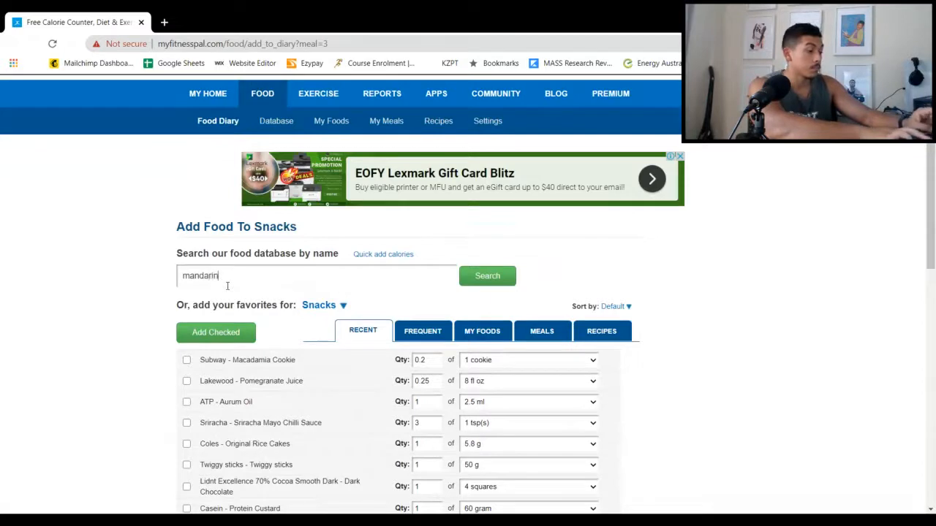
key("Return")
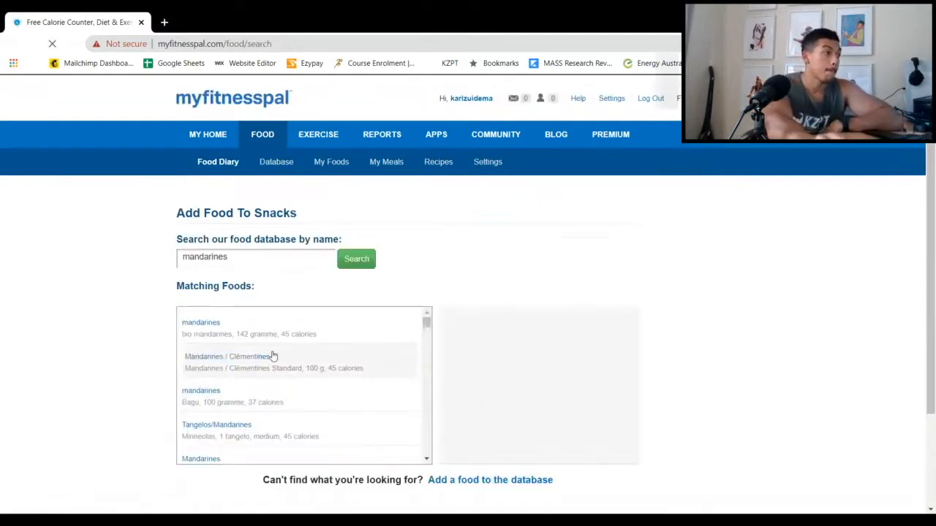
Look through the matching foods for "mandarines" and compare their serving sizes and calories
scroll(258, 377, "down", 1)
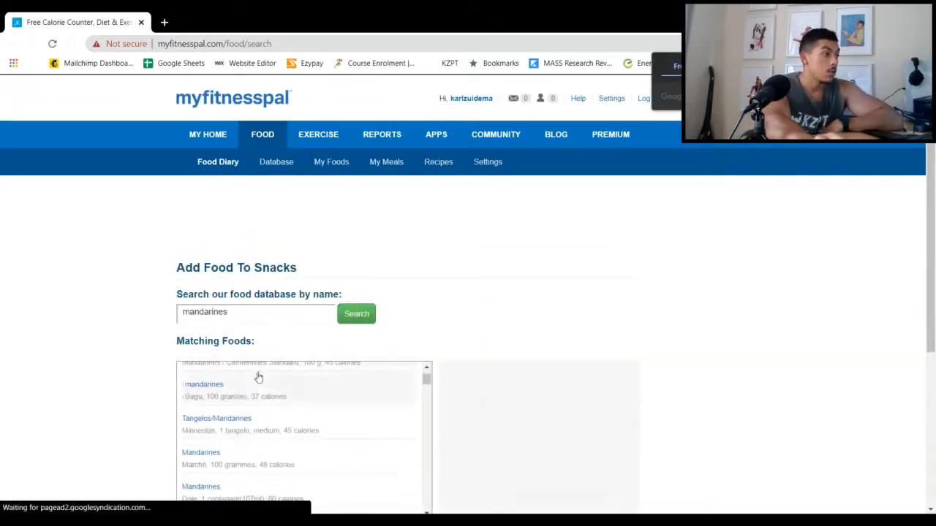
scroll(275, 422, "up", 1)
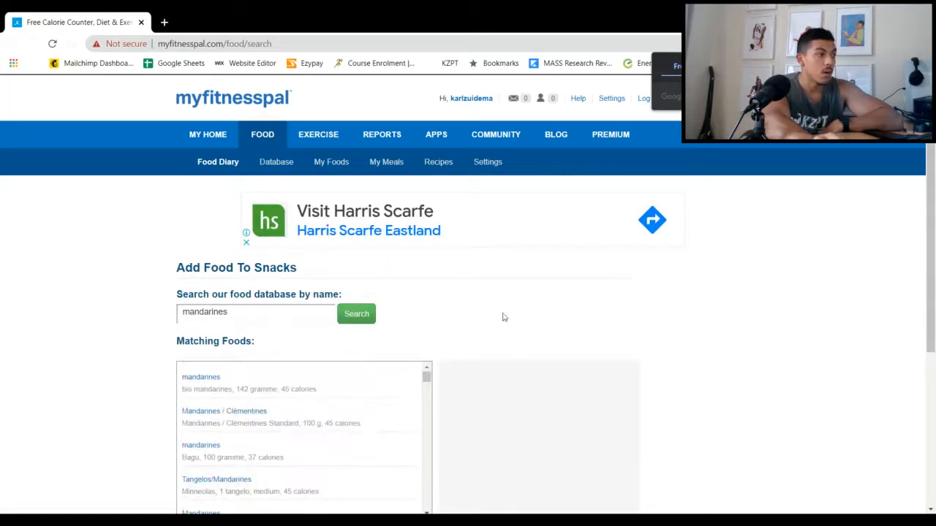
scroll(468, 336, "down", 1)
scroll(303, 390, "down", 3)
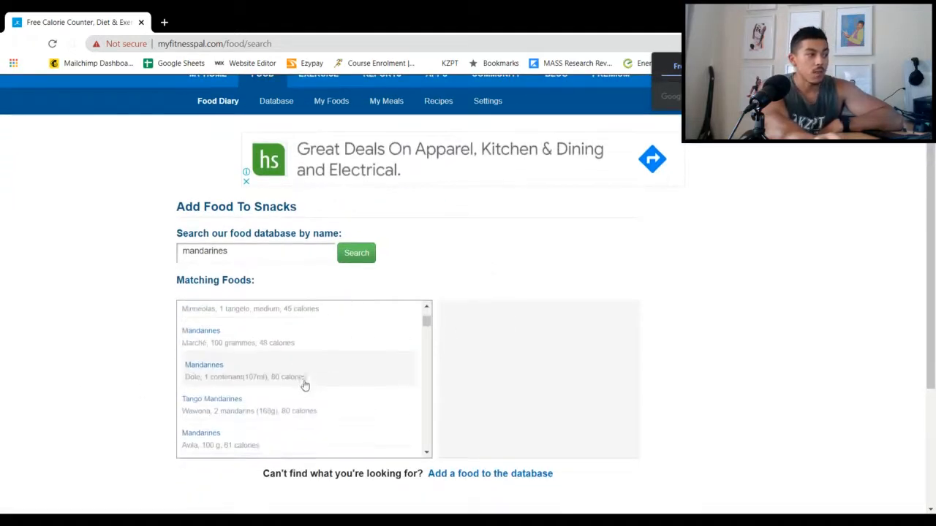
scroll(312, 353, "down", 3)
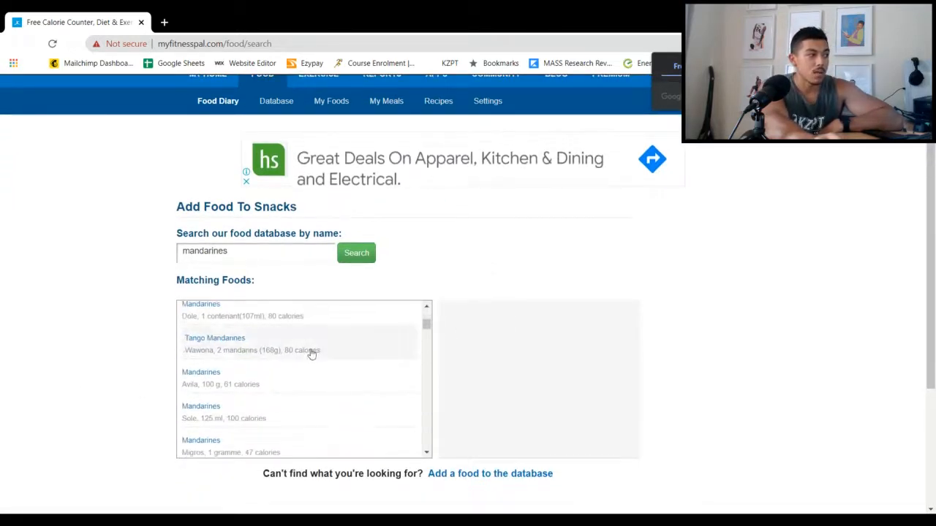
scroll(289, 373, "down", 1)
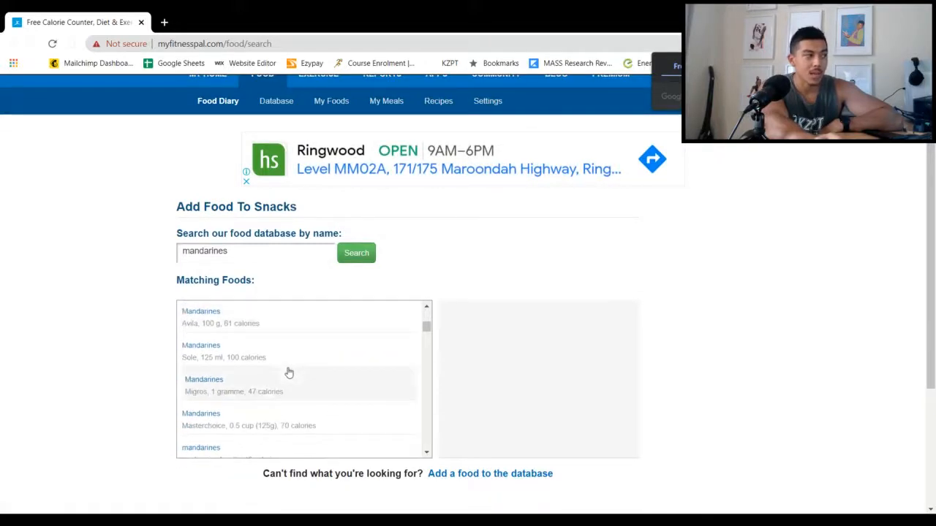
scroll(282, 389, "down", 2)
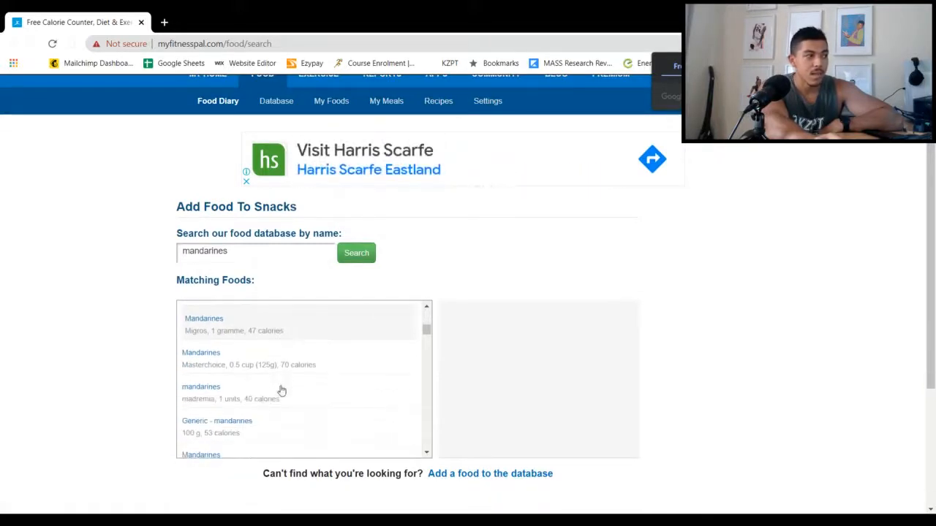
scroll(282, 392, "down", 2)
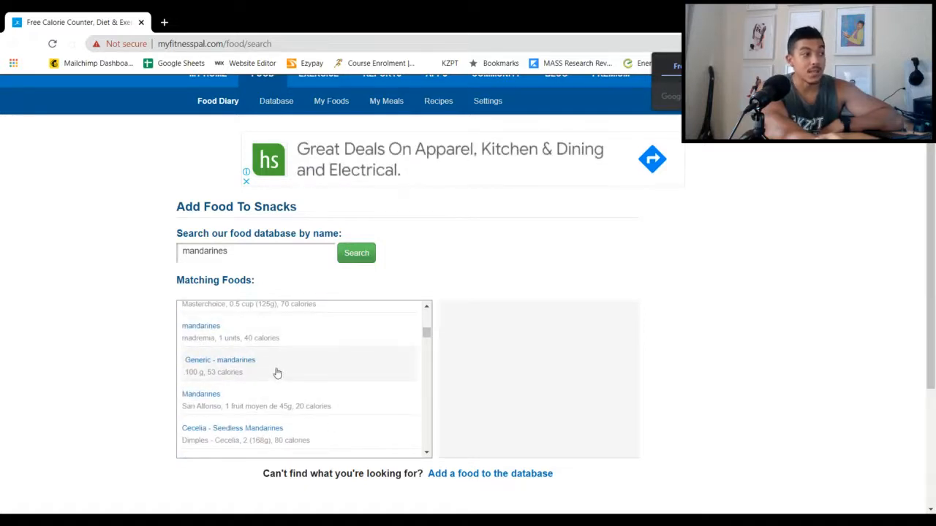
scroll(277, 374, "down", 2)
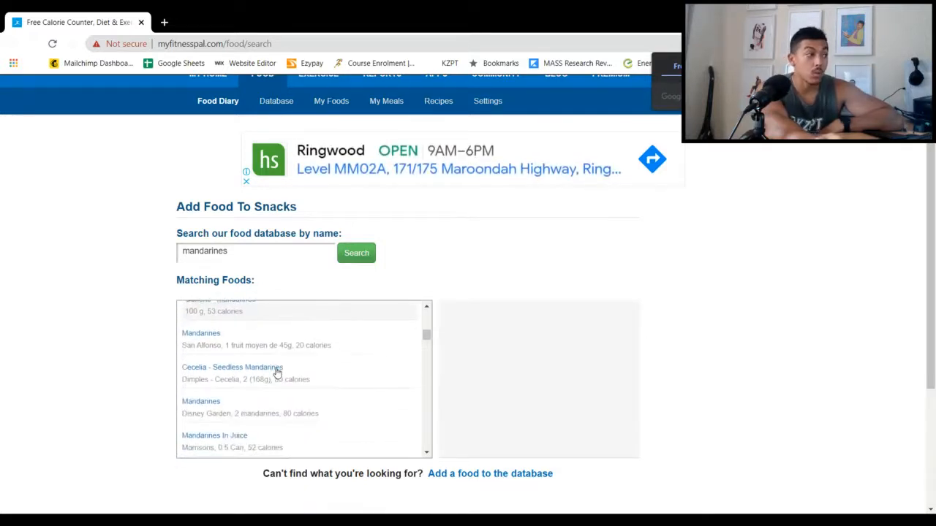
left_click(277, 373)
scroll(277, 373, "down", 2)
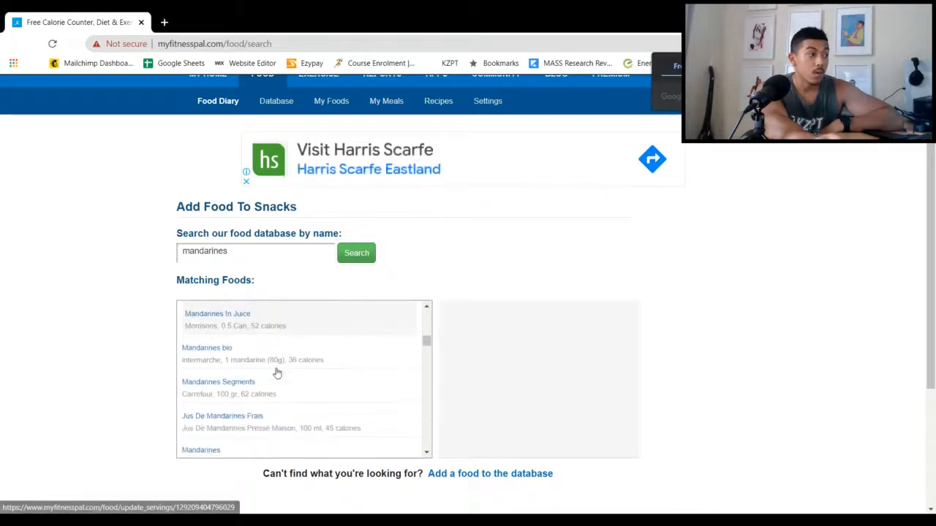
scroll(277, 374, "down", 2)
scroll(278, 373, "down", 2)
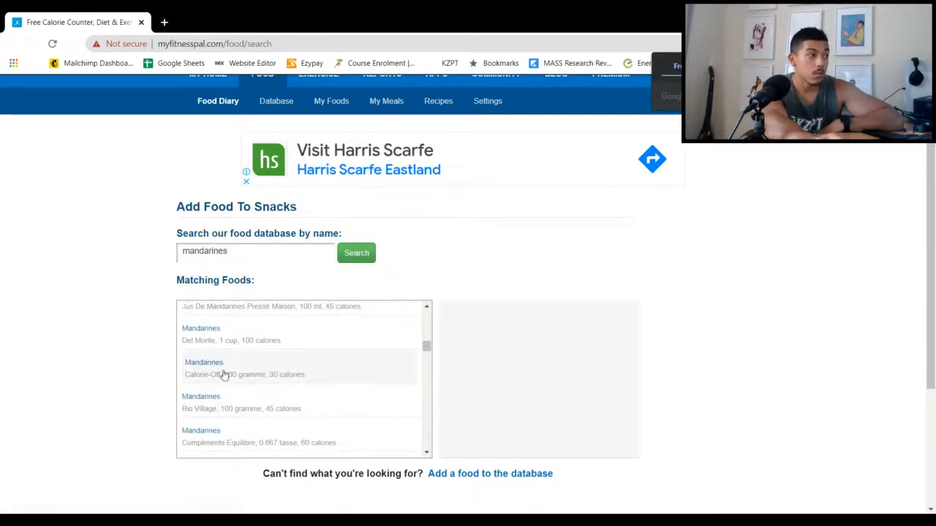
scroll(219, 381, "down", 2)
scroll(219, 379, "down", 2)
scroll(220, 378, "up", 8)
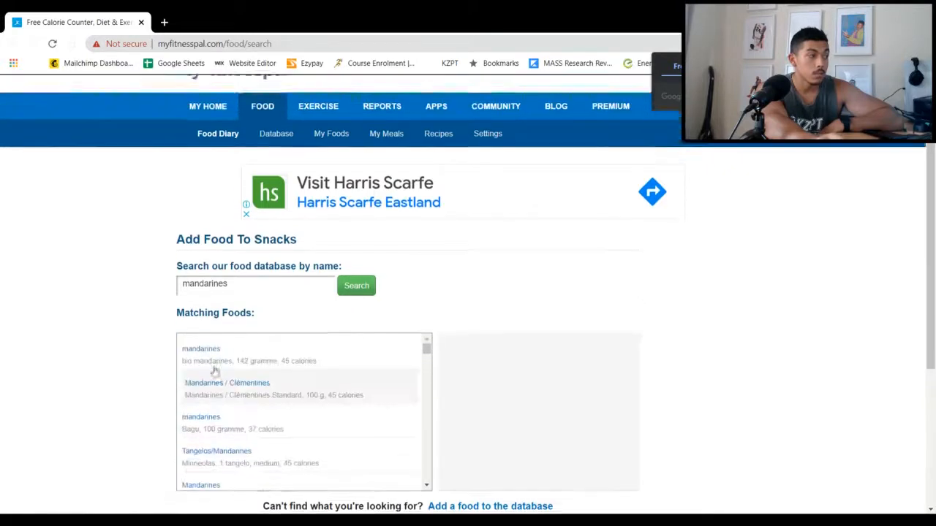
scroll(76, 378, "down", 1)
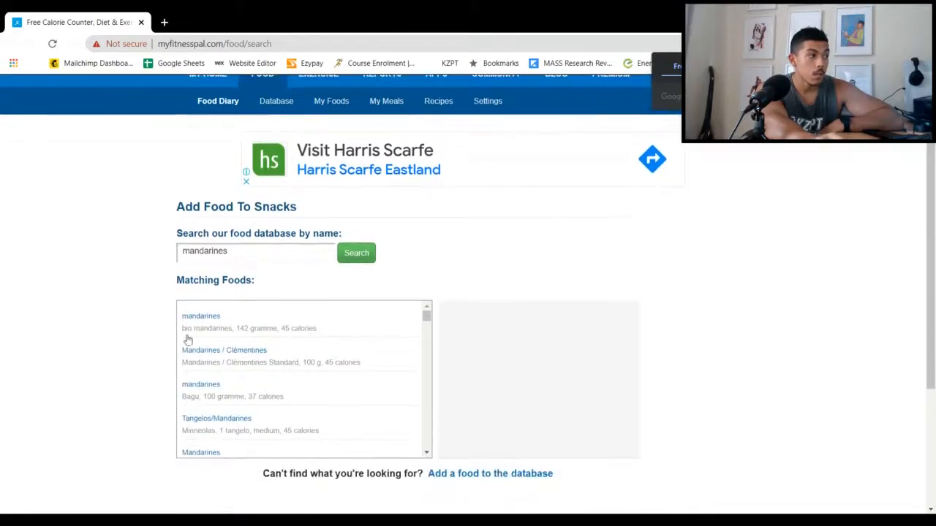
Select the bio mandarines entry with the 142 gramme serving and check its nutrition facts
left_click(215, 329)
right_click(212, 326)
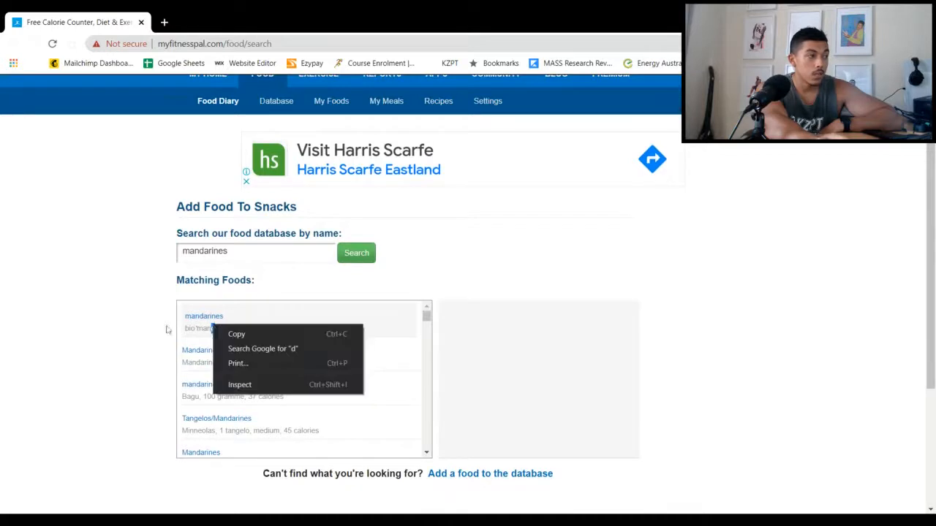
left_click(150, 324)
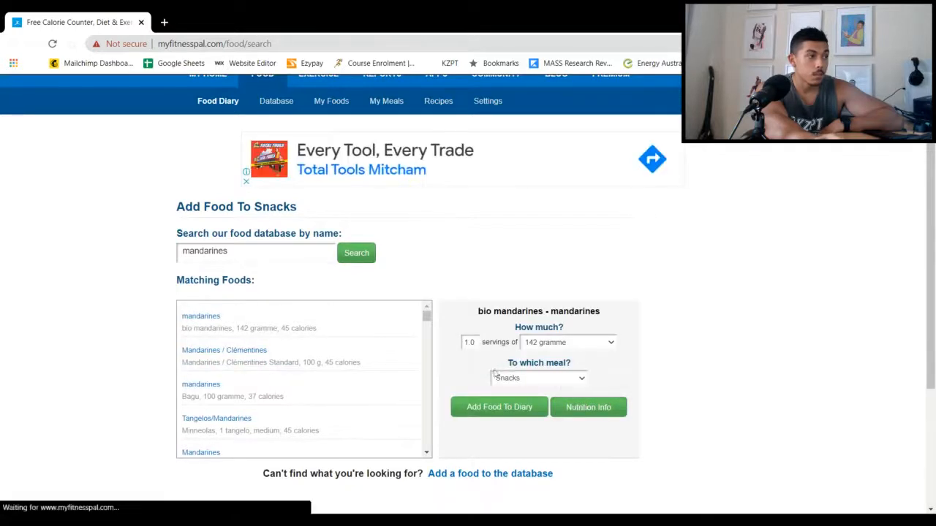
left_click(588, 414)
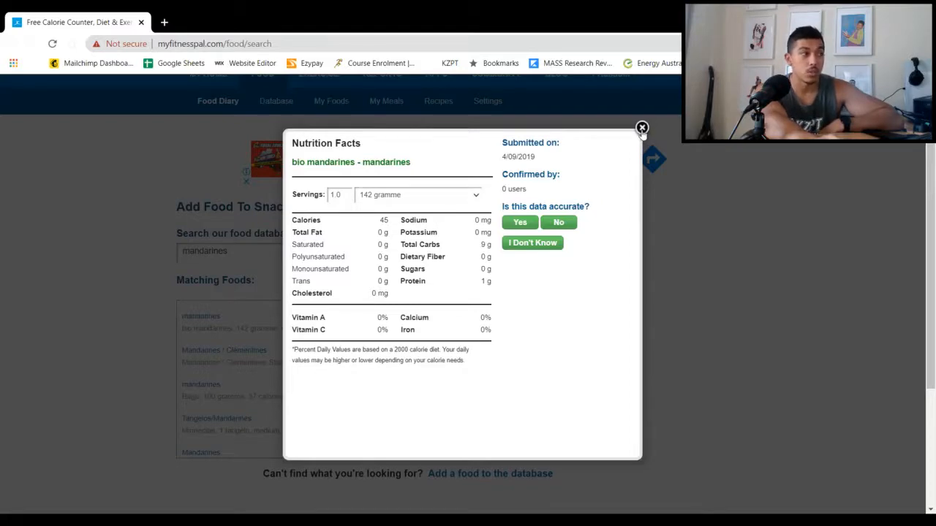
left_click(641, 129)
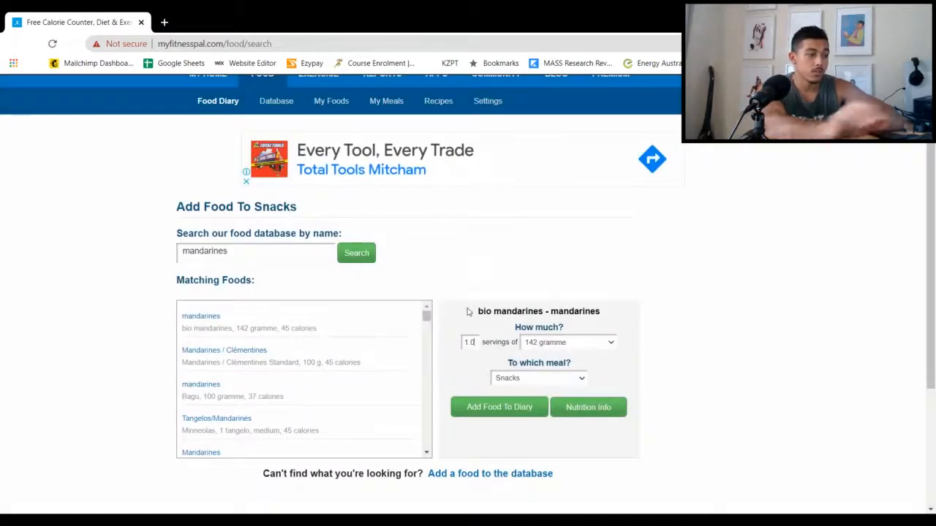
Set bio mandarines to 2 servings of 142 gramme and log it to snacks
key("BackSpace")
key("BackSpace")
key("BackSpace")
type("2")
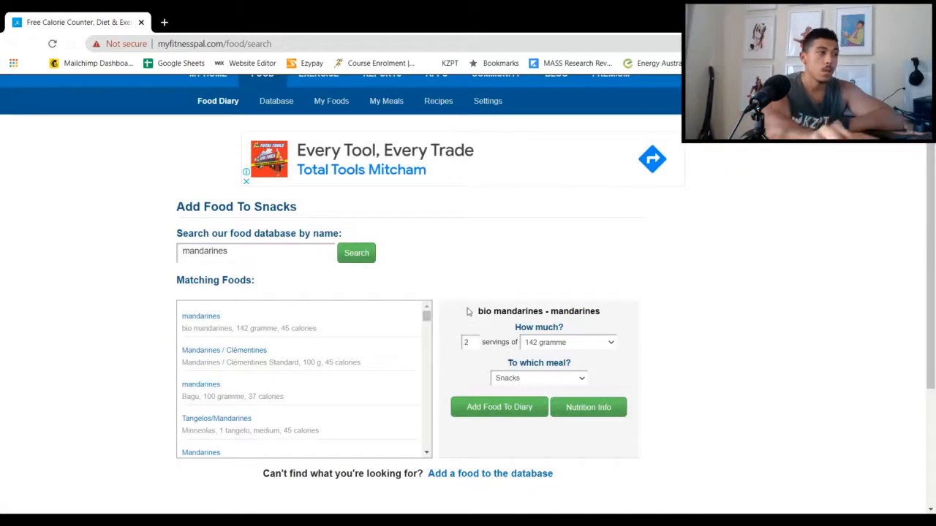
left_click(514, 411)
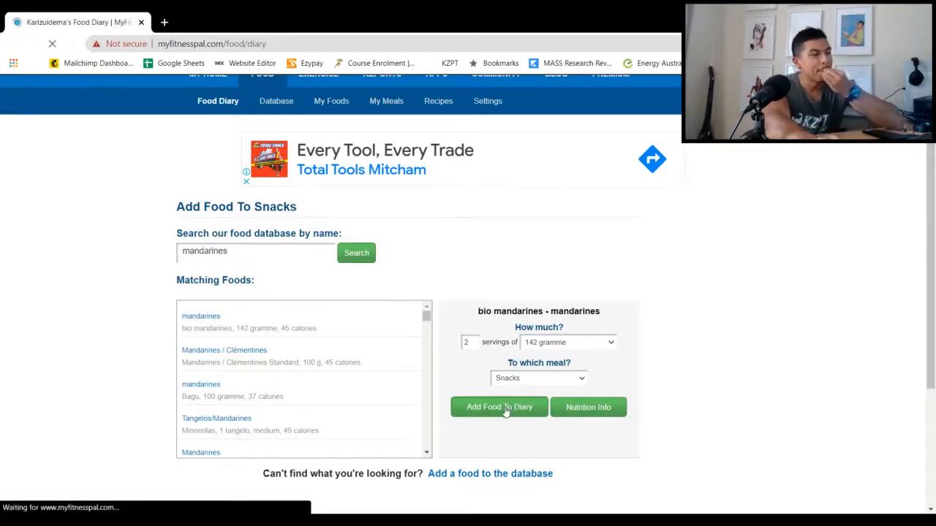
Start adding another food to snacks and search the database for "yo pro"
scroll(502, 410, "down", 3)
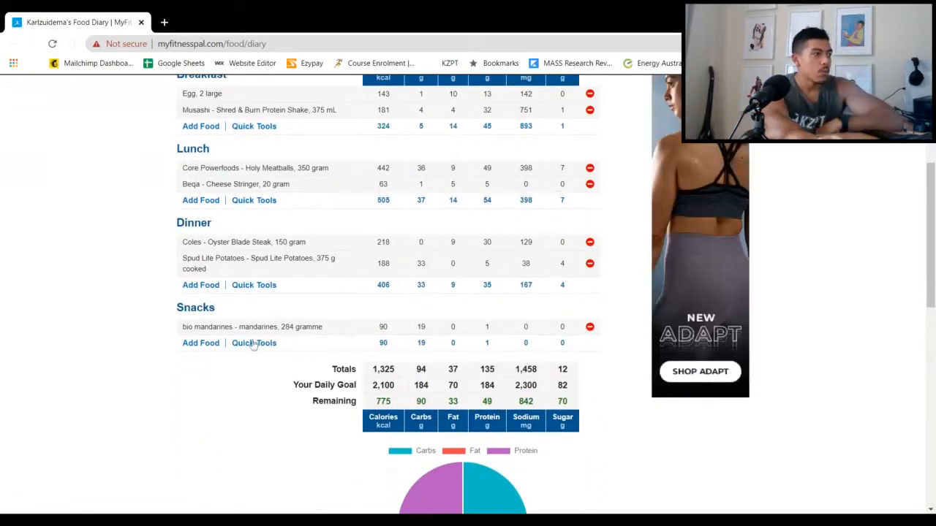
left_click(194, 346)
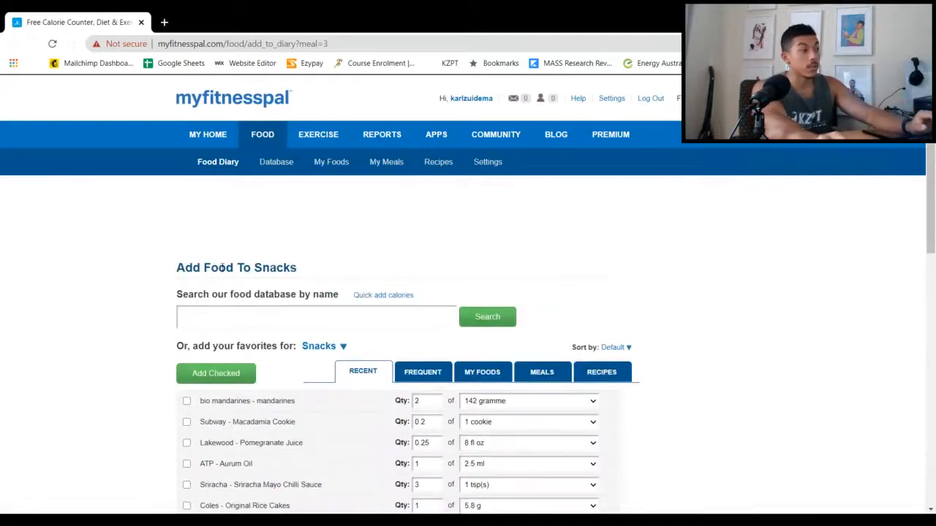
left_click(195, 323)
type("yo")
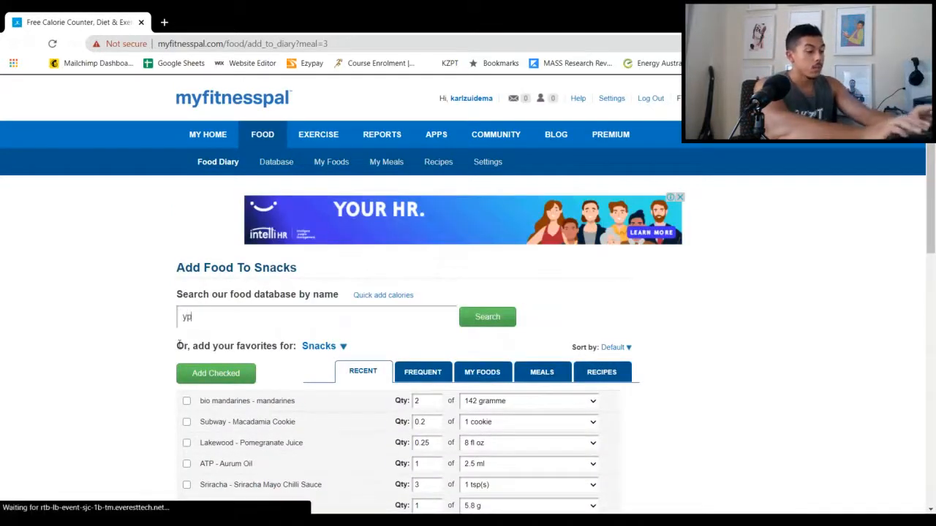
type(" pro")
key("Return")
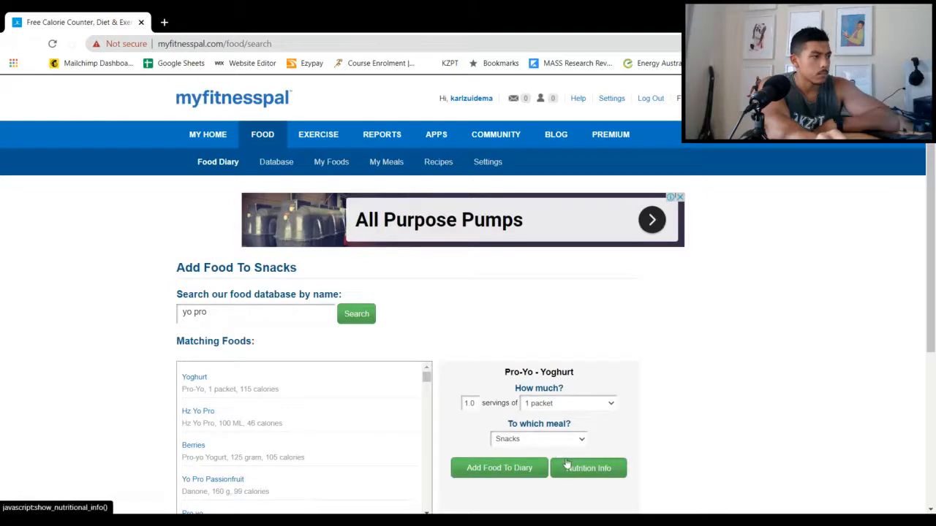
Check the nutrition facts of Pro-Yo Yoghurt and log 1 packet to snacks
left_click(567, 465)
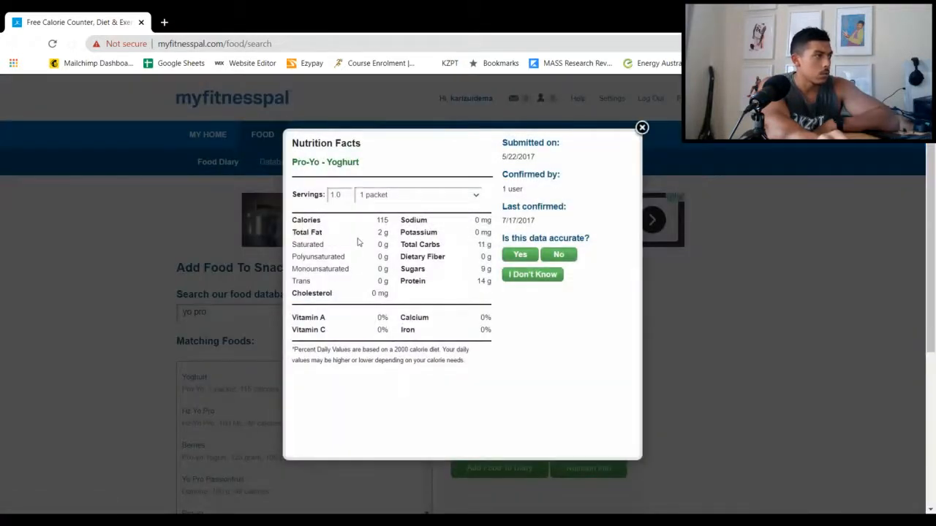
left_click(641, 127)
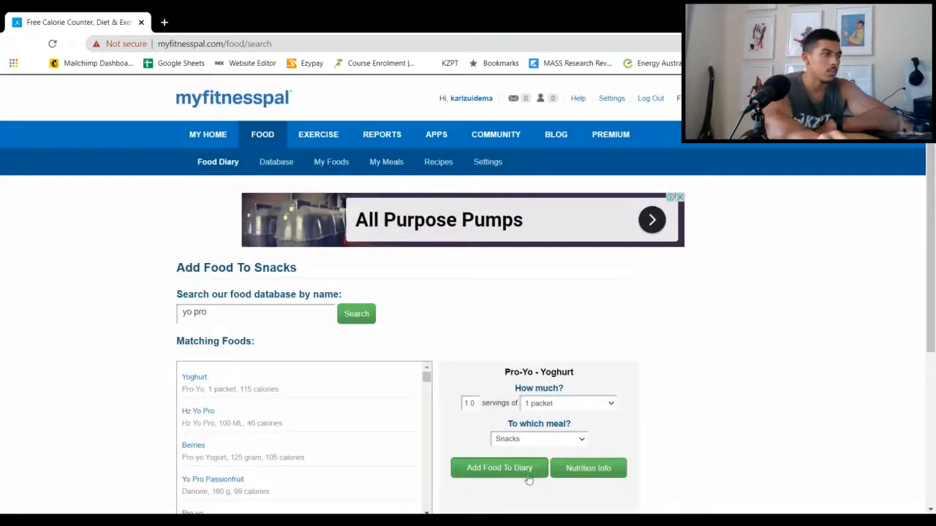
left_click(527, 475)
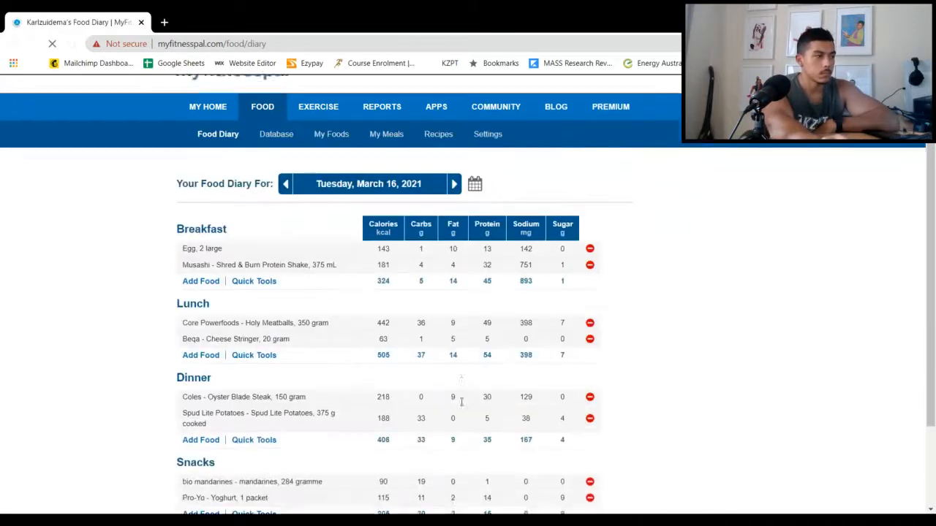
Start adding another food to breakfast and search the database for "olive oil spray"
scroll(461, 401, "down", 2)
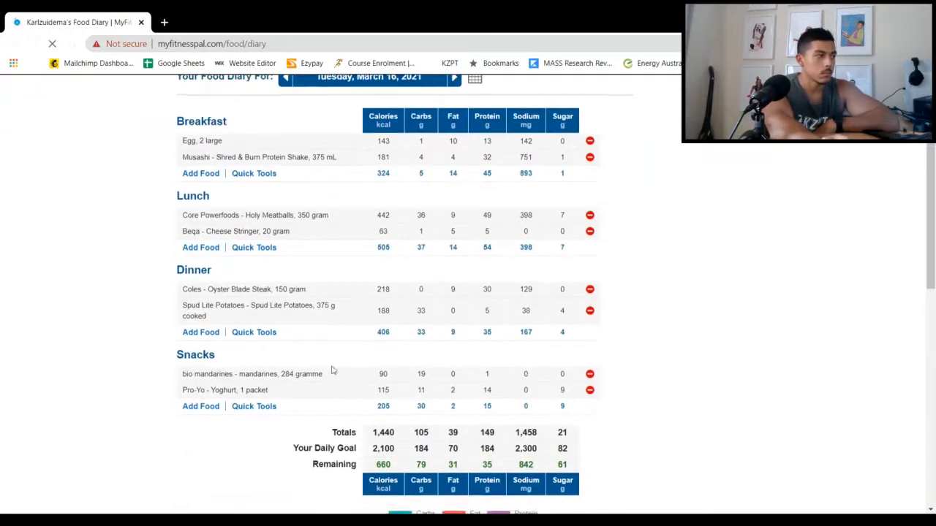
right_click(208, 341)
left_click(129, 329)
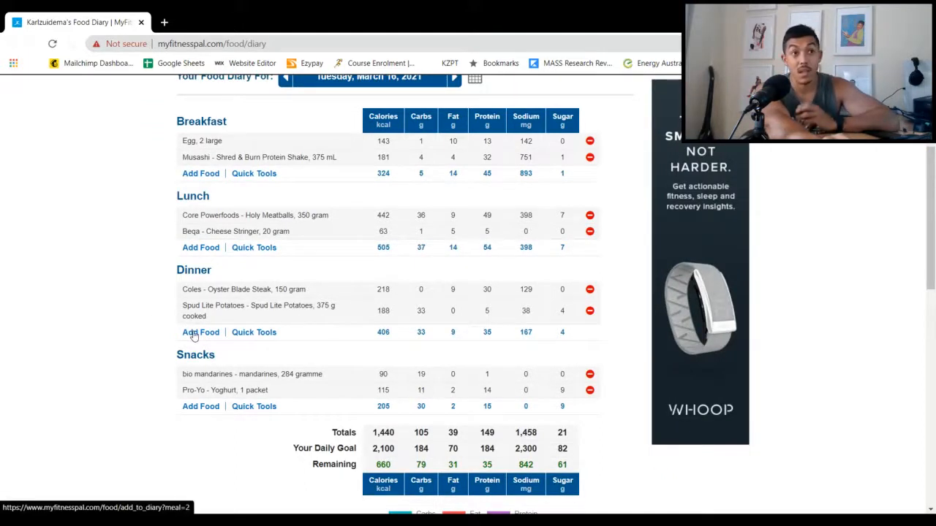
left_click(192, 173)
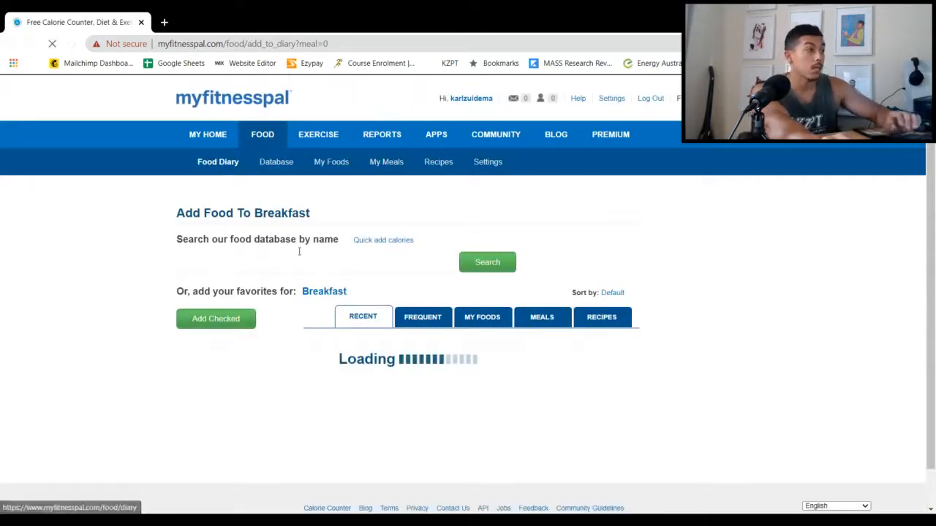
left_click(237, 320)
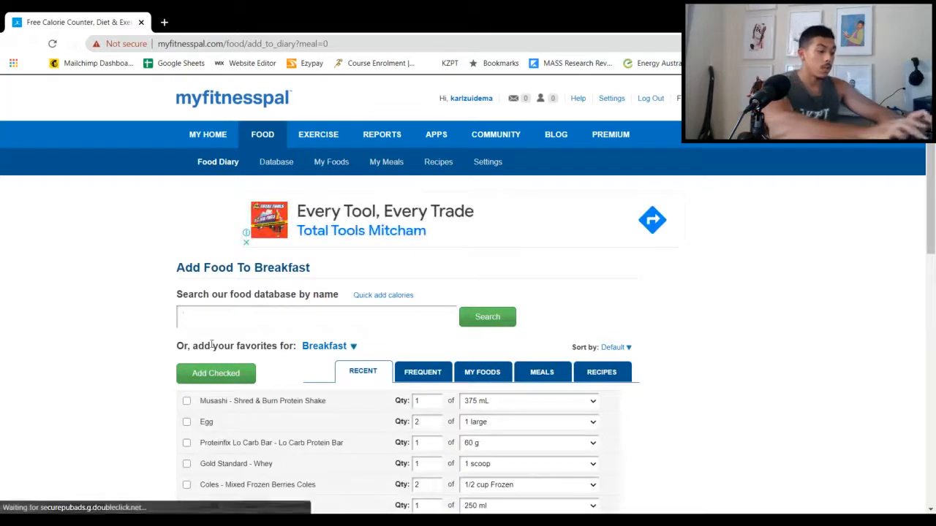
type("olive")
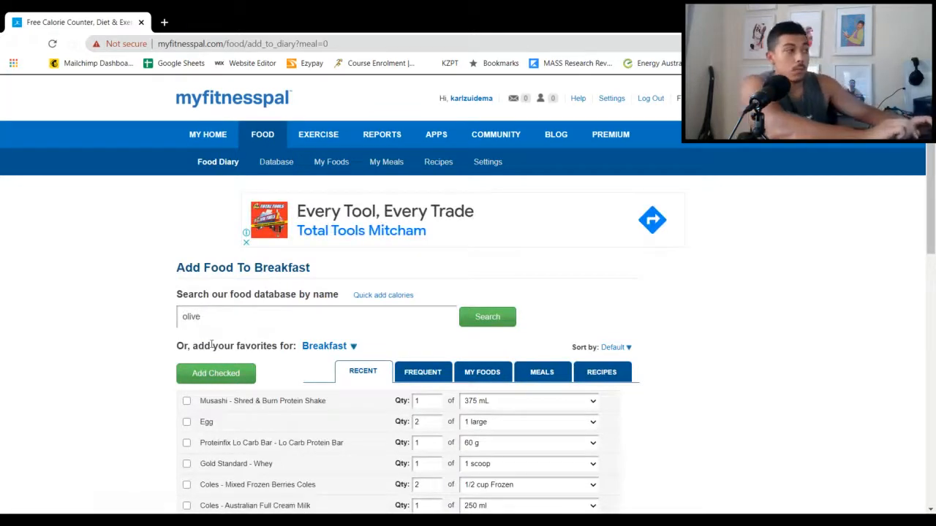
type(" p")
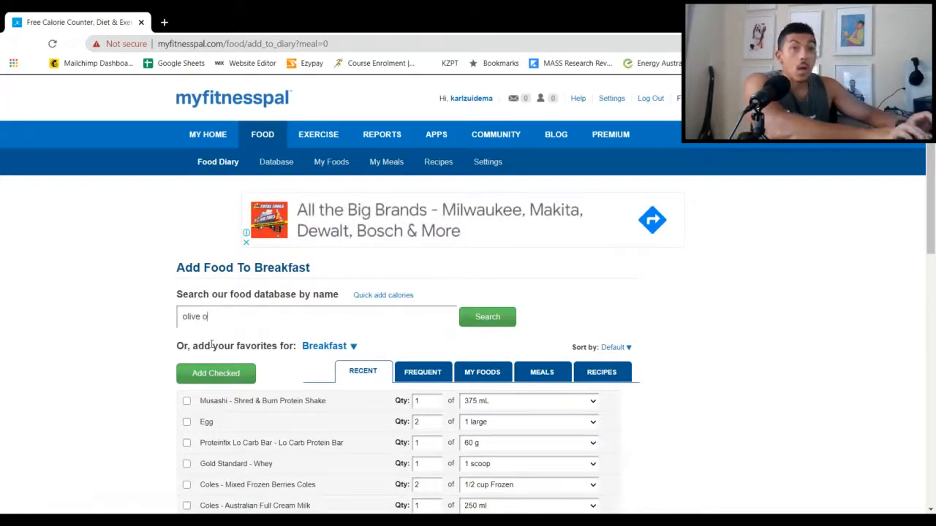
type("il spray")
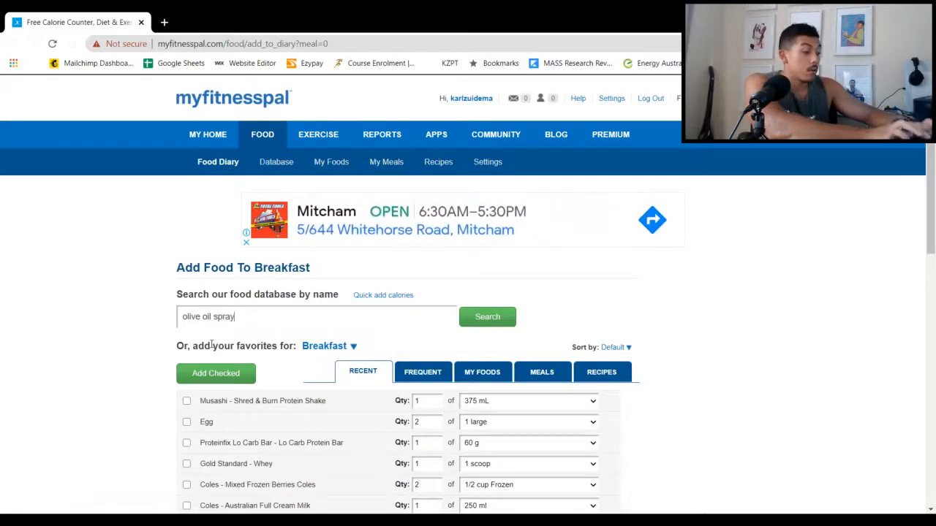
key("Return")
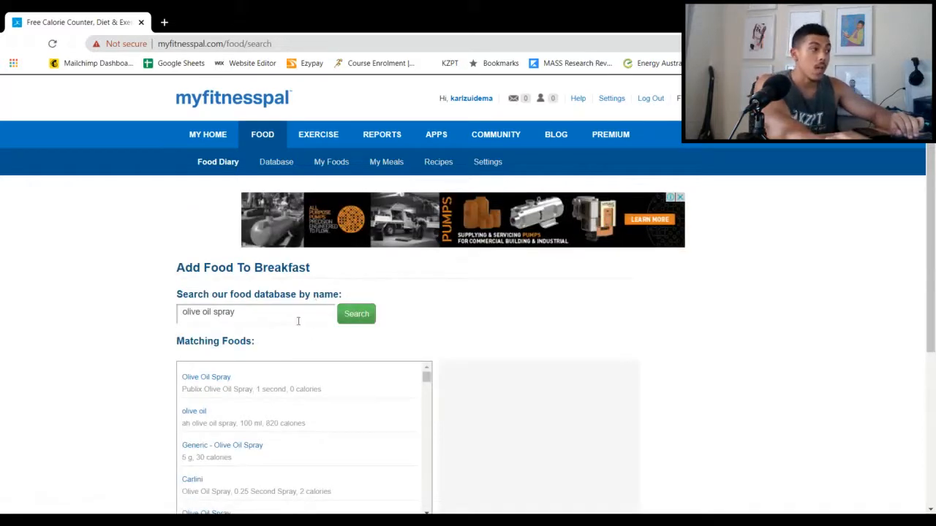
Check the nutrition facts of Generic - Olive Oil Spray and log 1 serving of 5 g to breakfast
scroll(288, 344, "down", 1)
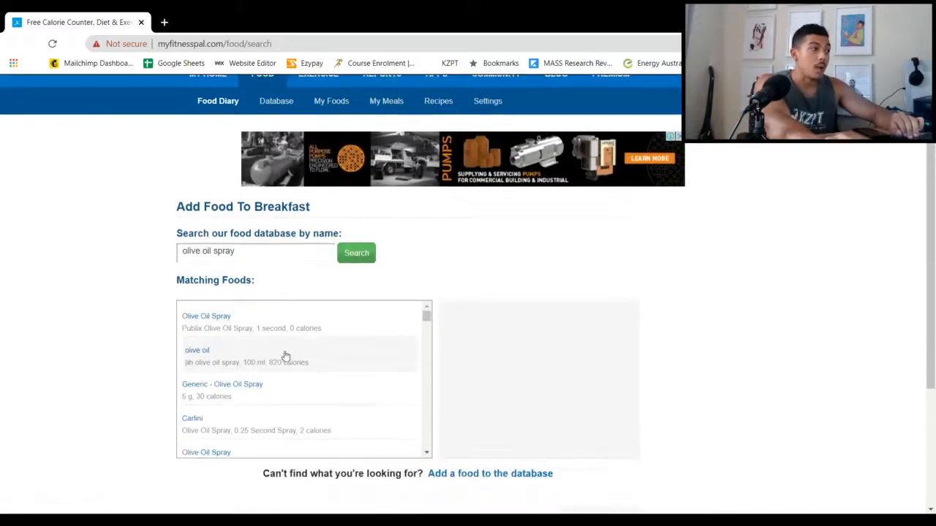
left_click(239, 393)
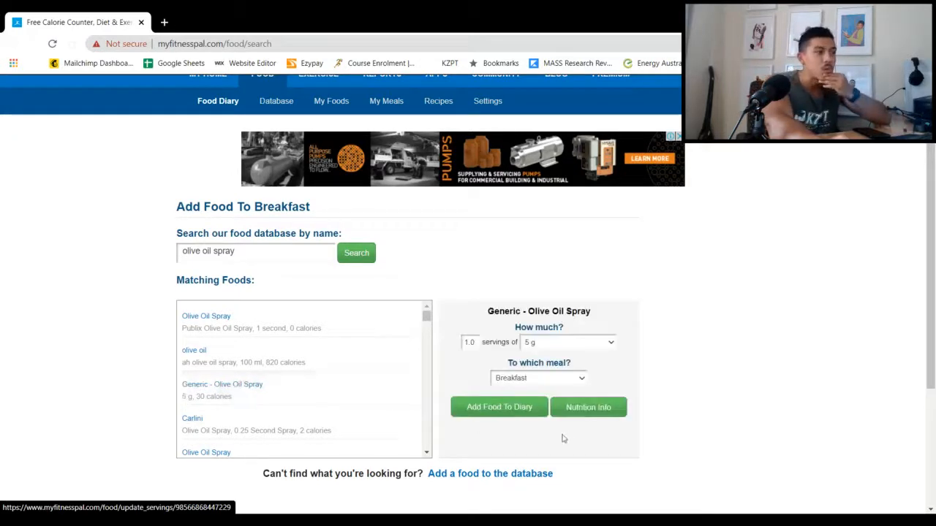
left_click(569, 407)
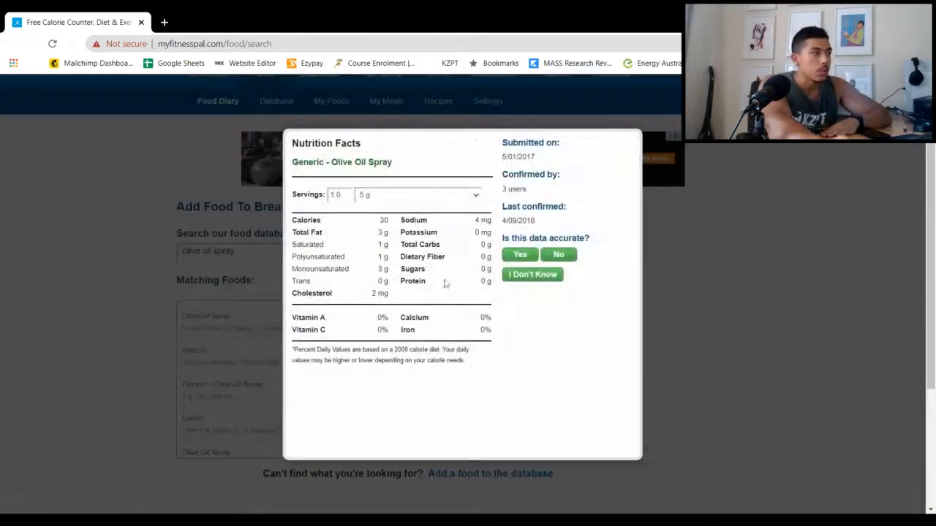
left_click(643, 127)
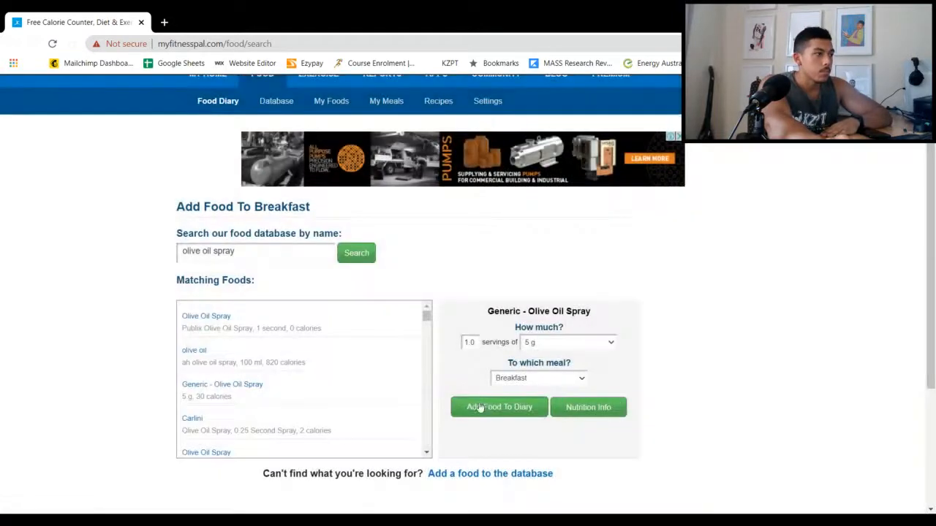
left_click(480, 408)
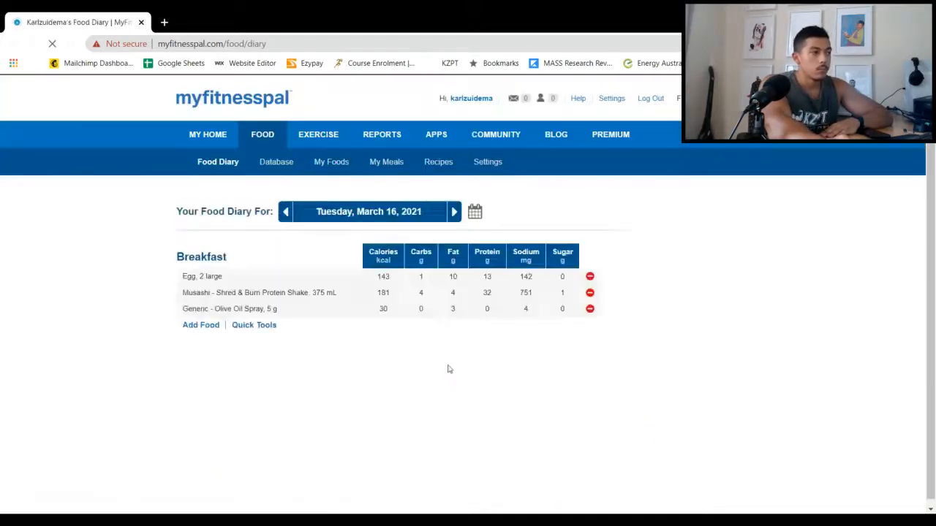
Start adding another food to dinner and search the database for "olive oil spray generic"
scroll(402, 328, "down", 2)
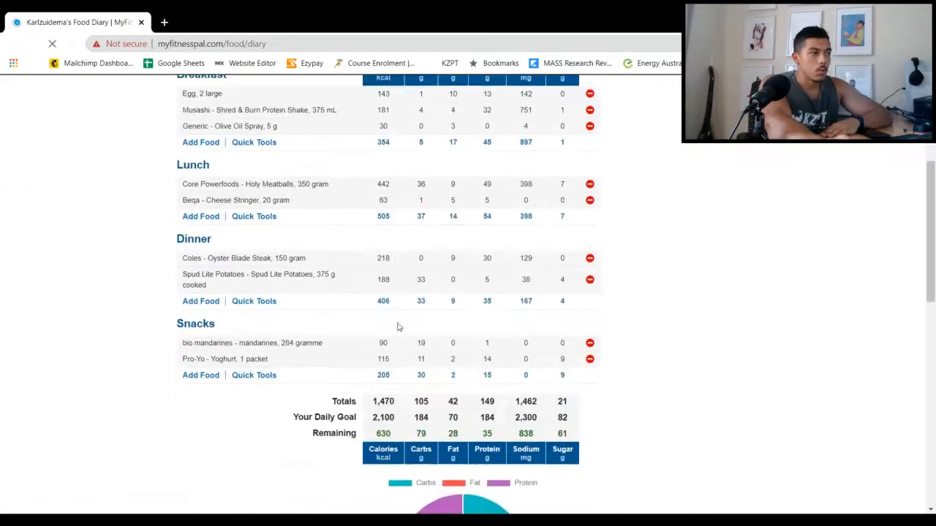
left_click(201, 303)
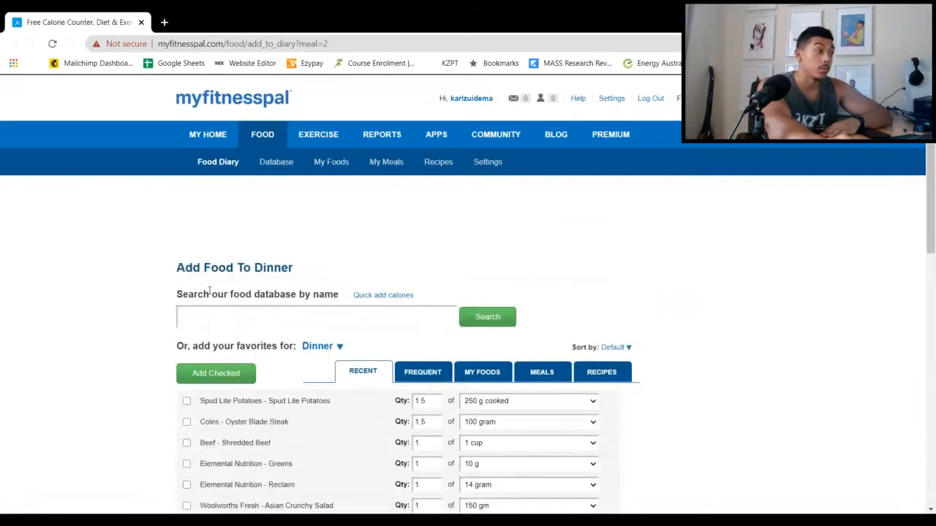
scroll(125, 344, "down", 2)
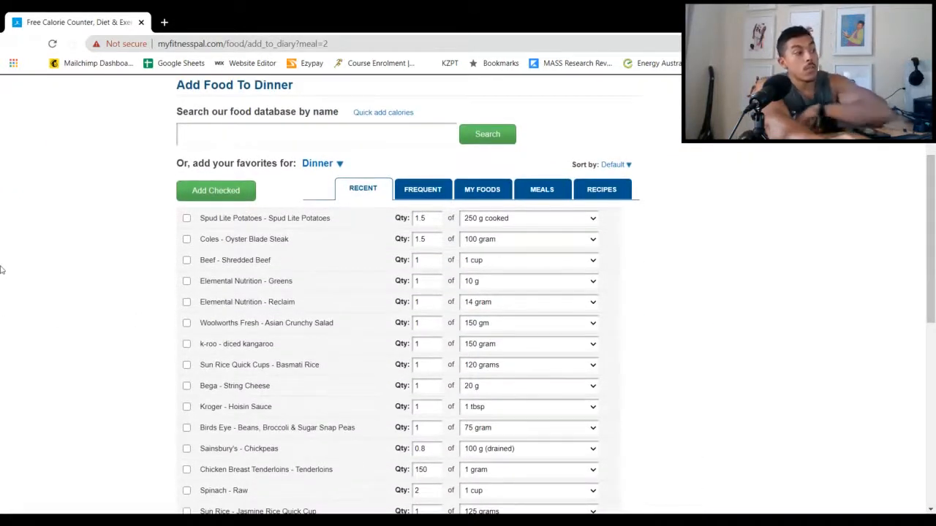
scroll(128, 338, "down", 1)
scroll(128, 338, "down", 2)
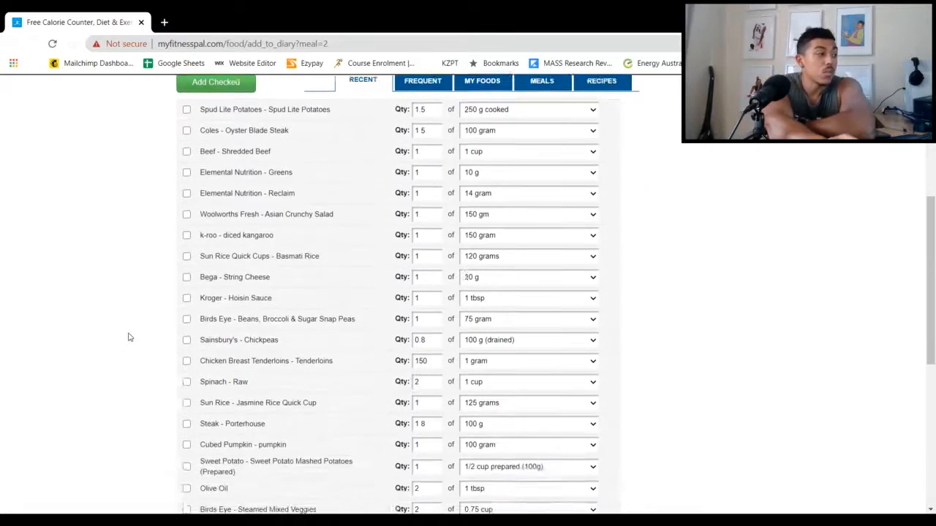
scroll(305, 363, "down", 3)
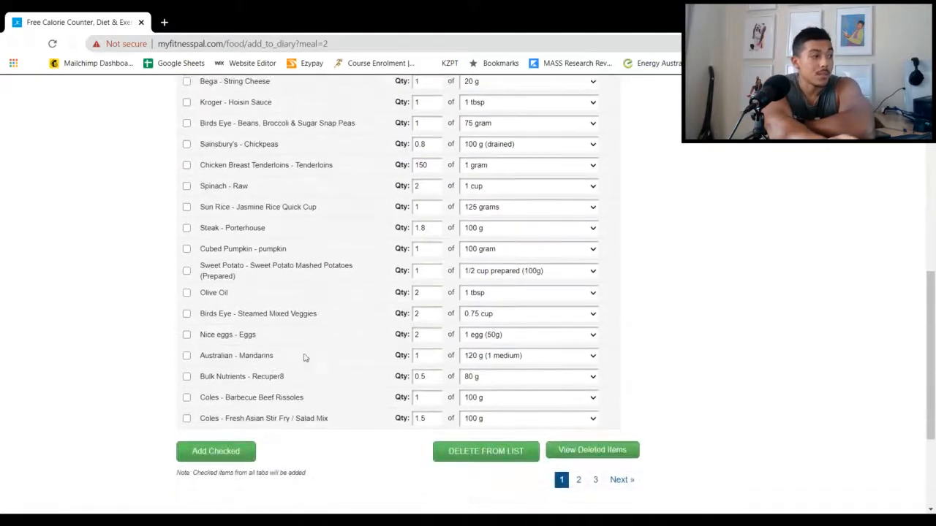
scroll(255, 386, "up", 5)
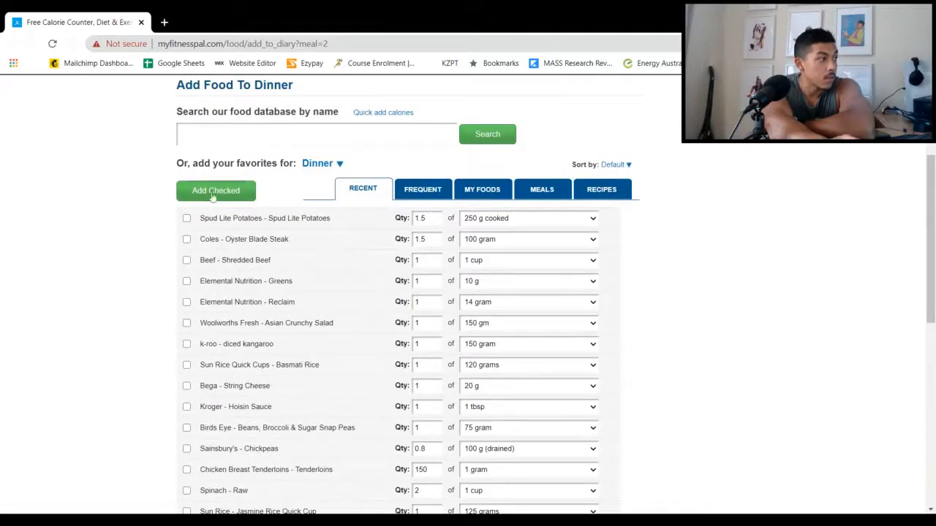
type("ol")
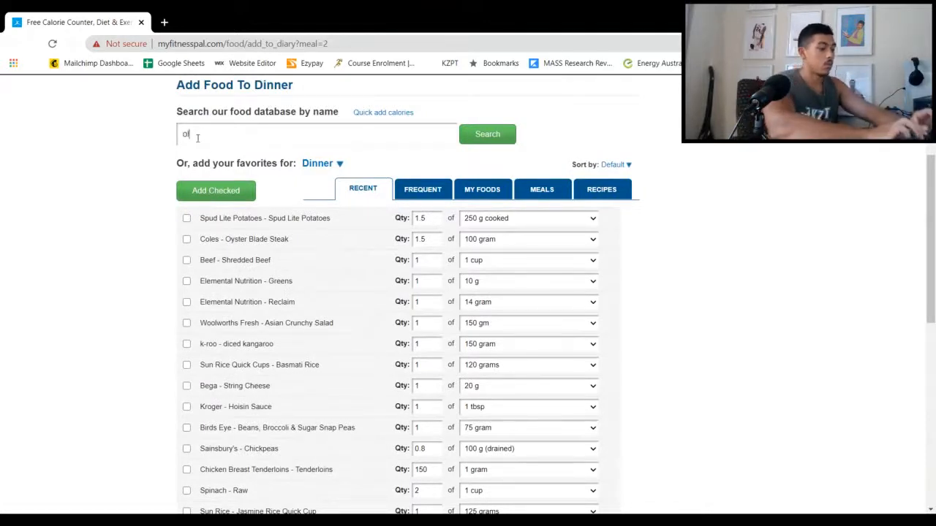
type("ive oil spray gen")
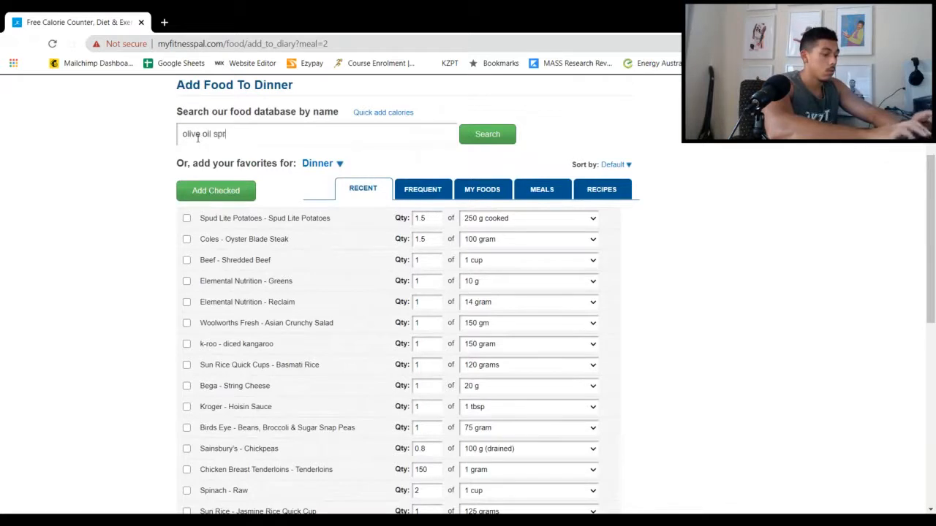
type("eric")
key("Return")
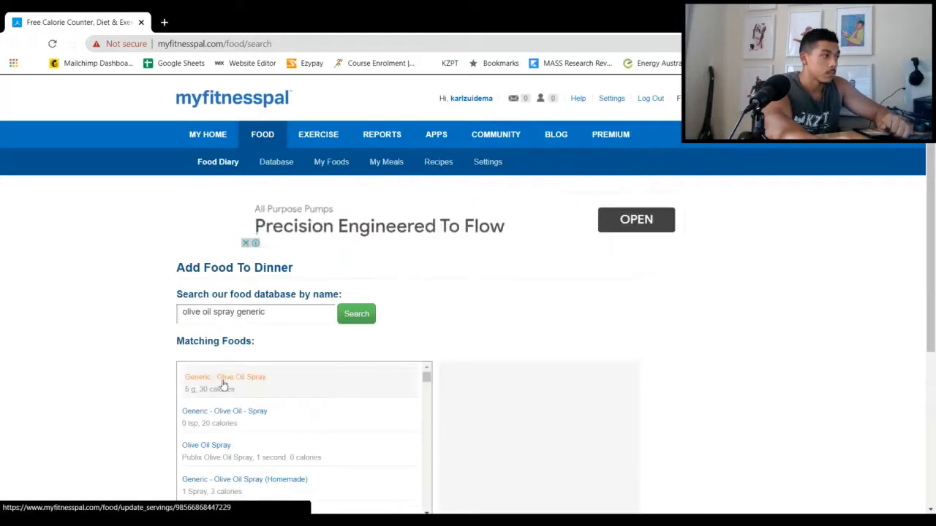
Set Generic - Olive Oil Spray to 2 servings of 5 g and log it to dinner
left_click(223, 379)
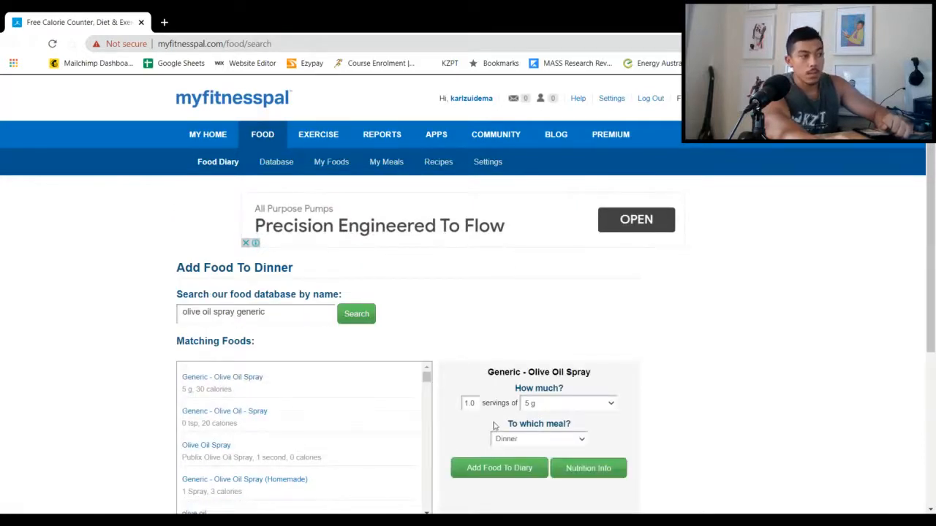
double_click(469, 404)
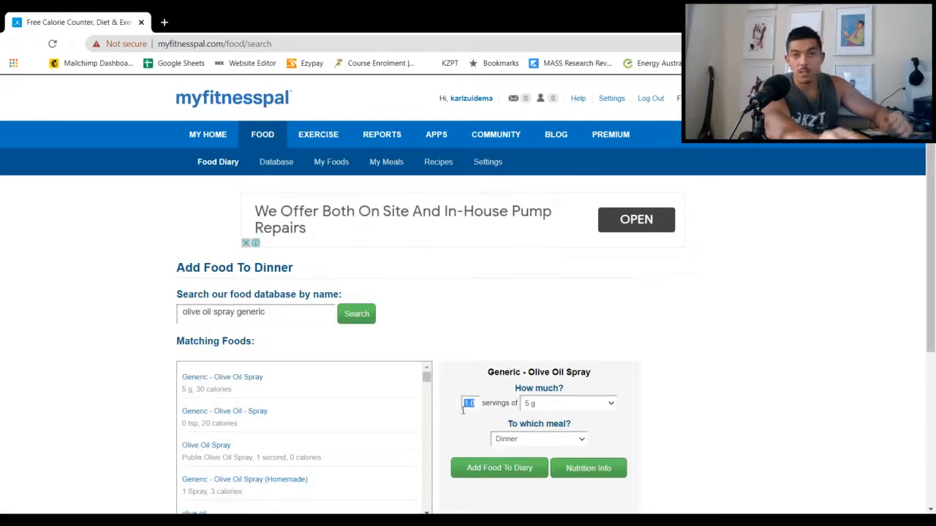
type("2")
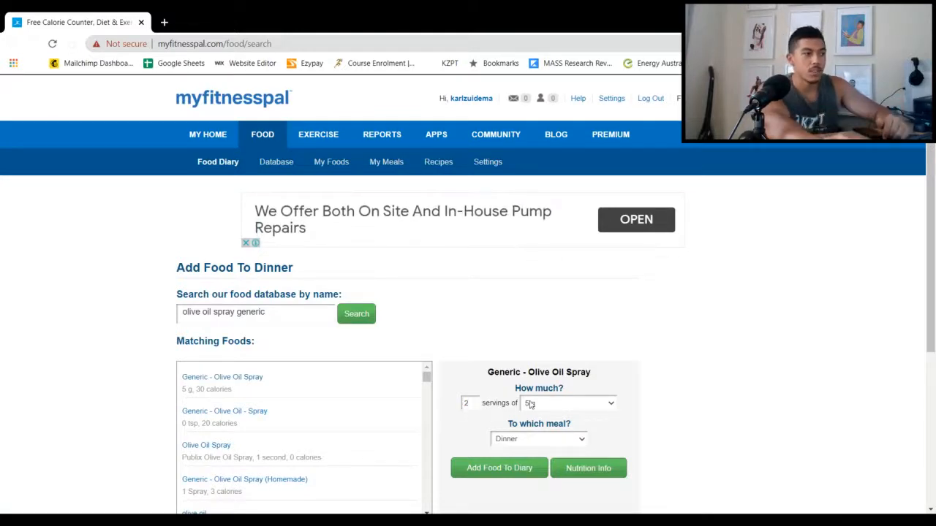
left_click(492, 467)
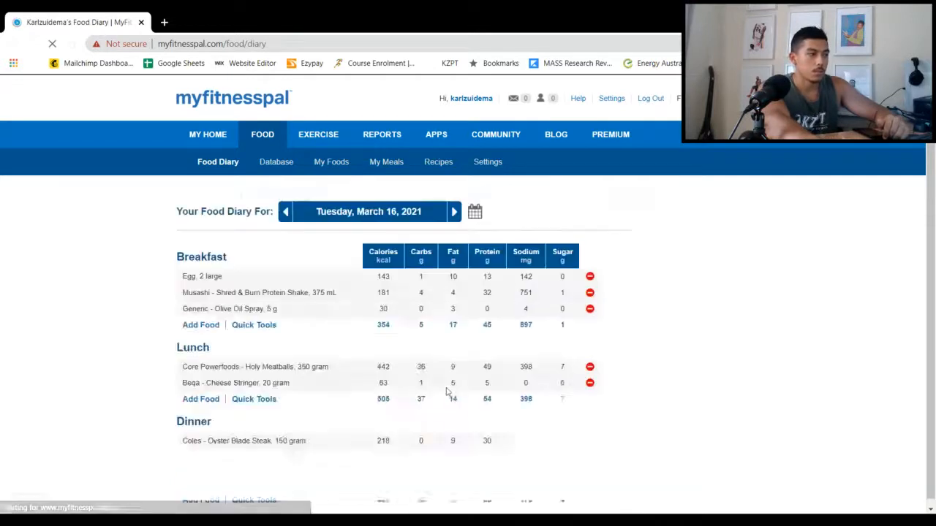
Start adding another food to snacks and search the database for "musashi shred and burn chocolate"
scroll(443, 390, "down", 2)
scroll(442, 390, "down", 1)
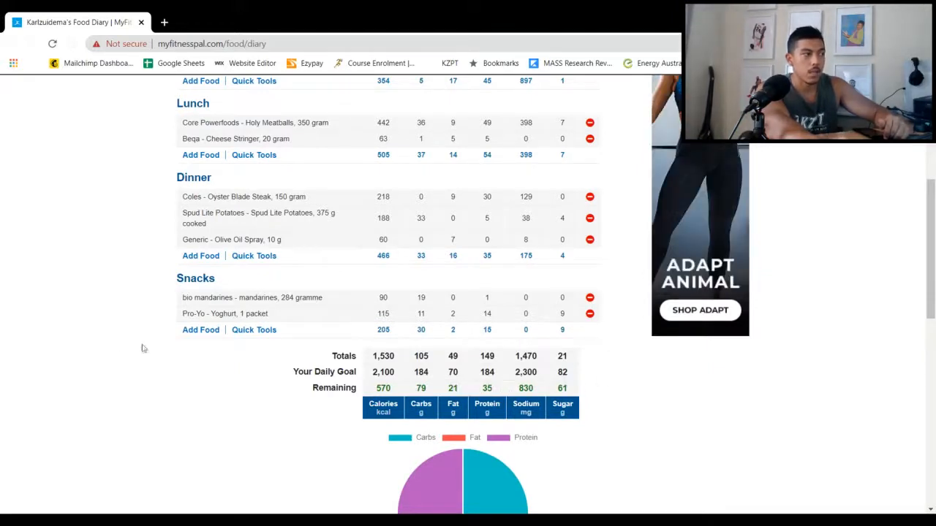
scroll(132, 351, "up", 1)
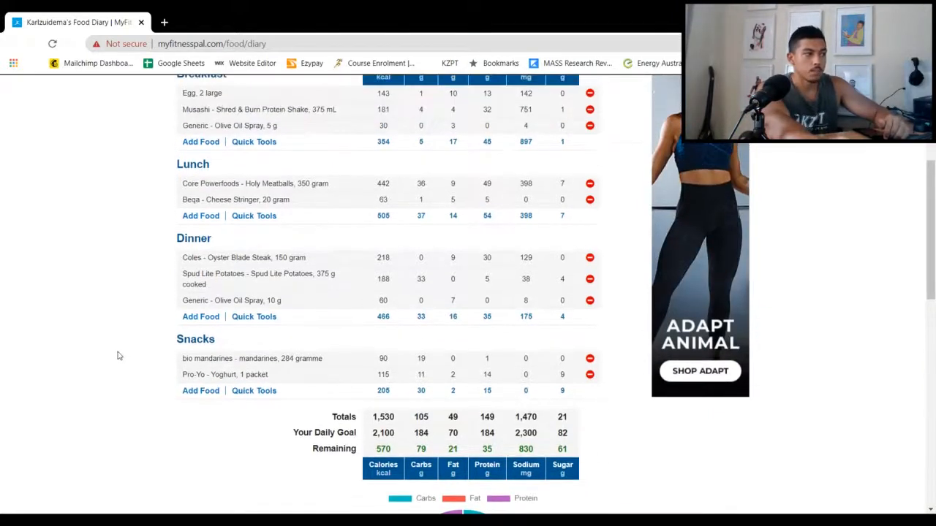
left_click(208, 392)
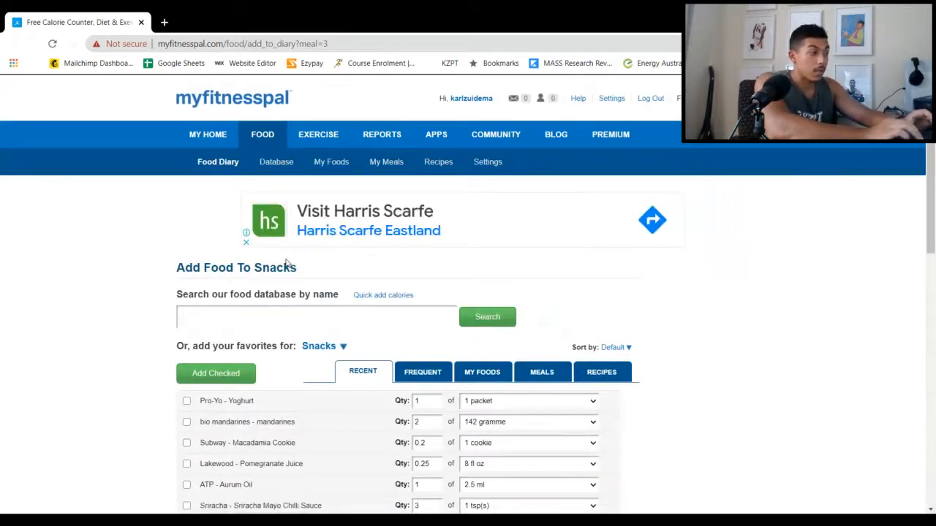
type("mus")
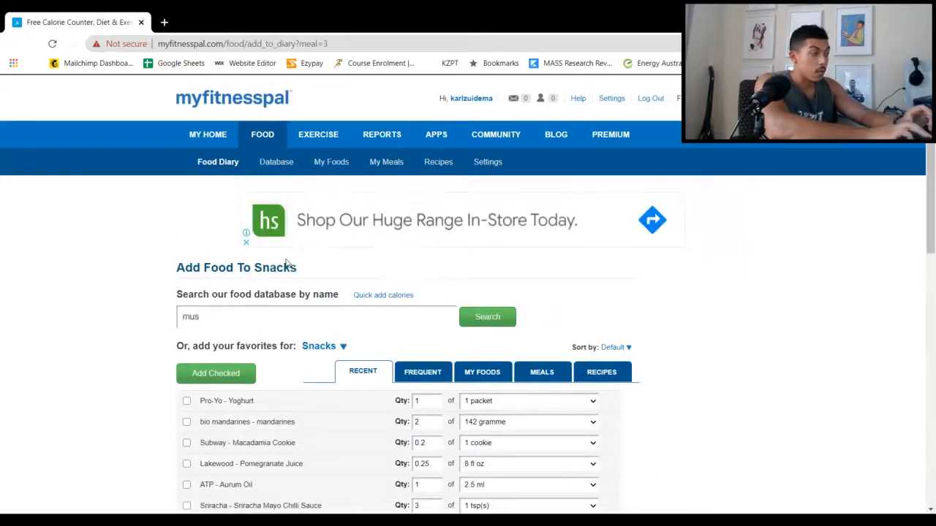
type("ashi shrea")
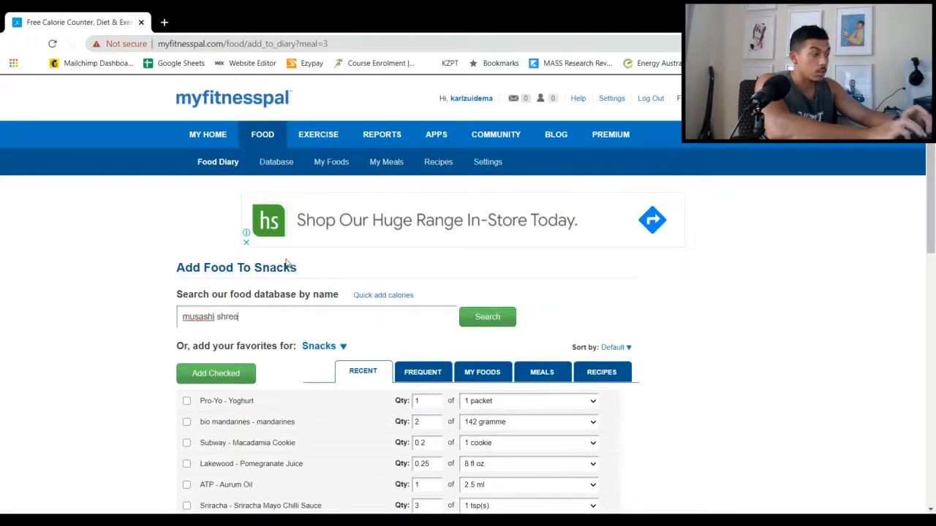
key("BackSpace")
type("d and burn")
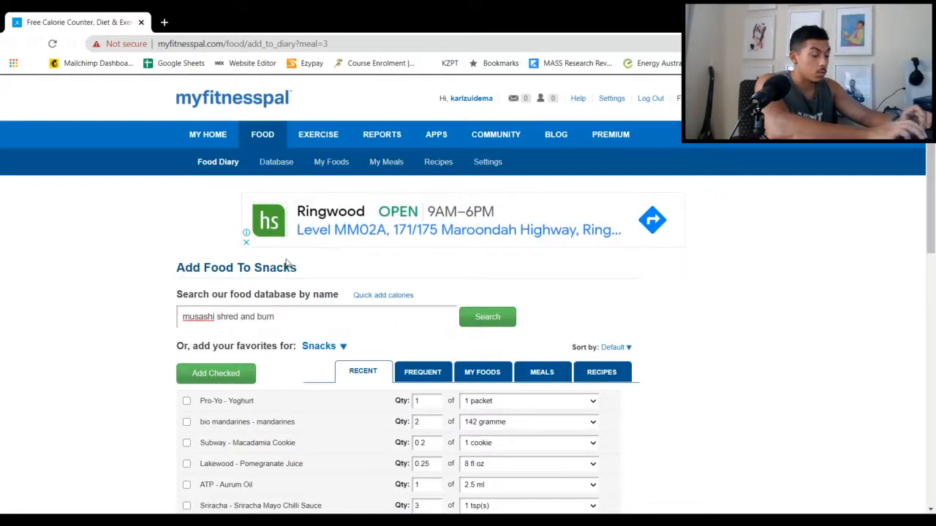
type(" chocolate")
key("Return")
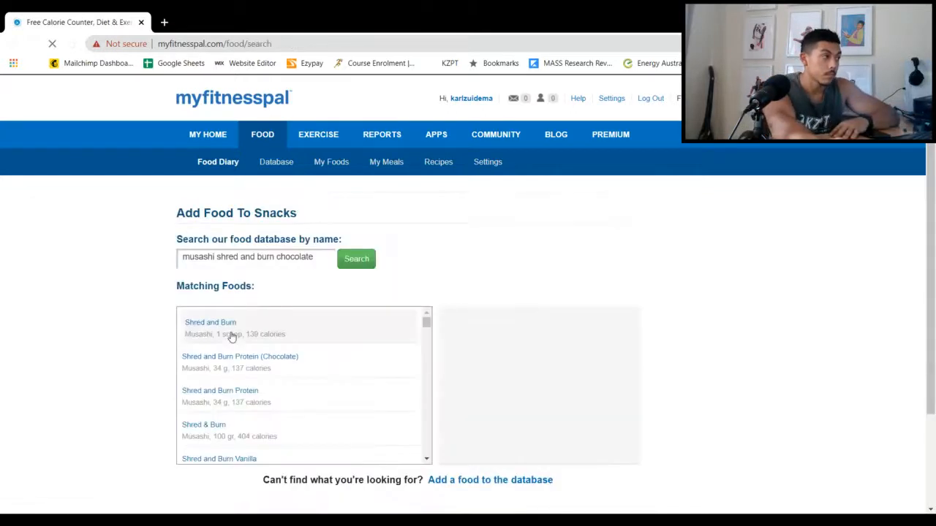
Find Musashi Shred & Burn Protein Shake Chocolate among the matching foods and log 1 serving of 375 ml to snacks
scroll(219, 339, "down", 1)
scroll(187, 347, "up", 1)
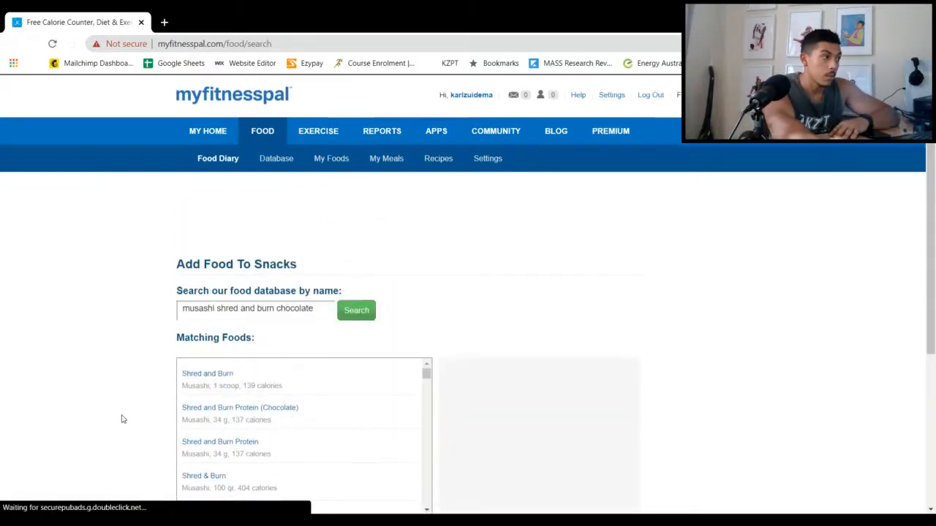
scroll(123, 419, "down", 1)
scroll(186, 403, "down", 1)
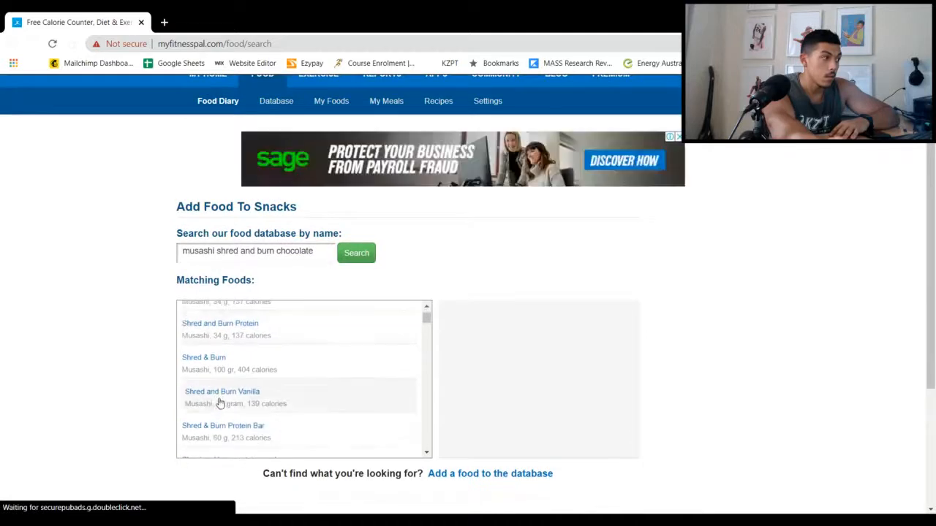
scroll(221, 403, "down", 4)
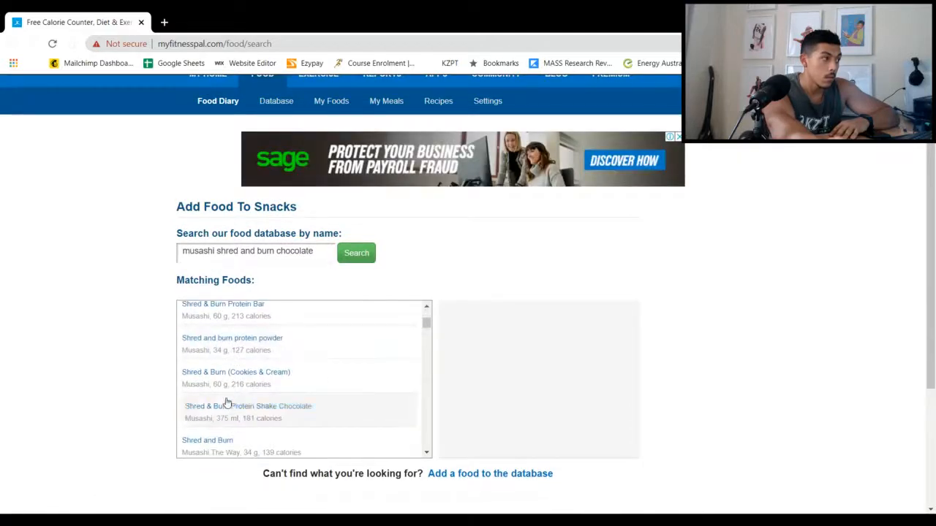
right_click(217, 409)
left_click(202, 415)
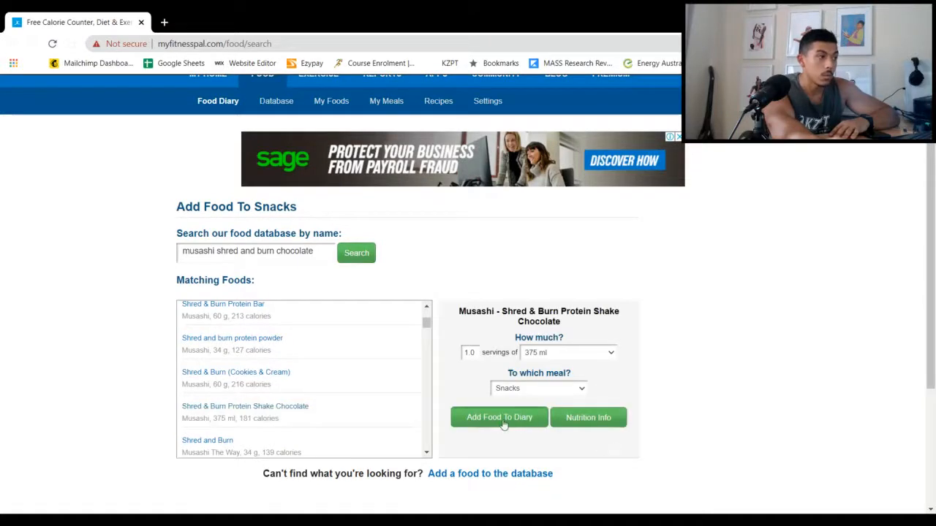
left_click(503, 425)
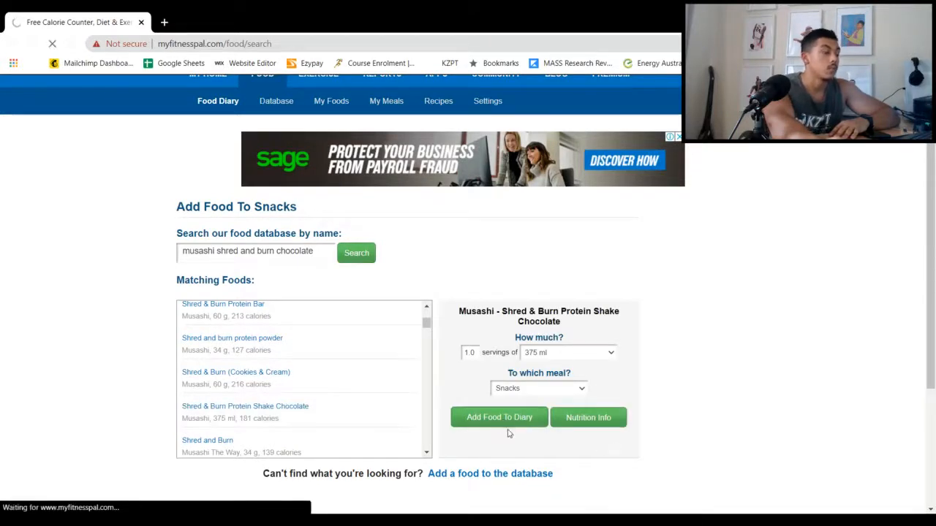
Start adding another food to snacks and search the database for "quest bar caramel chunk"
scroll(468, 388, "down", 3)
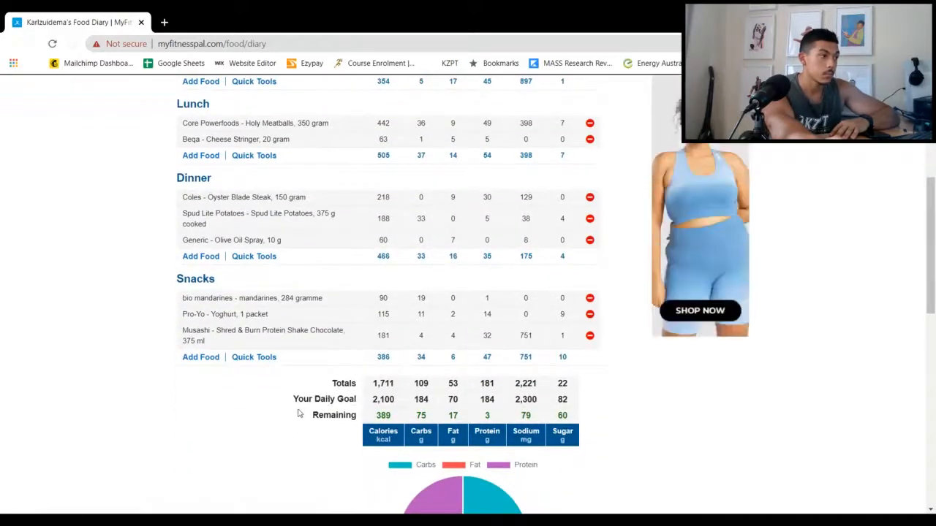
left_click(202, 358)
right_click(202, 359)
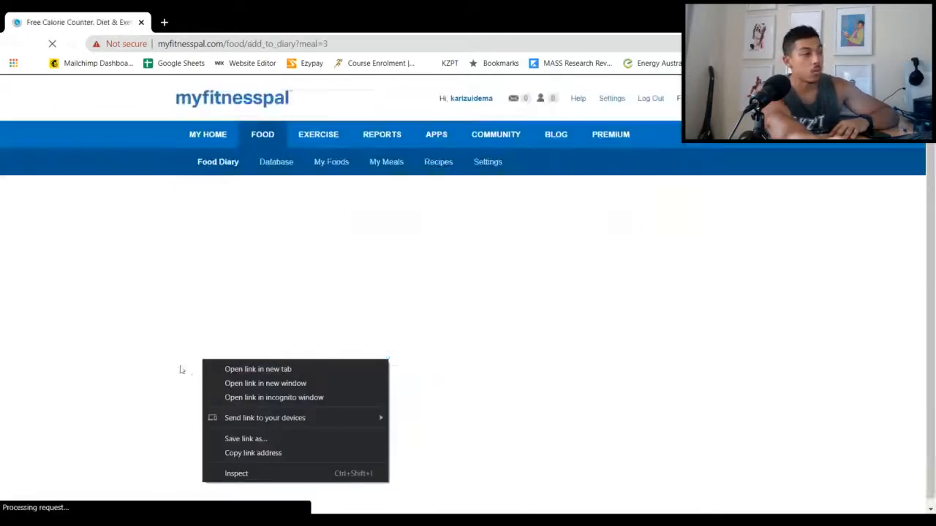
left_click(230, 268)
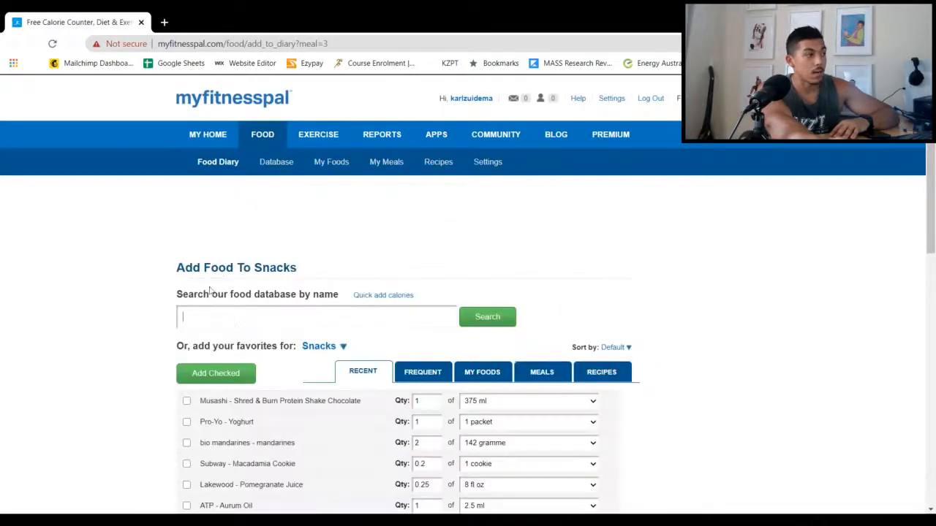
type("que")
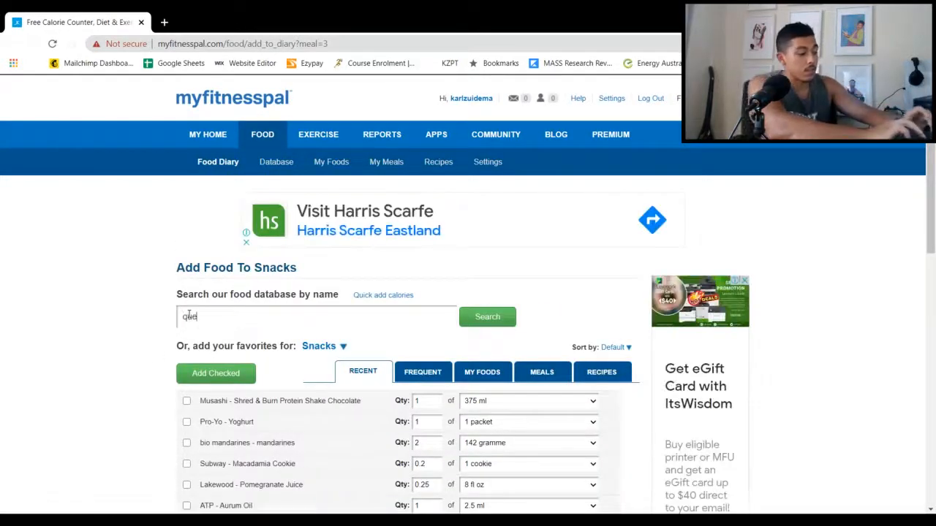
type("st bar c")
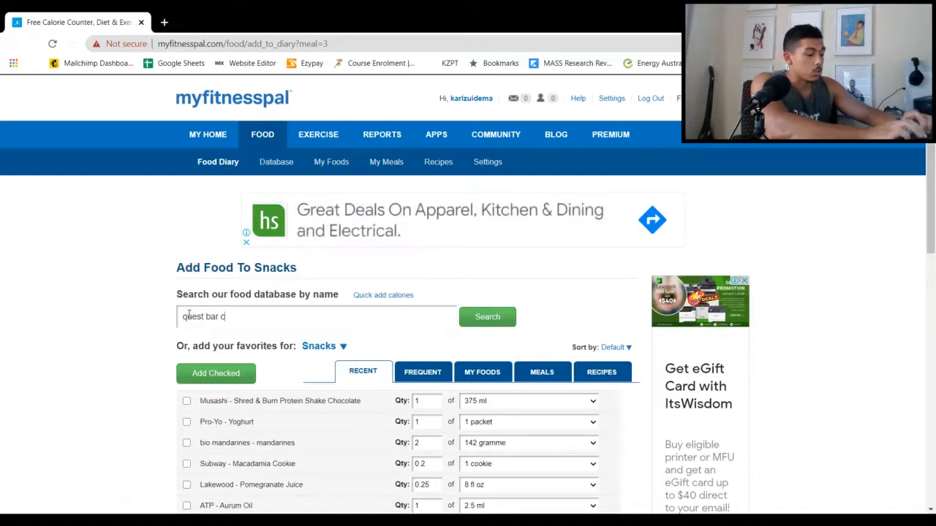
type("arm")
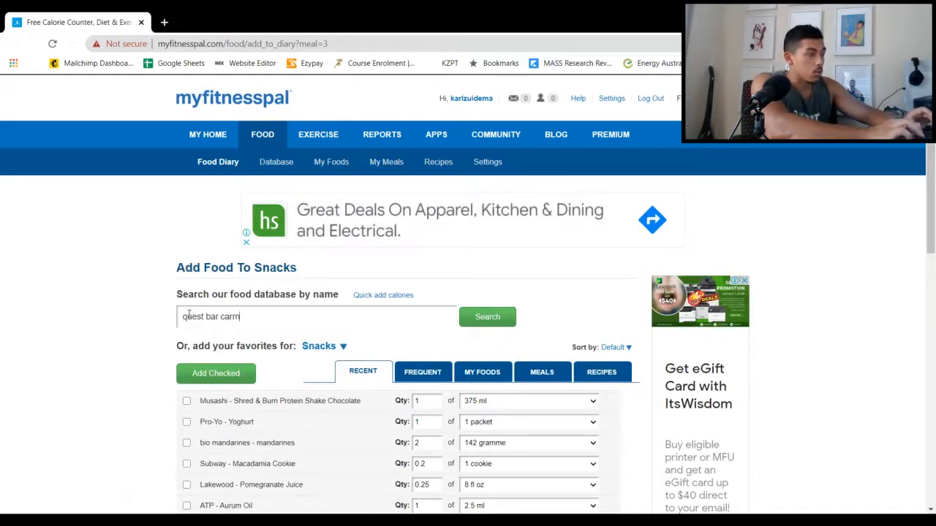
key("BackSpace")
type("amel che")
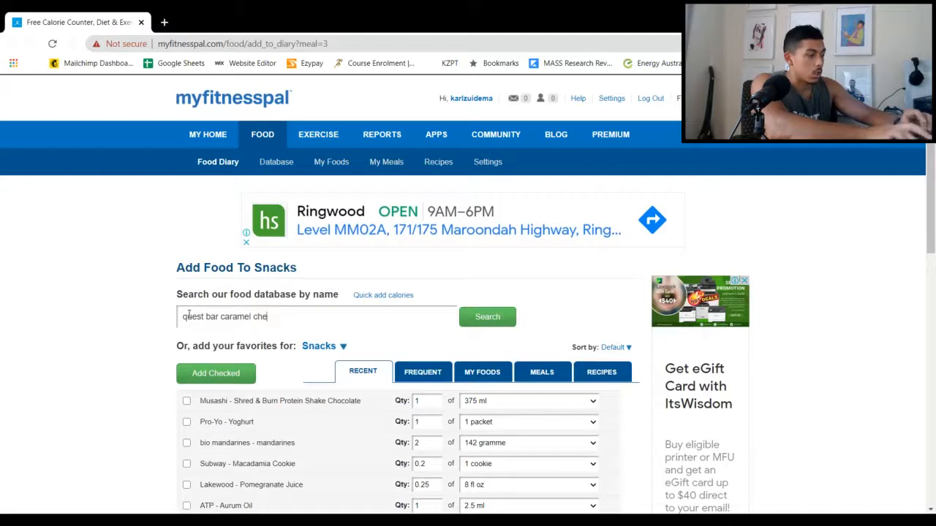
key("BackSpace")
type("unk")
key("Return")
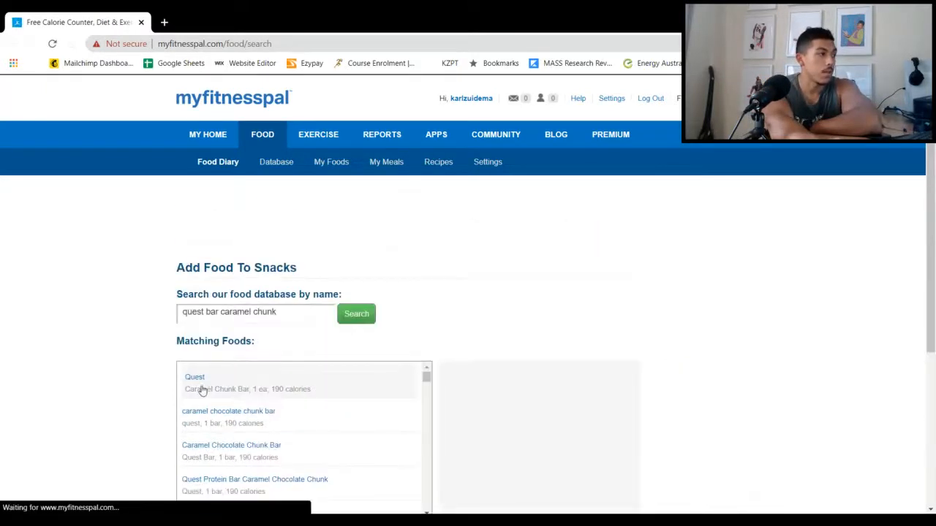
Choose the Quest Caramel Chunk Bar from the matching foods and log 1 serving of 1 ea to snacks
left_click(317, 397)
scroll(503, 428, "down", 1)
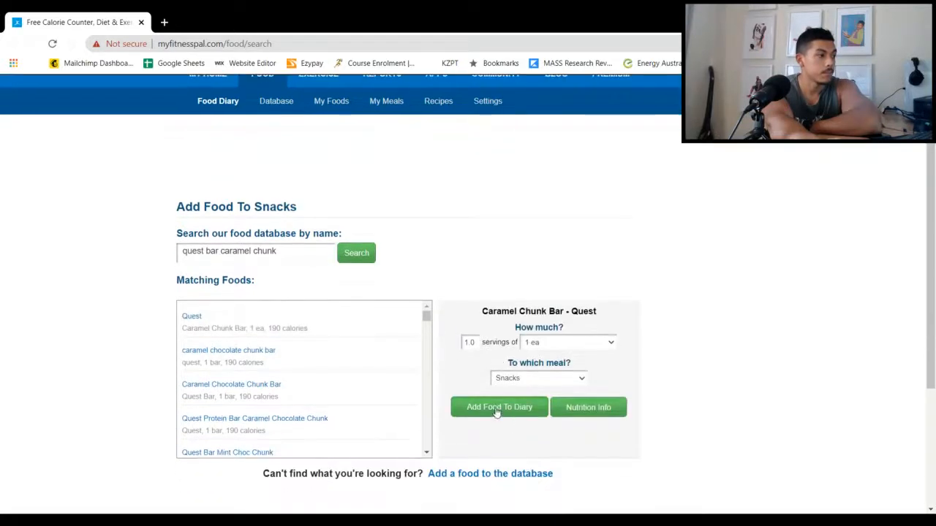
left_click(496, 411)
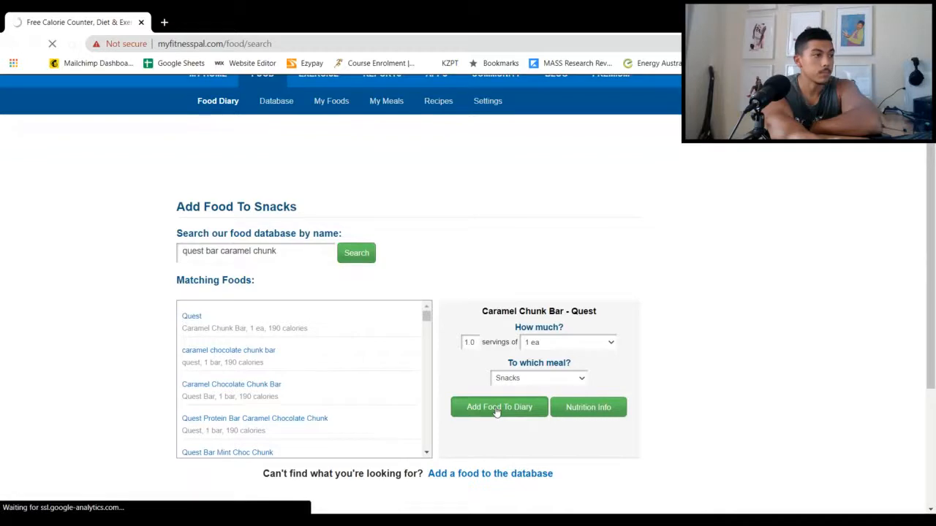
Review the day's logged meals, the snacks subtotals, and the calorie and macronutrient totals against the daily goals
scroll(229, 460, "down", 2)
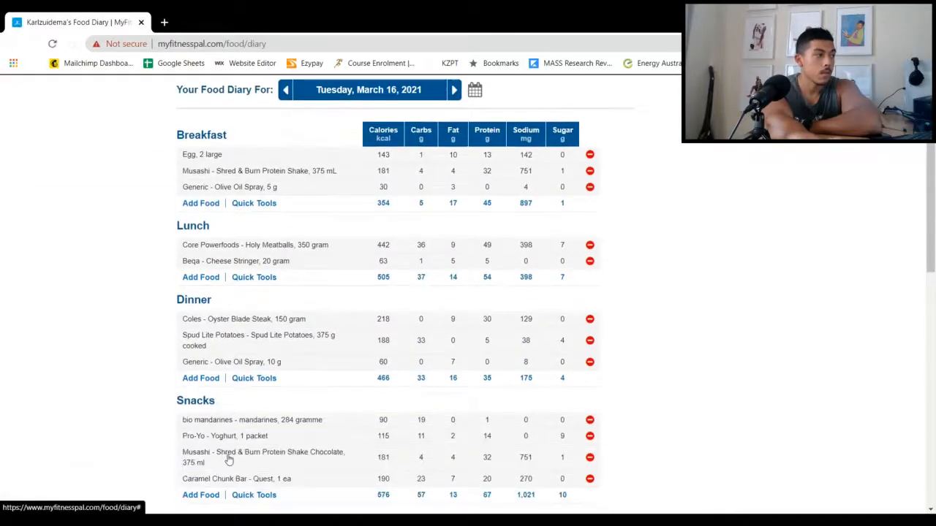
scroll(229, 459, "down", 3)
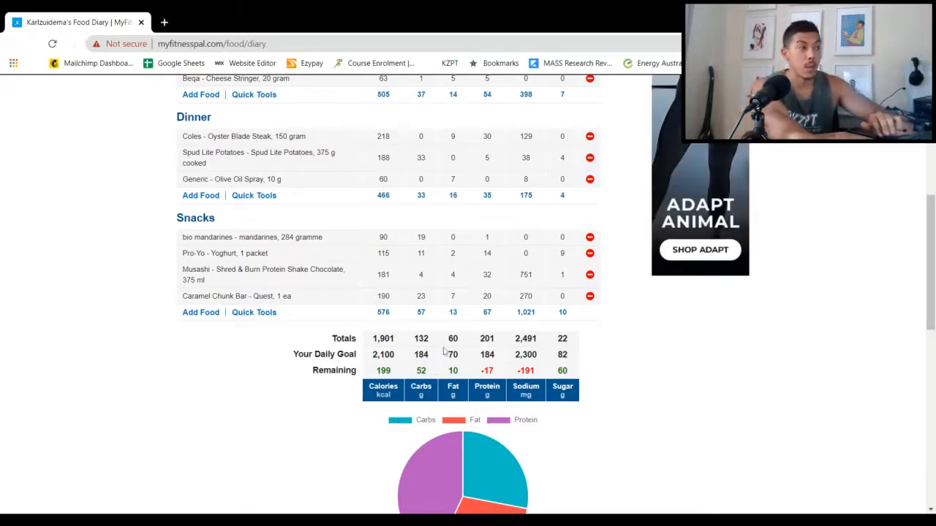
left_click_drag(549, 313, 377, 316)
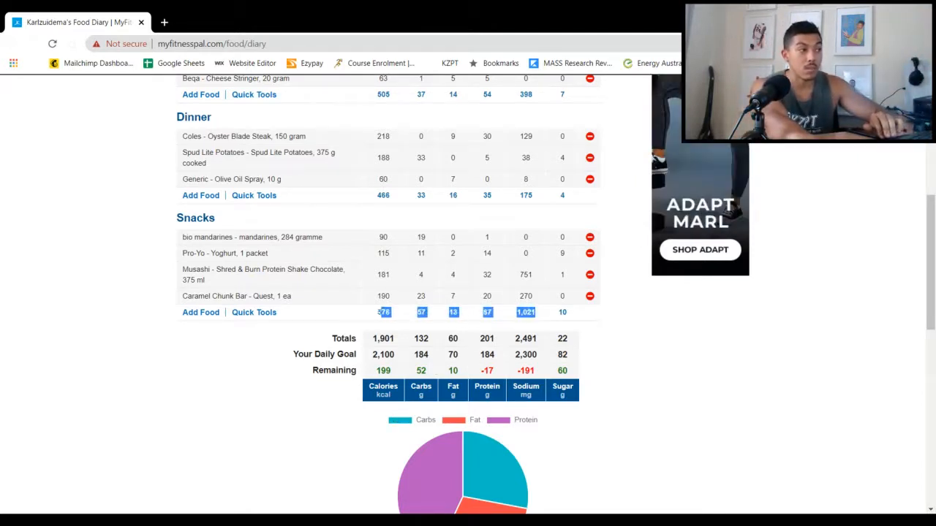
scroll(374, 314, "up", 2)
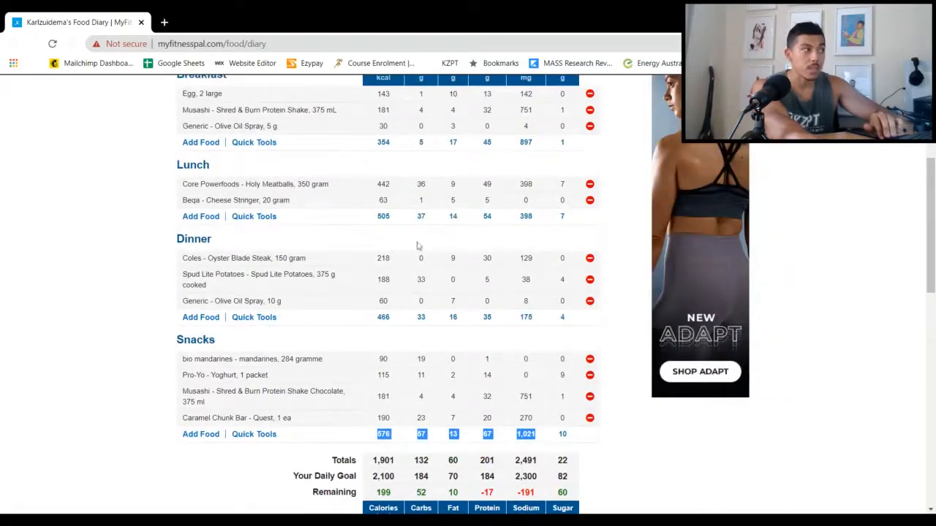
scroll(418, 214, "up", 1)
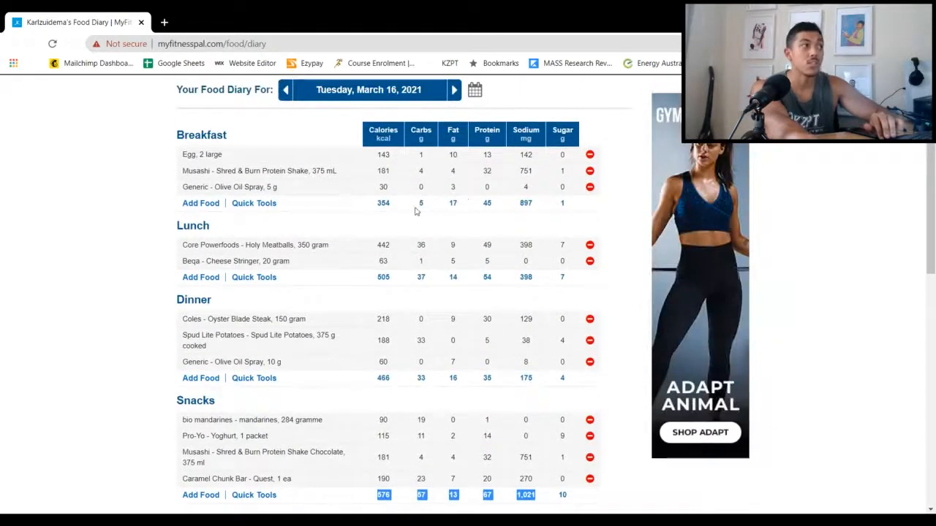
scroll(405, 217, "up", 1)
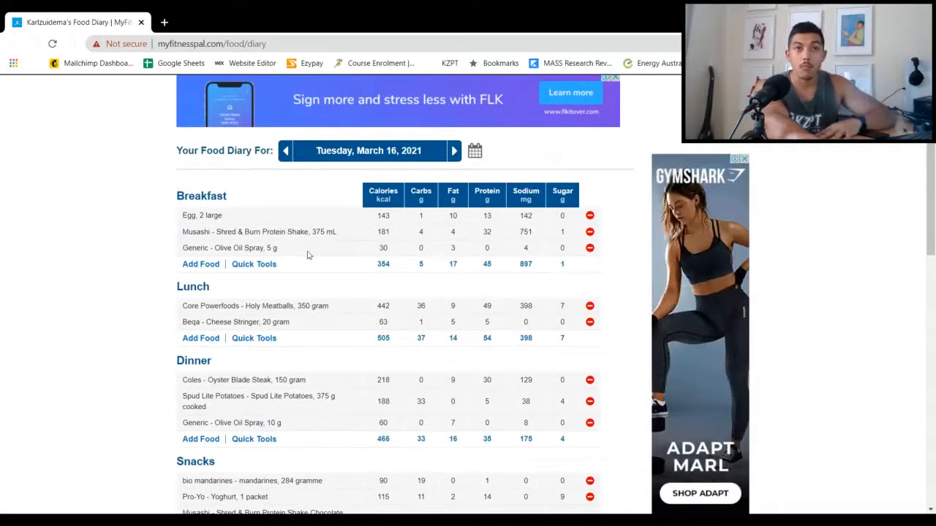
scroll(475, 407, "down", 3)
scroll(475, 407, "down", 4)
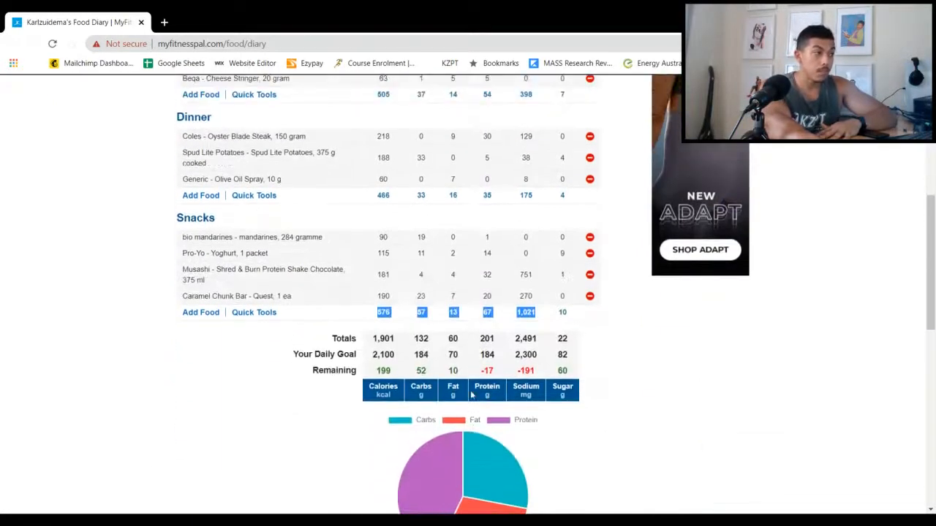
Check the macronutrient pie chart below the totals and complete the diary entry for March 16, 2021
scroll(432, 399, "down", 1)
scroll(430, 398, "up", 2)
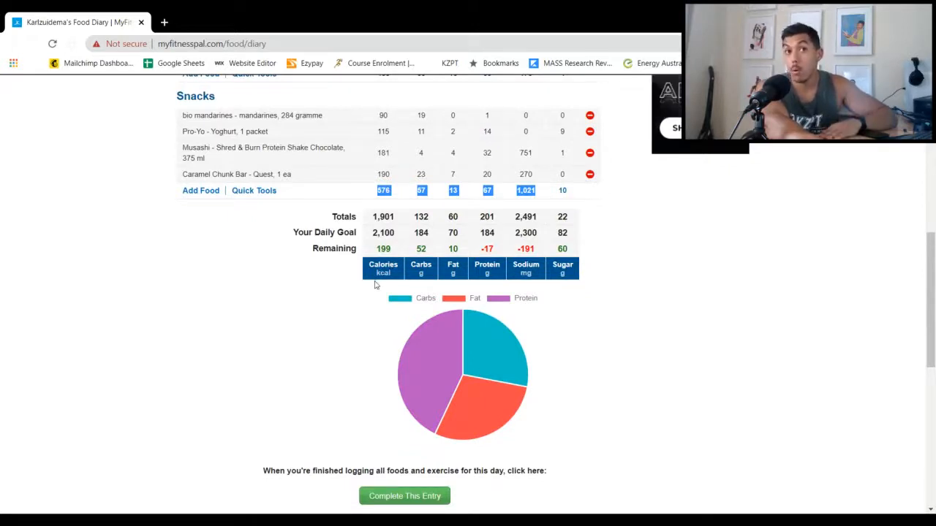
scroll(322, 373, "down", 1)
left_click(376, 437)
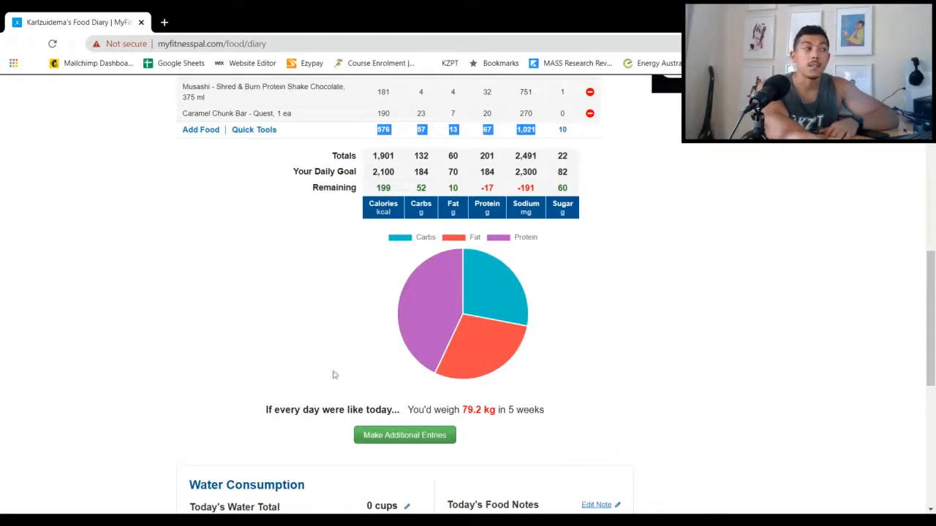
Look back over the completed diary and open the full printable report for the day
scroll(334, 376, "up", 3)
scroll(293, 358, "up", 2)
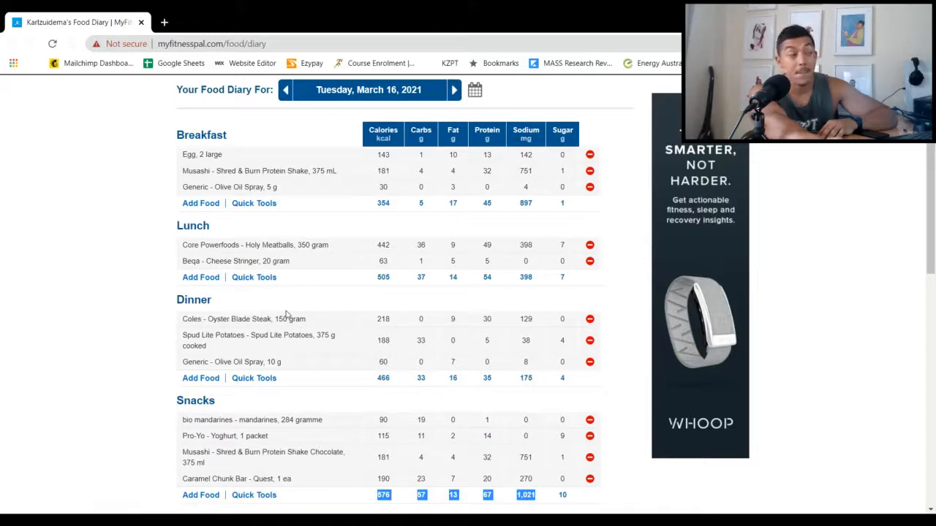
scroll(287, 314, "down", 1)
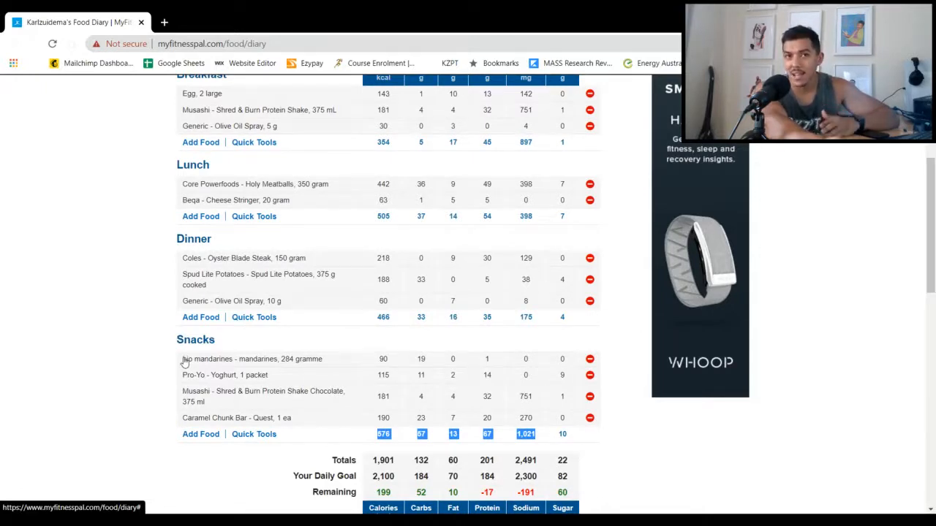
scroll(153, 380, "down", 5)
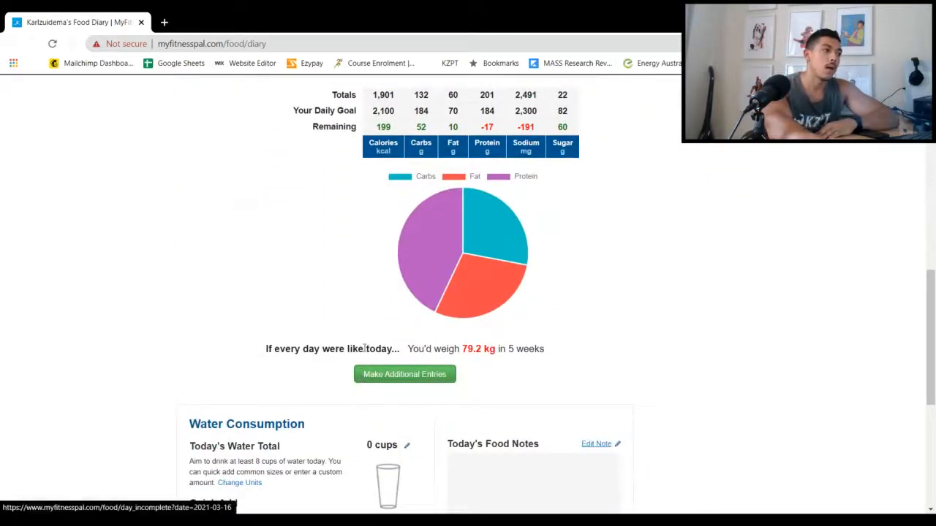
scroll(366, 366, "down", 3)
scroll(365, 352, "down", 2)
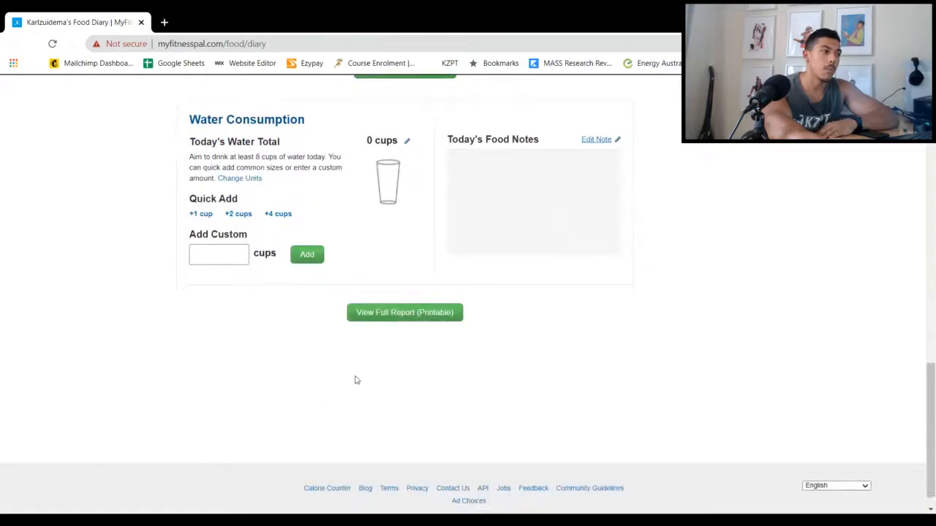
scroll(356, 383, "up", 1)
left_click(371, 382)
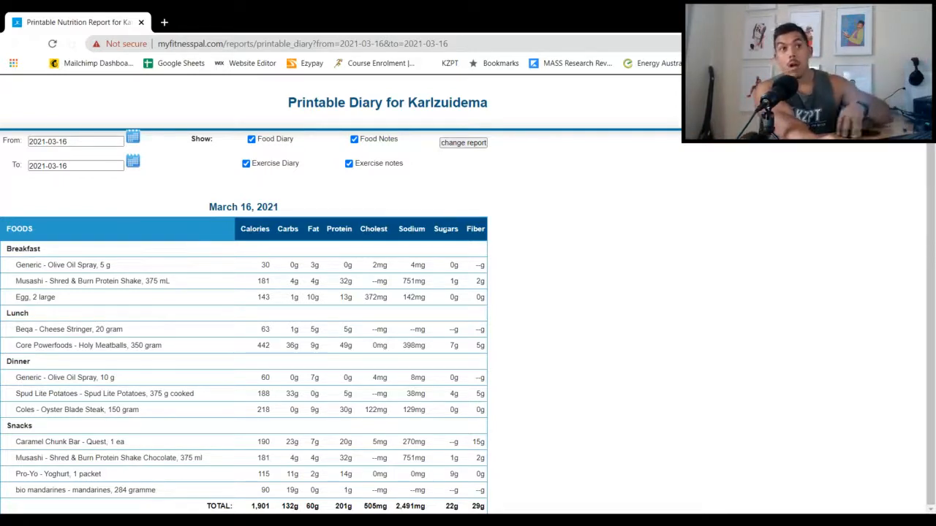
Examine the nutrient values of the listed foods and highlight the daily totals from calories to cholesterol in the report
left_click_drag(376, 273, 350, 476)
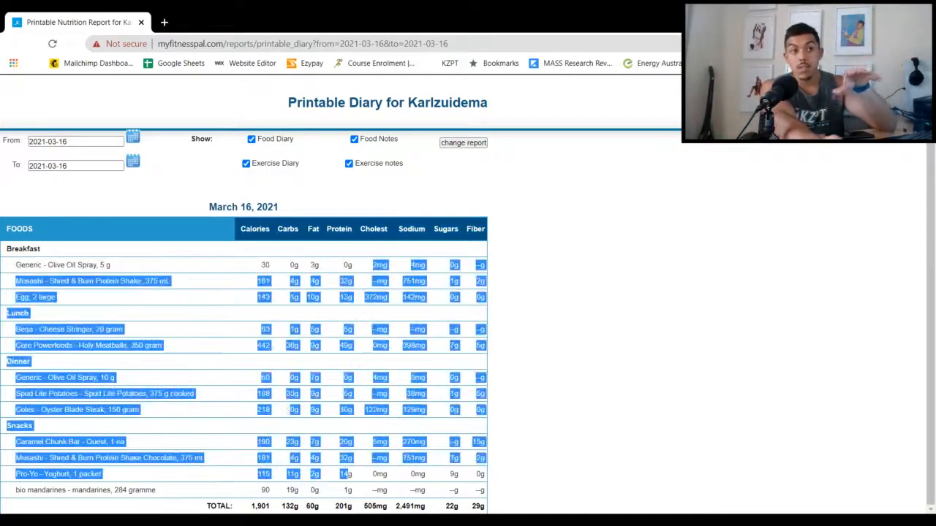
left_click(547, 359)
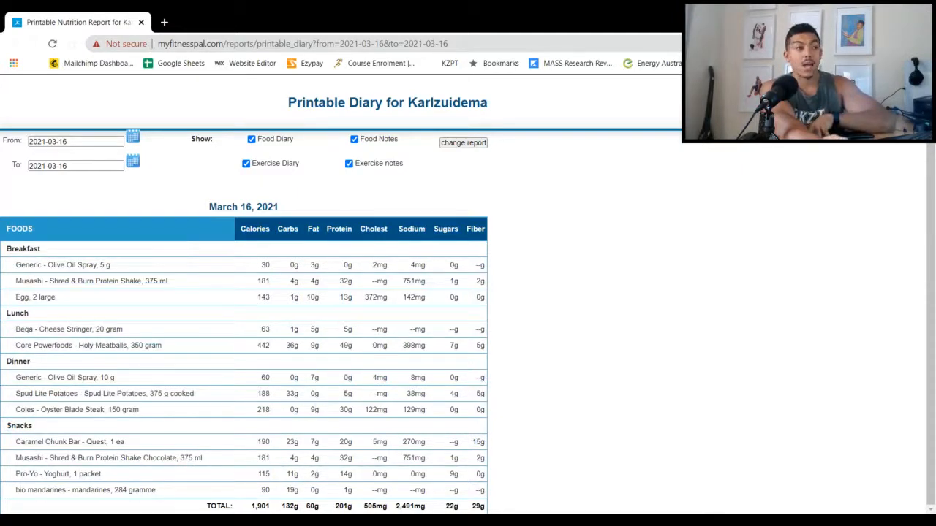
left_click_drag(251, 508, 388, 507)
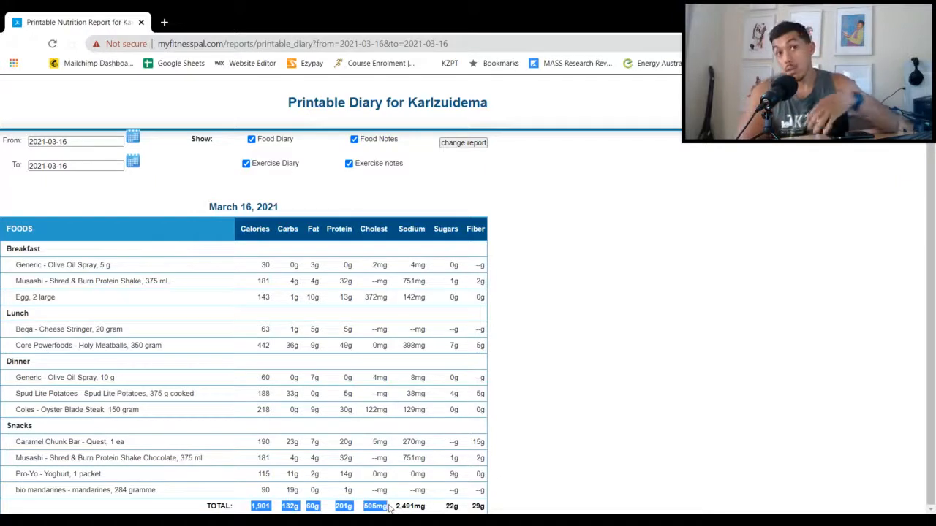
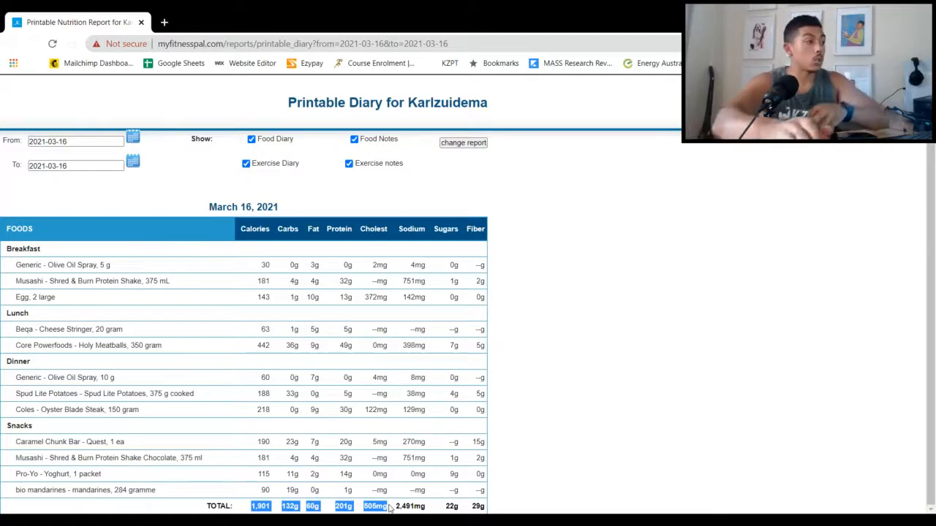
Leave the printable report and look over the cardiovascular and strength training sections of the exercise diary for March 16, 2021
scroll(309, 254, "up", 1)
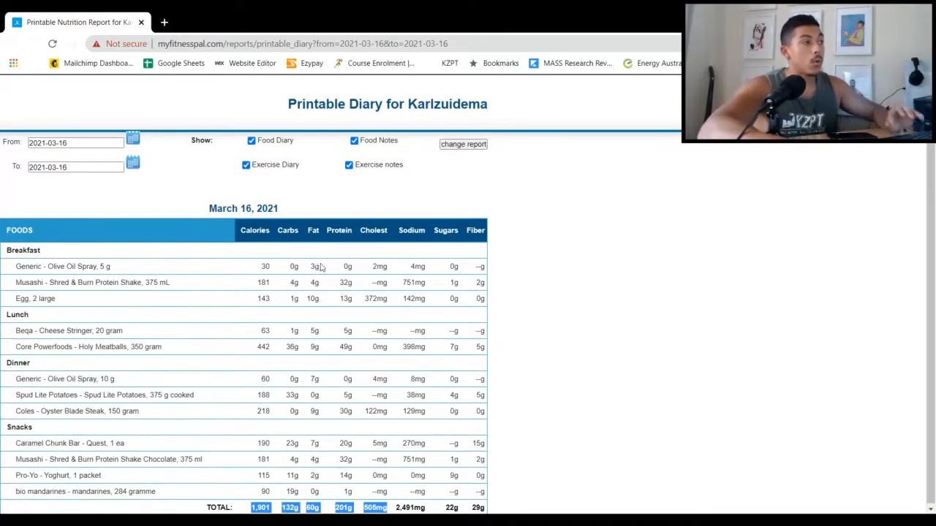
left_click(11, 50)
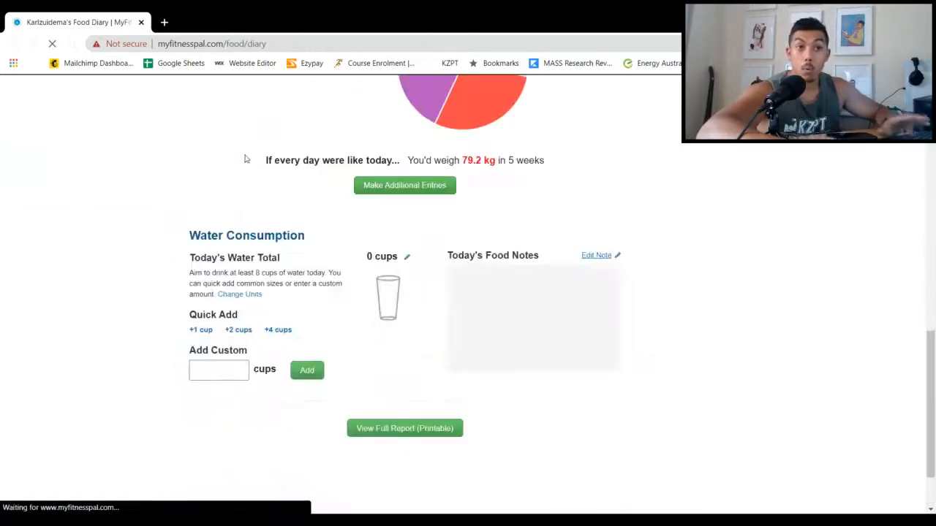
scroll(242, 226, "up", 10)
scroll(273, 240, "up", 1)
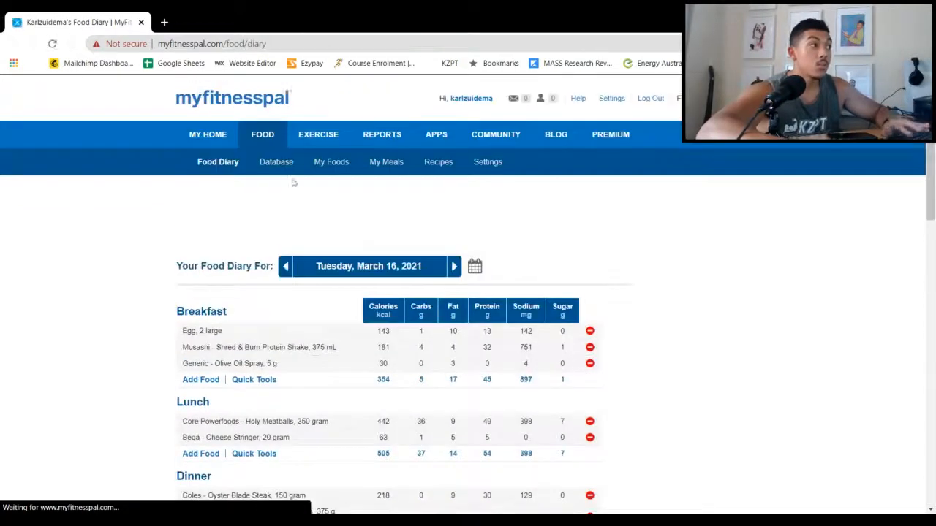
left_click(314, 138)
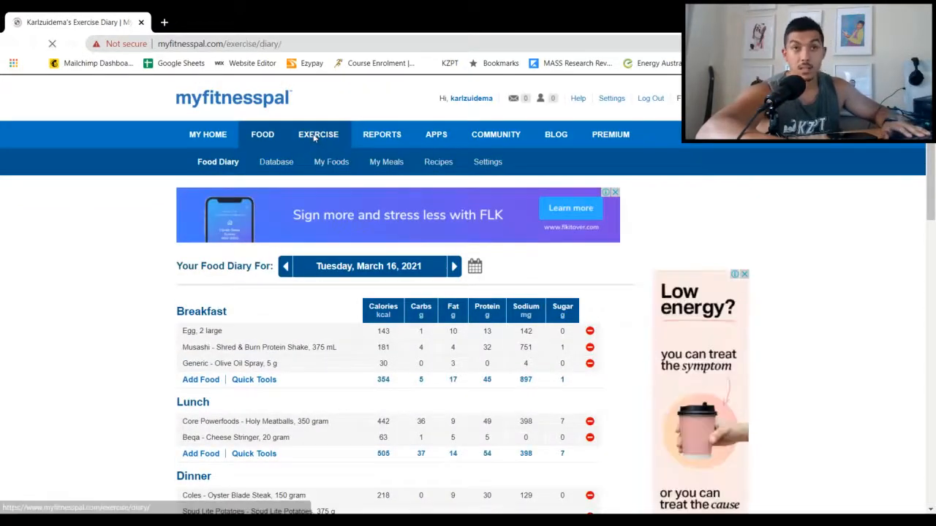
scroll(240, 356, "down", 2)
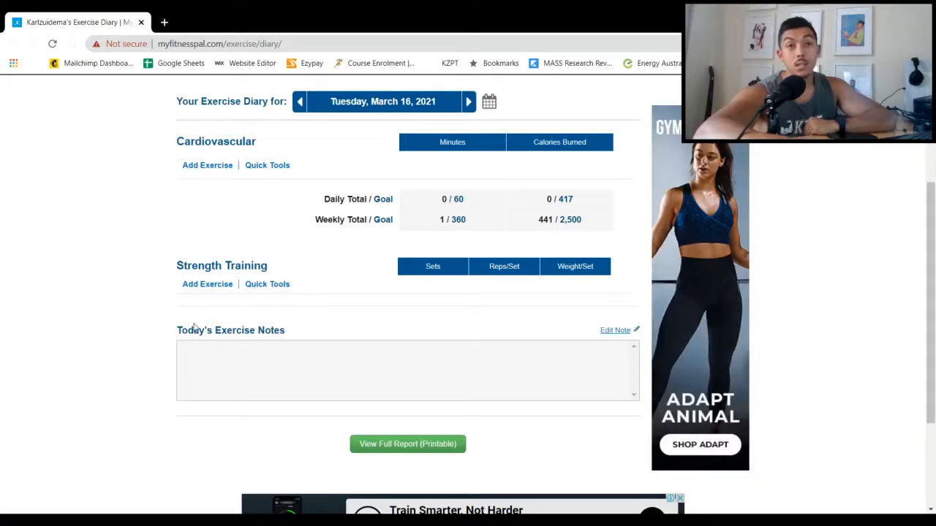
scroll(194, 327, "up", 3)
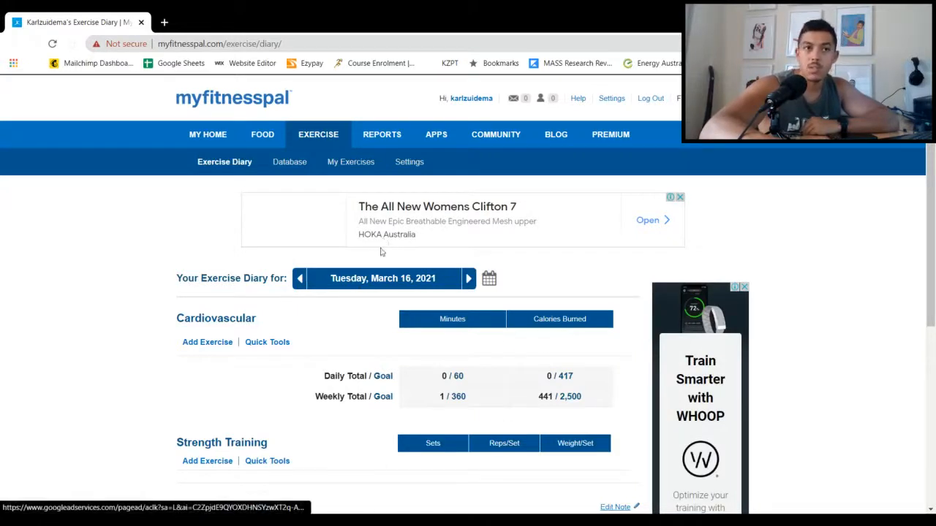
Look back over the food diary's meals and macronutrient chart, and reopen the full printable report for the day
left_click(268, 144)
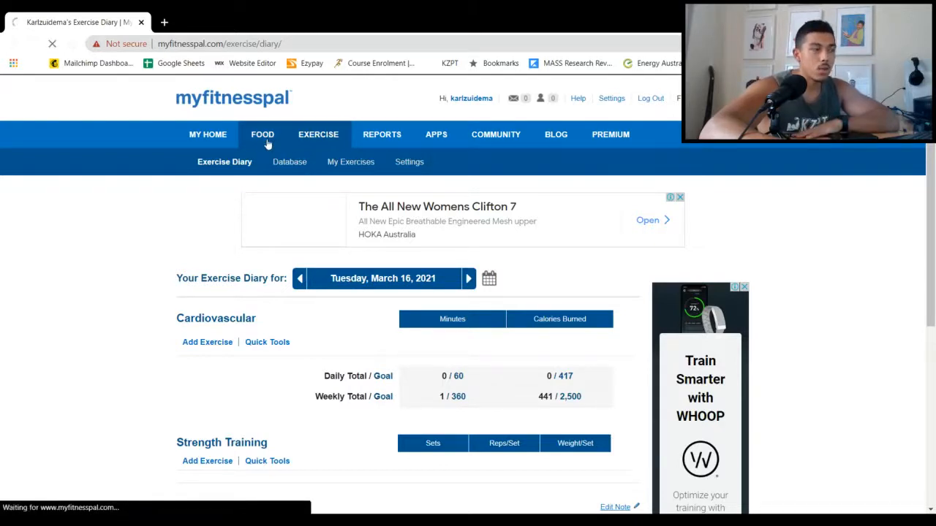
scroll(311, 286, "down", 3)
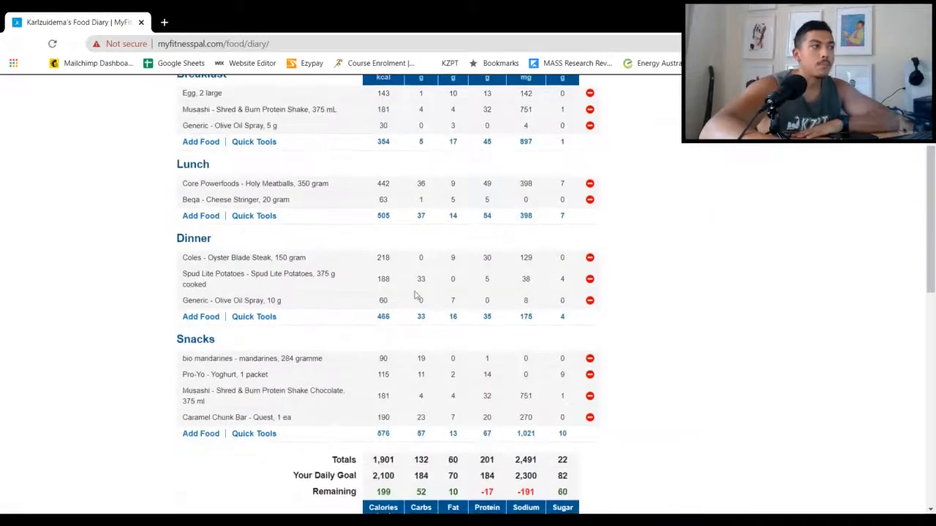
scroll(414, 295, "up", 1)
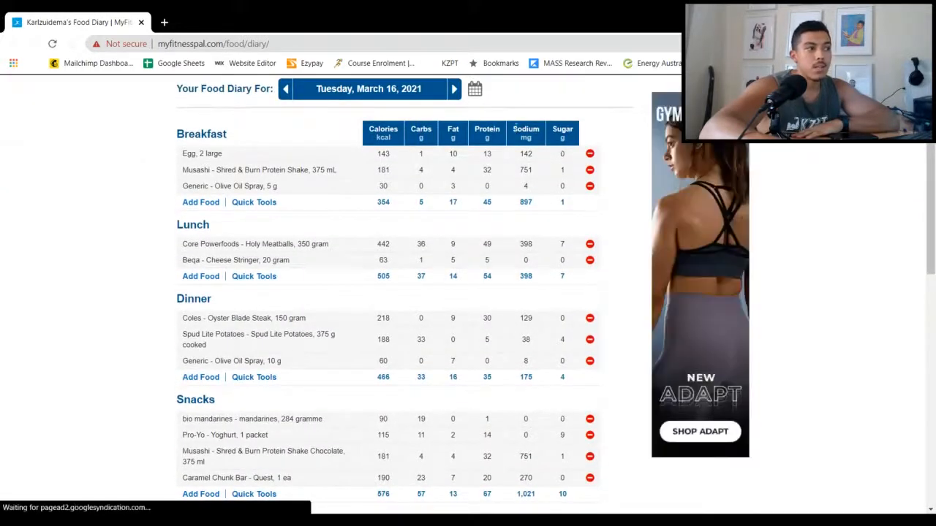
left_click_drag(181, 153, 565, 320)
left_click(608, 244)
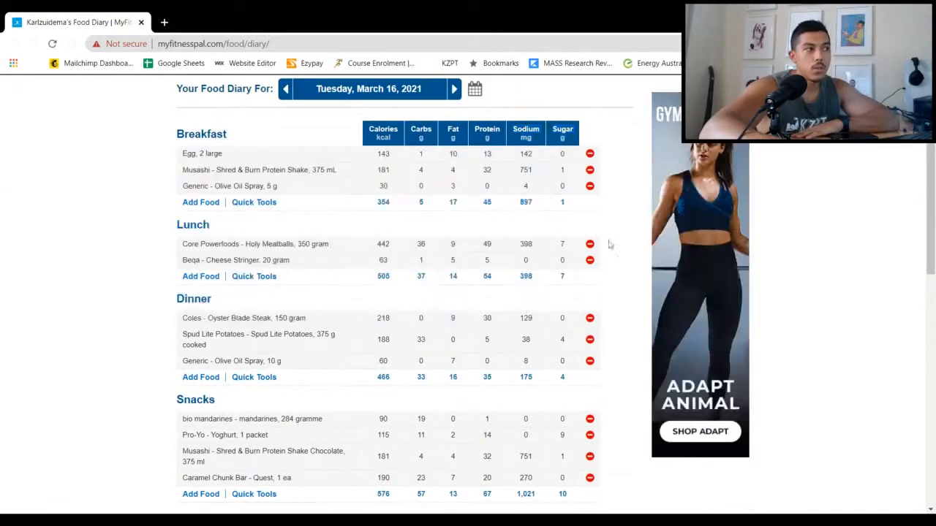
scroll(591, 244, "down", 6)
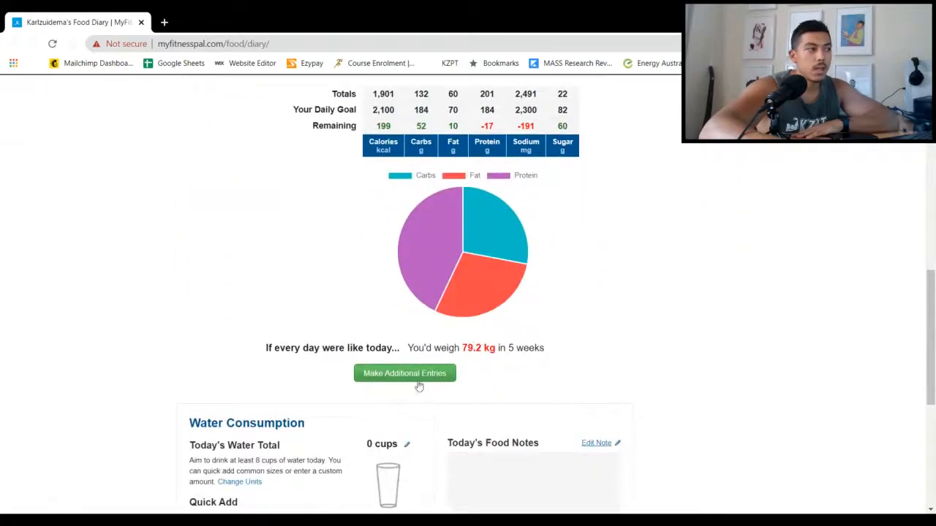
scroll(417, 387, "down", 3)
left_click(414, 373)
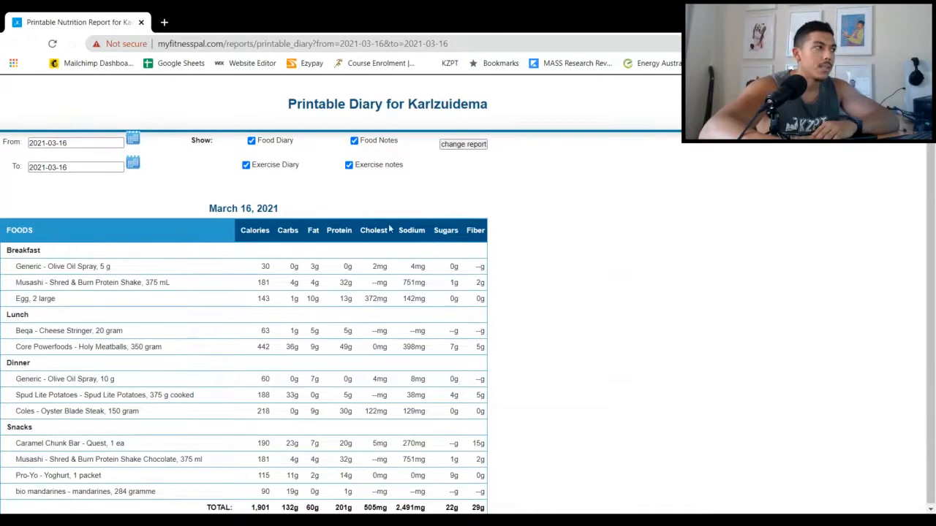
Examine the sodium, sugars and fiber columns and their daily totals in the printable report
left_click_drag(411, 269, 438, 348)
left_click(412, 510)
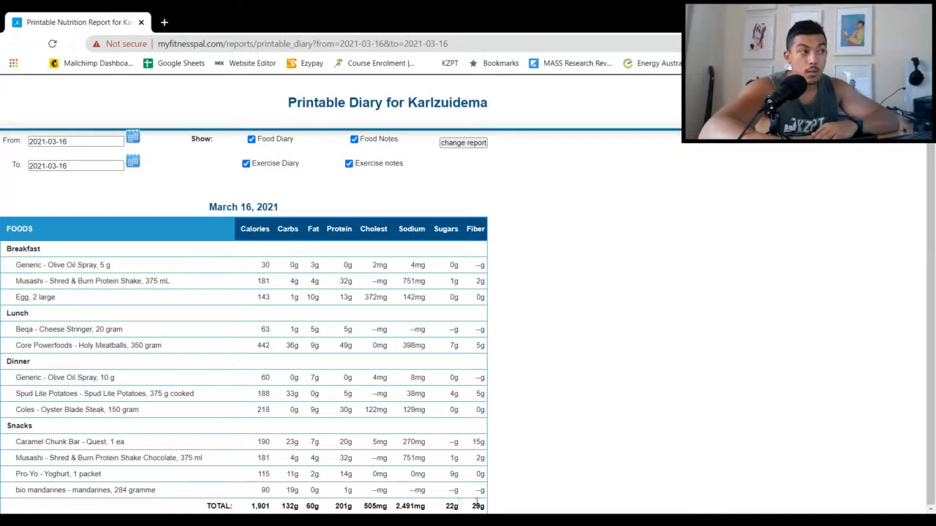
scroll(310, 249, "up", 1)
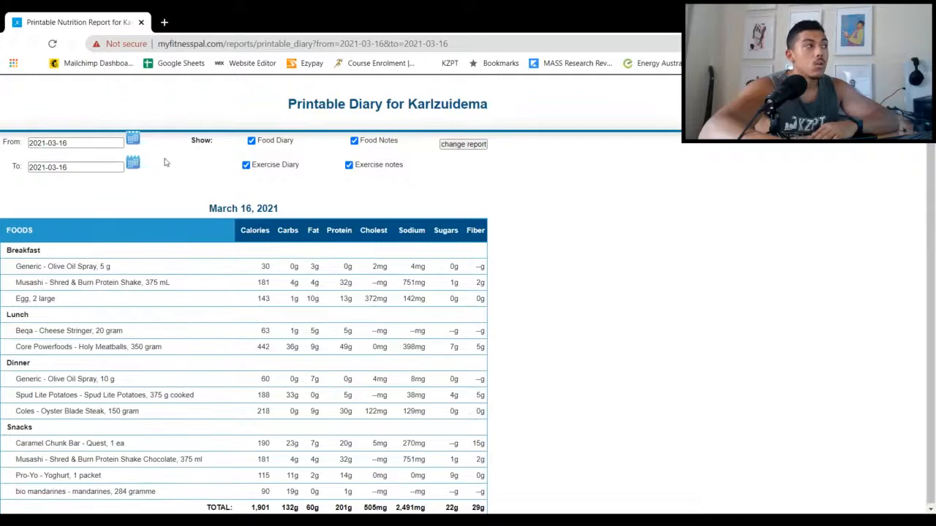
Return to the food diary and search the food database for "sushi Chicken" to add to Snacks
left_click(15, 44)
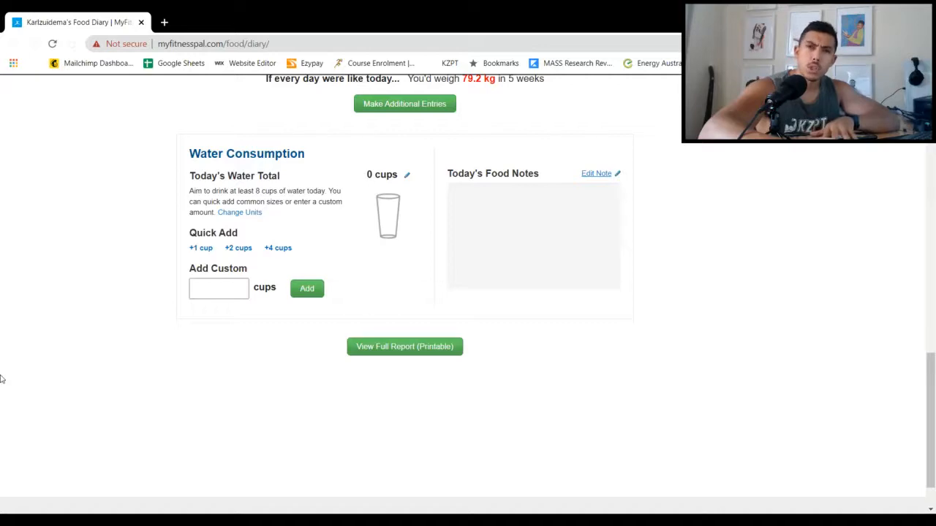
scroll(312, 292, "up", 15)
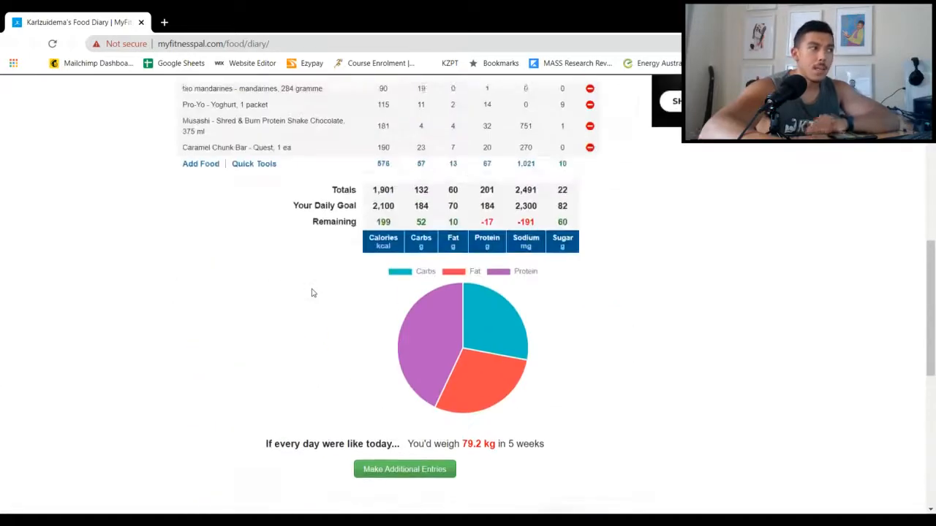
scroll(312, 293, "up", 2)
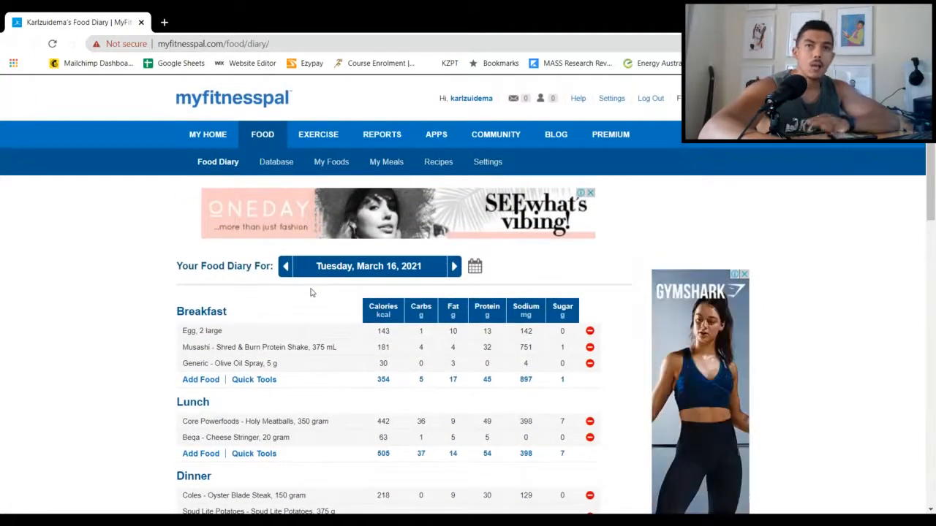
scroll(183, 314, "down", 3)
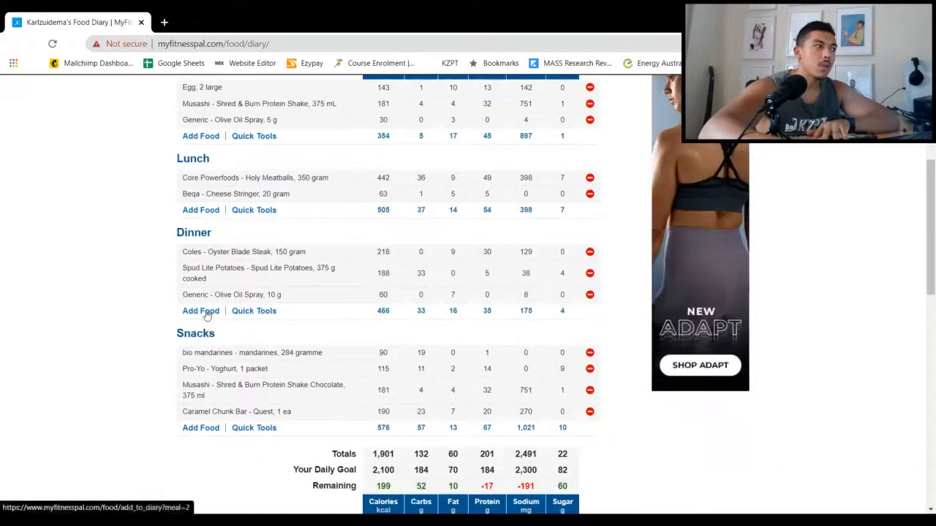
left_click(198, 429)
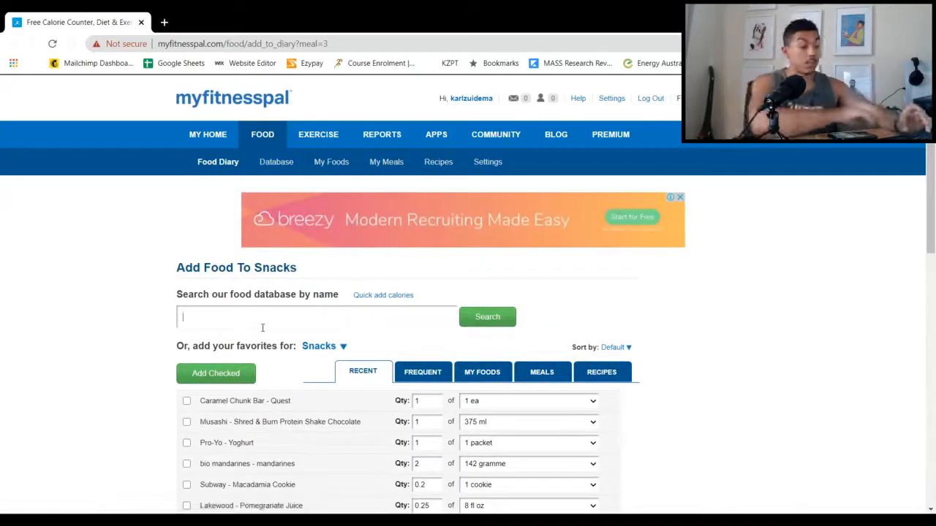
type("sushi")
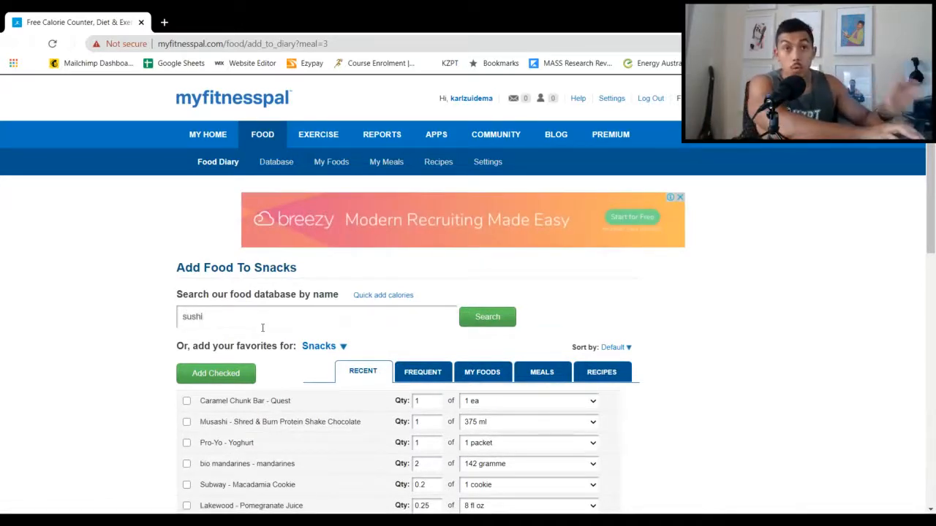
type(" Chicken")
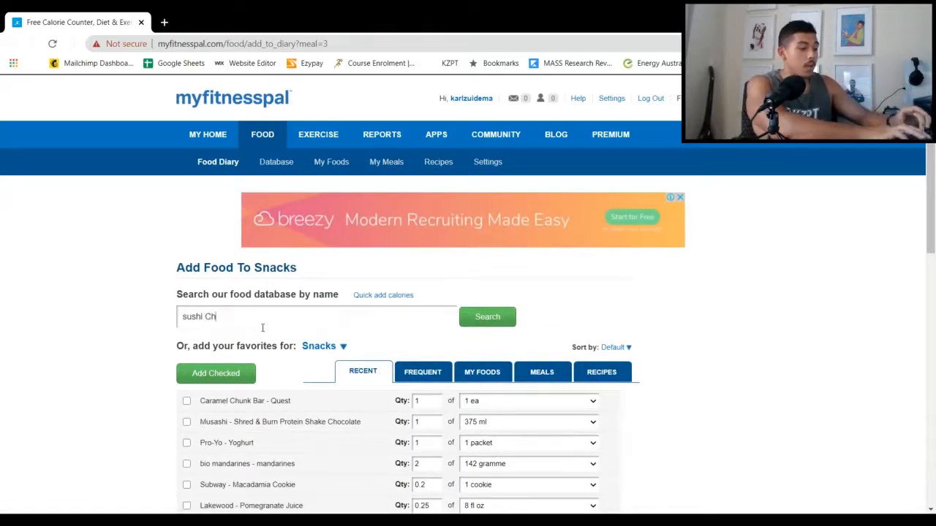
key("Return")
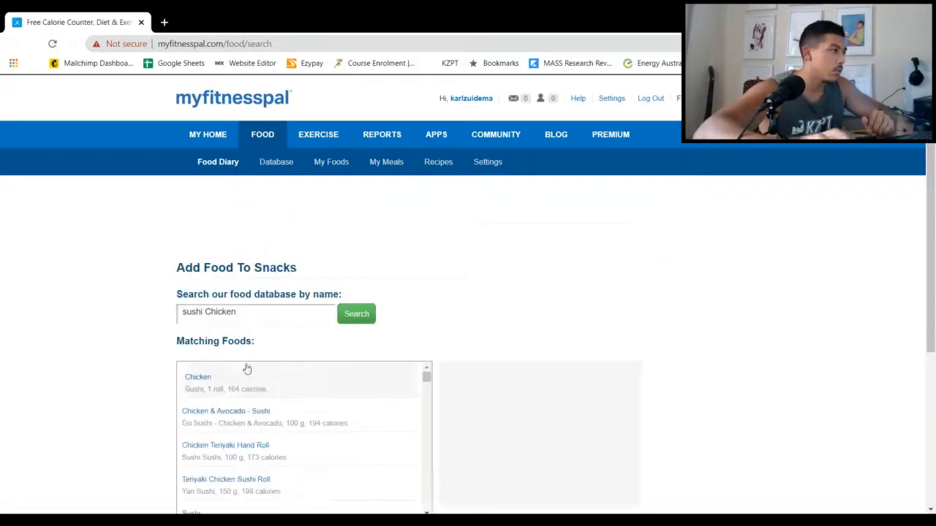
Browse the matching foods and select the Sushi Sushi Crispy Chicken Roll (White Rice)
scroll(261, 368, "down", 1)
scroll(71, 383, "down", 1)
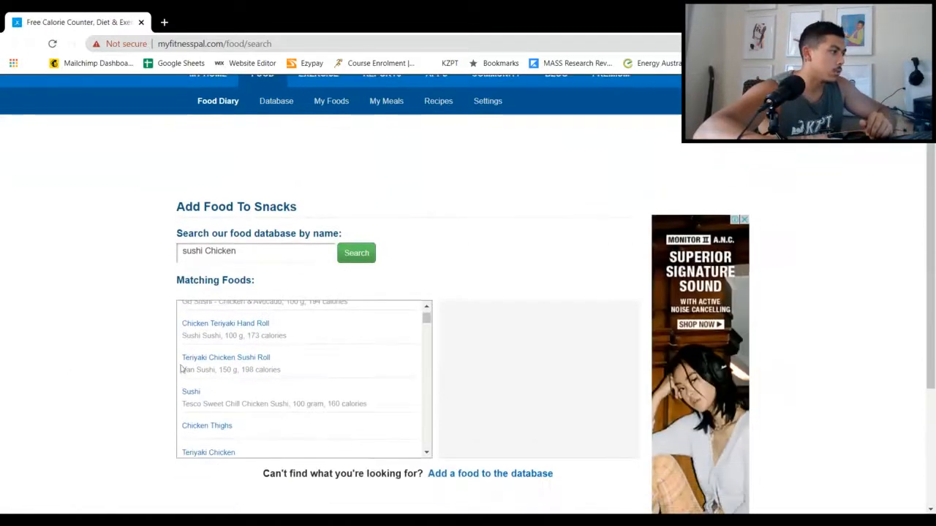
scroll(227, 376, "down", 2)
scroll(235, 376, "down", 1)
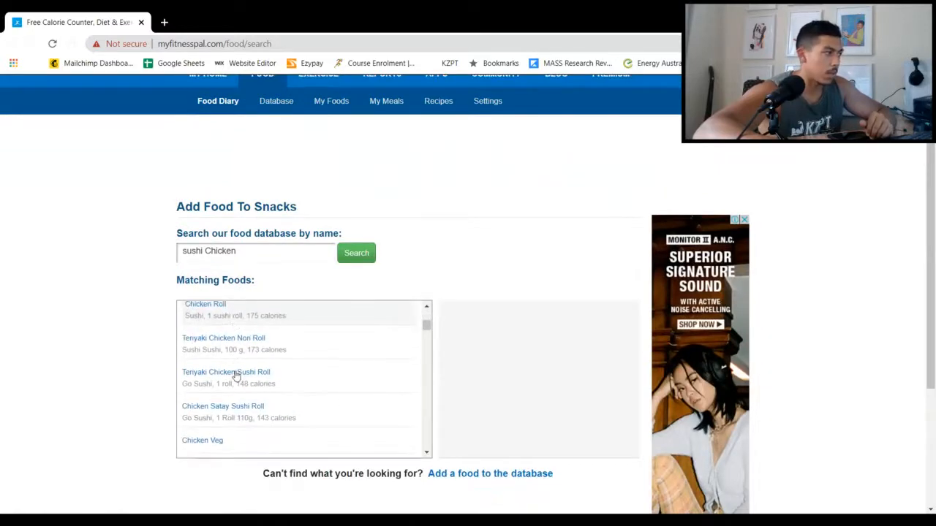
scroll(237, 378, "down", 1)
scroll(237, 377, "down", 1)
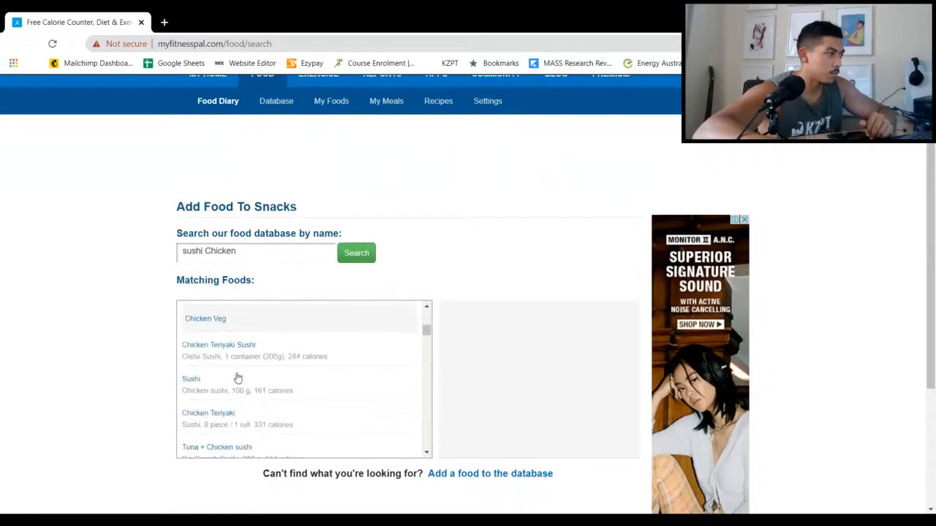
scroll(237, 377, "down", 1)
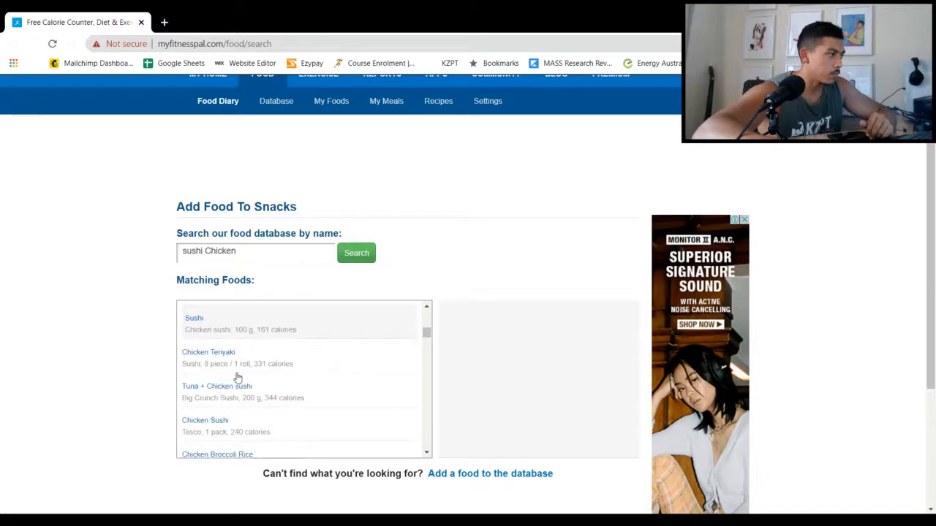
scroll(237, 377, "down", 1)
scroll(237, 377, "down", 1)
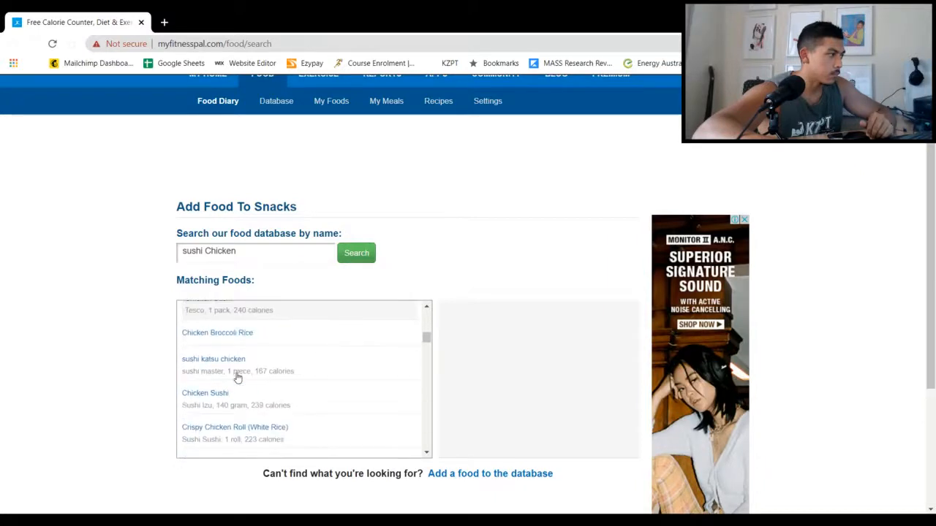
scroll(237, 378, "down", 1)
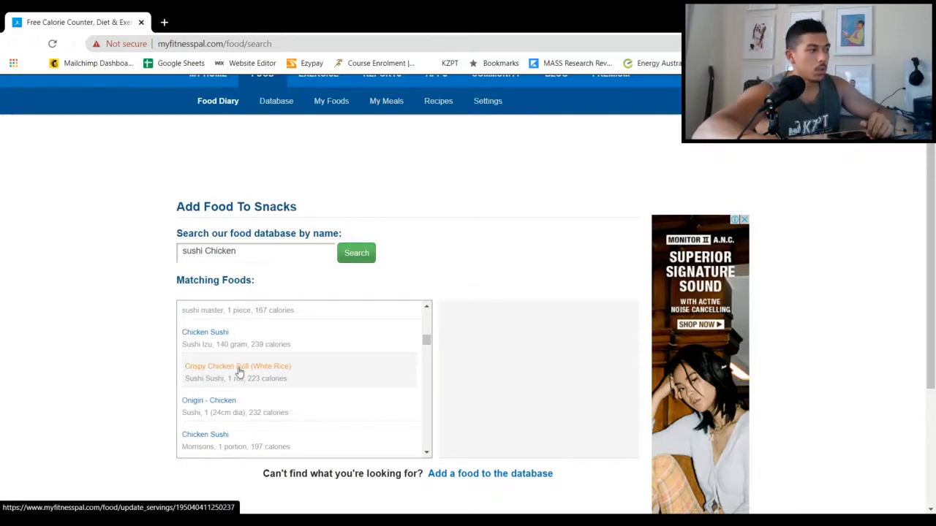
left_click(239, 373)
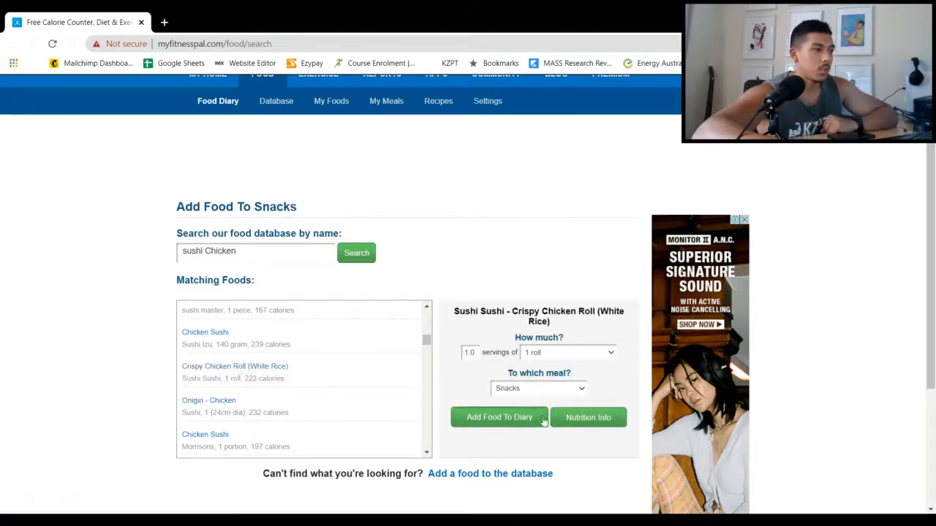
Set the Crispy Chicken Roll to 3 servings of 1 roll in its nutrition facts and add it to the Snacks diary
left_click(572, 416)
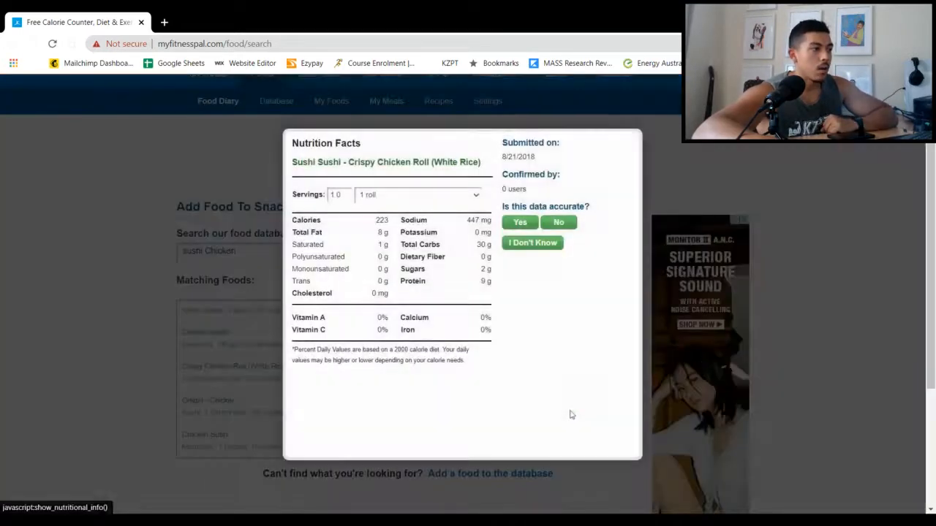
left_click_drag(343, 196, 299, 204)
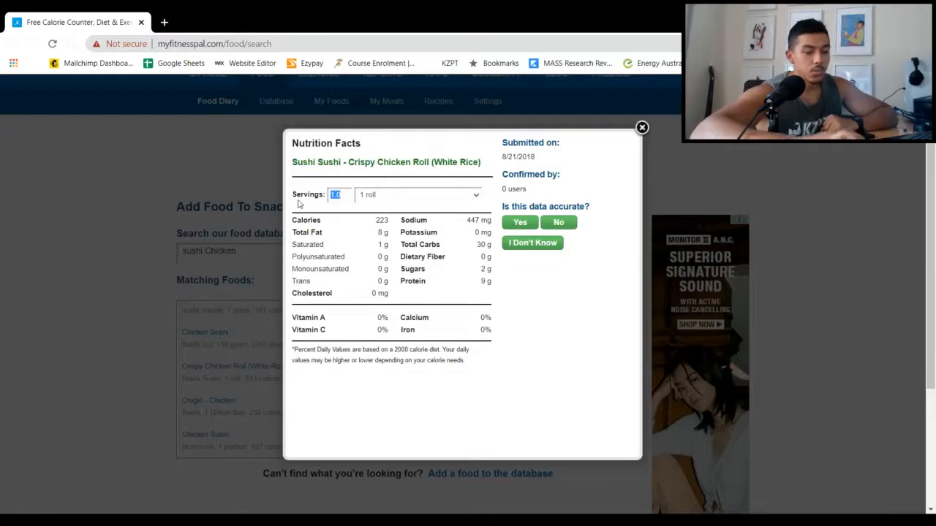
type("3")
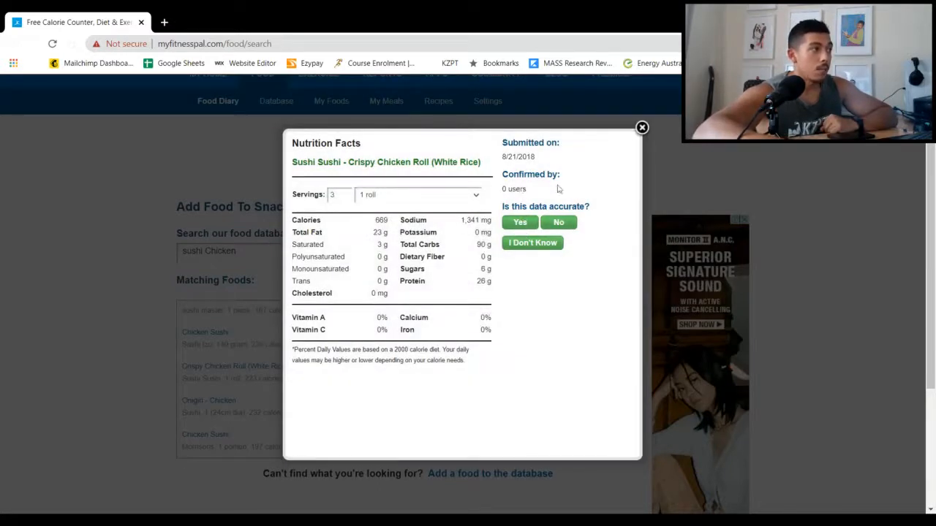
left_click(642, 128)
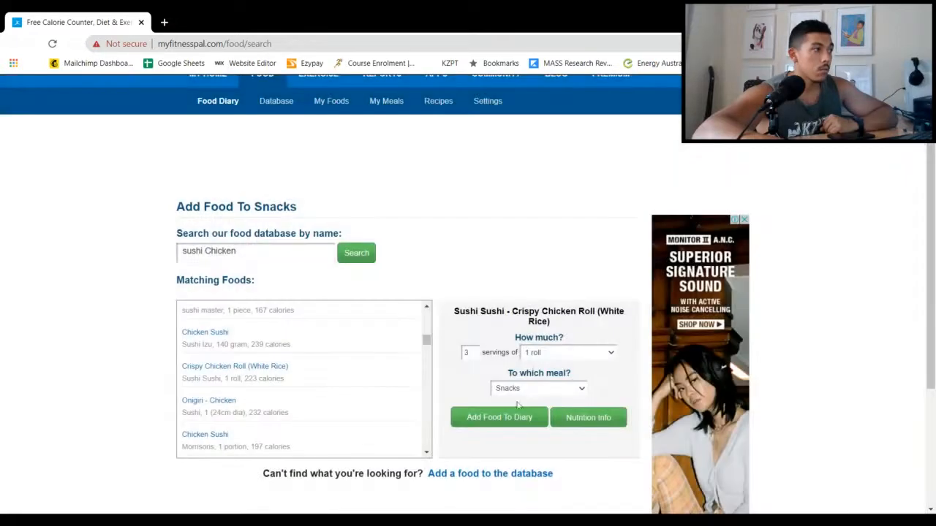
left_click(512, 424)
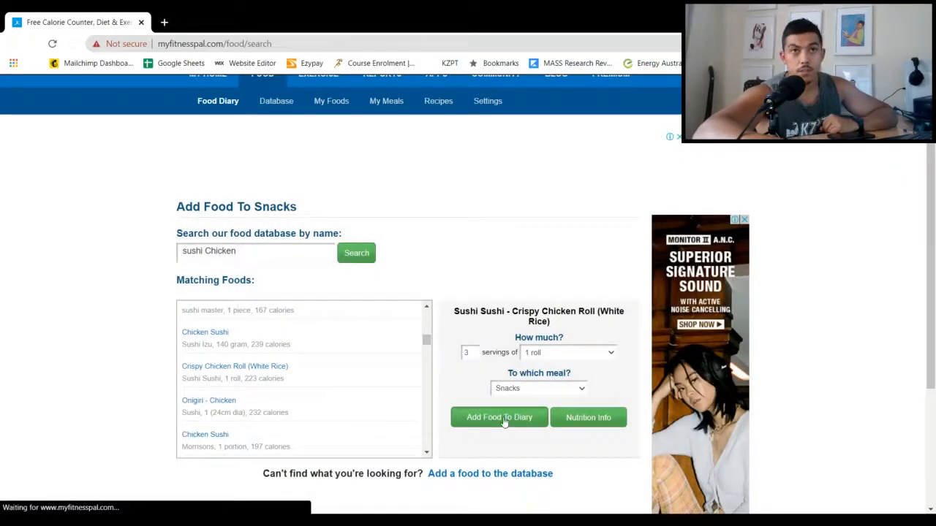
scroll(356, 417, "down", 5)
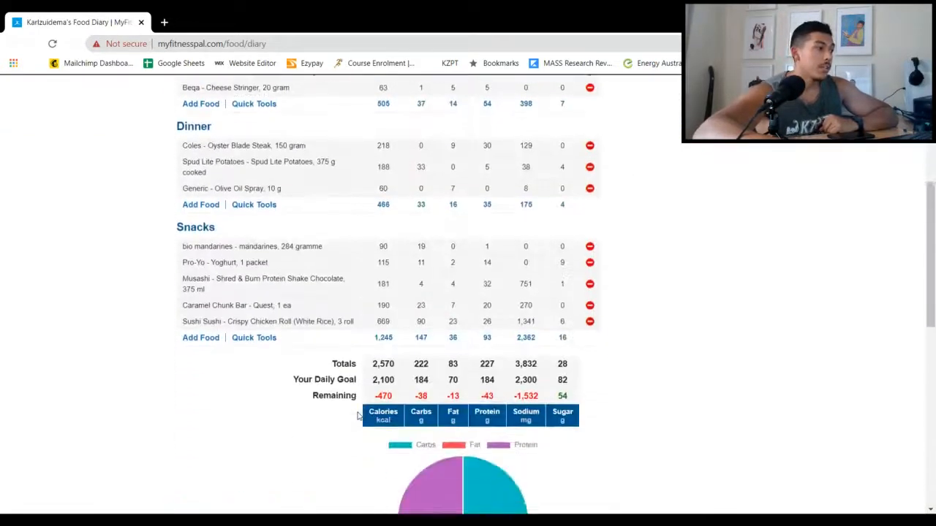
Compare the day's totals with the daily goal and remaining amounts, and review the foods logged under each meal
left_click_drag(372, 355, 401, 358)
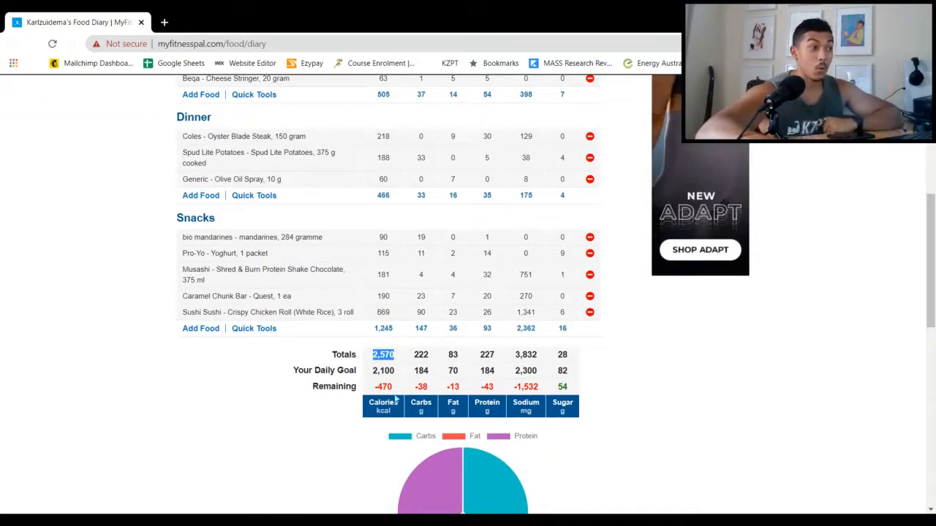
left_click_drag(380, 387, 578, 391)
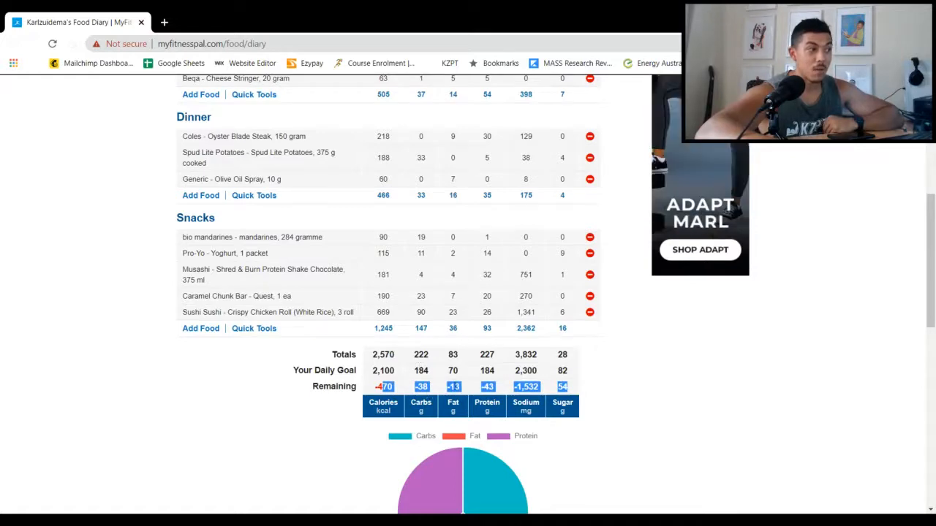
left_click(664, 391)
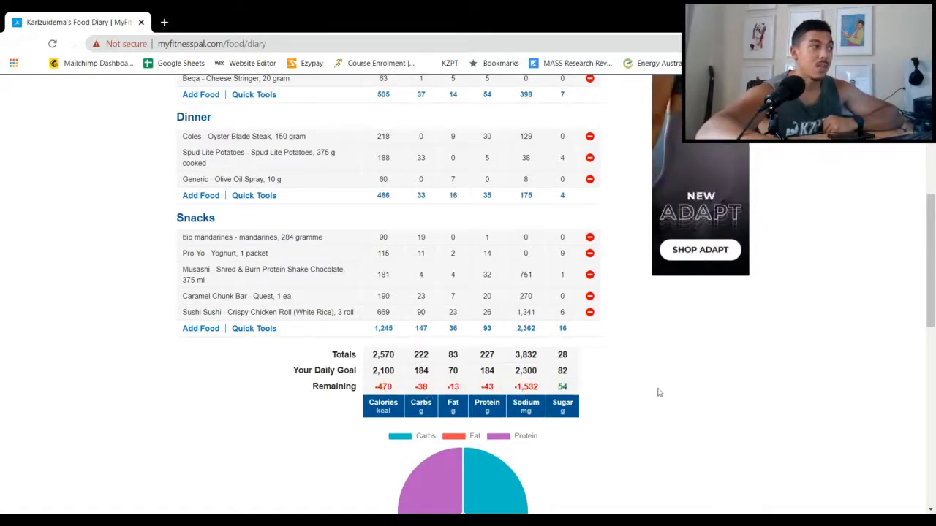
scroll(563, 389, "up", 5)
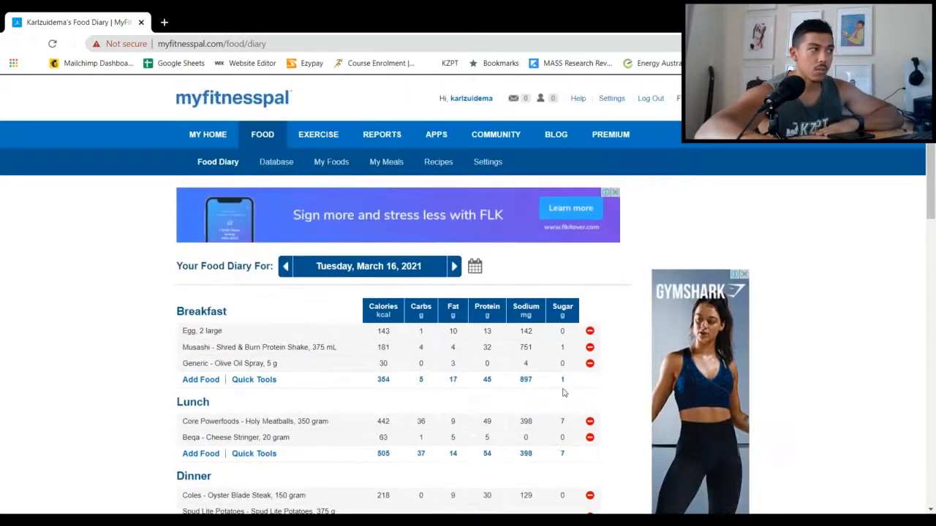
scroll(563, 390, "down", 4)
scroll(563, 382, "up", 3)
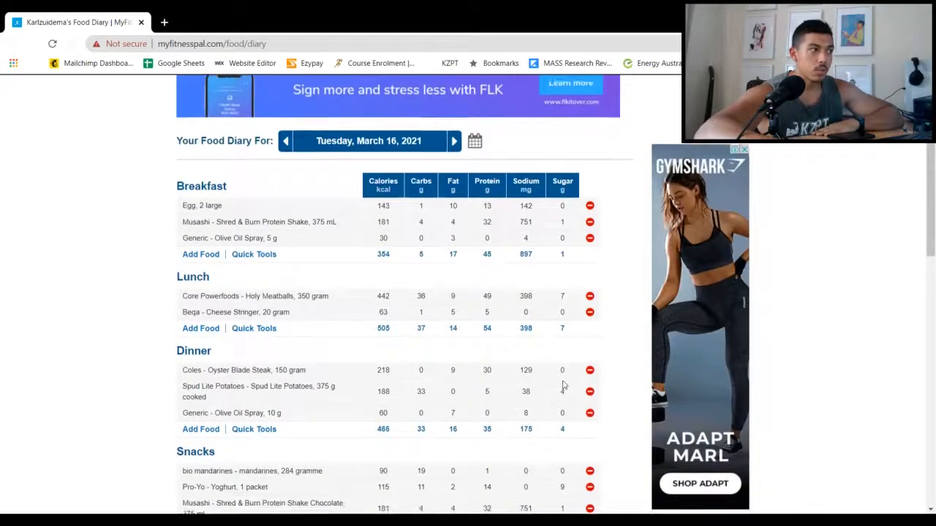
scroll(563, 384, "down", 2)
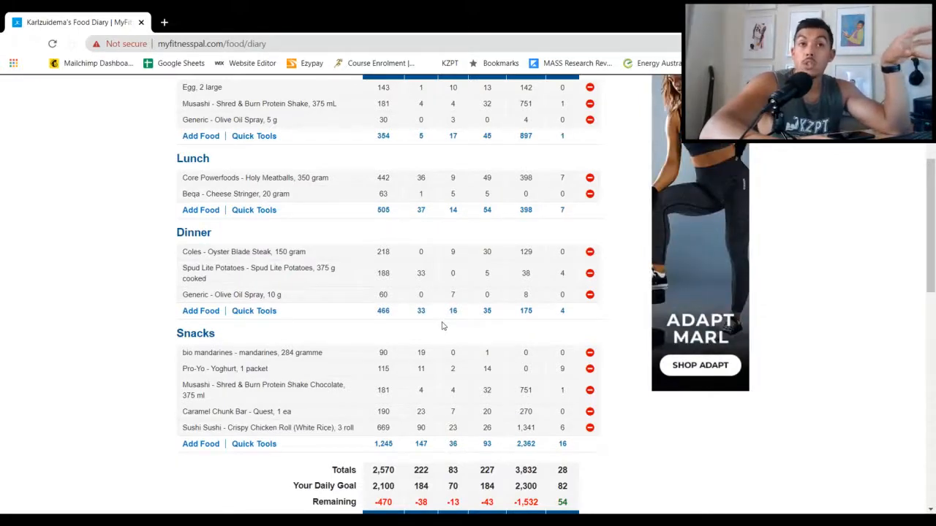
scroll(441, 326, "up", 3)
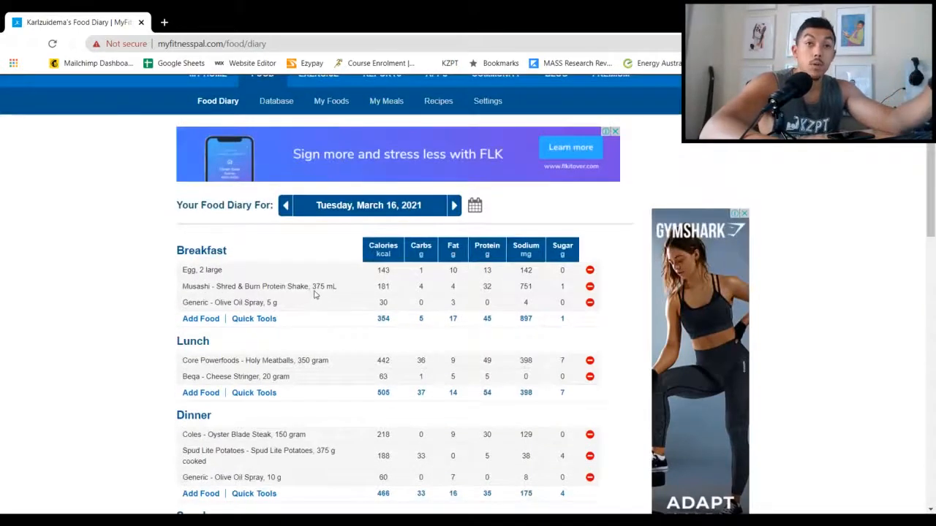
Remove the Pro-Yo Yoghurt and the Musashi Shred & Burn Protein Shake Chocolate from the Snacks diary
scroll(312, 295, "down", 2)
scroll(315, 294, "down", 2)
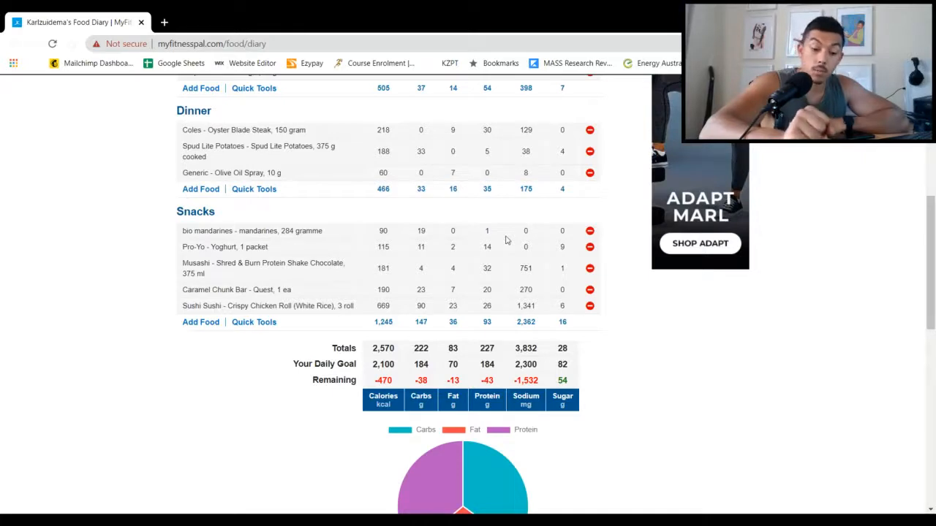
left_click(590, 249)
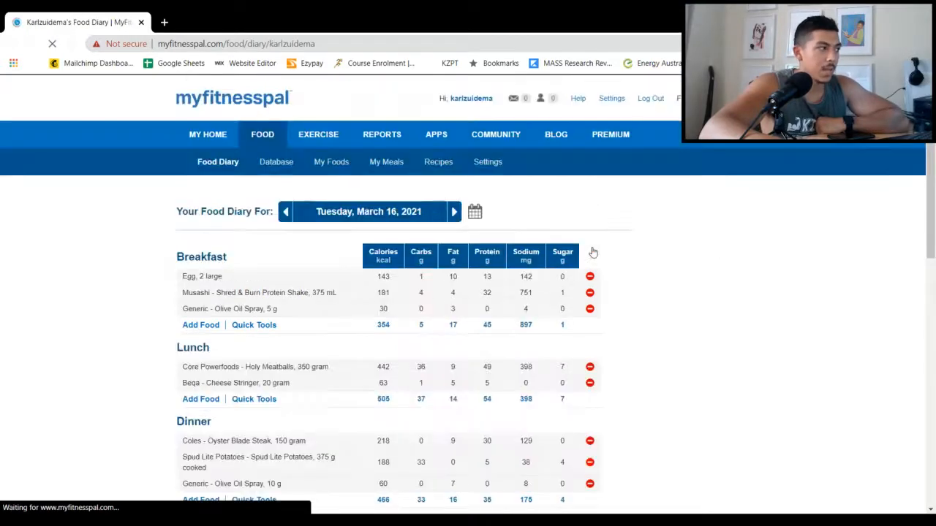
scroll(593, 252, "down", 2)
scroll(243, 180, "down", 3)
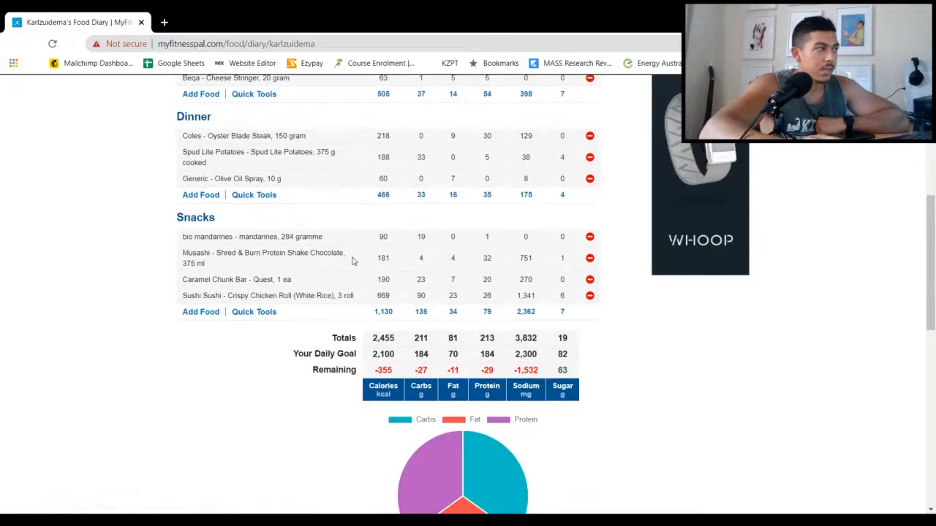
left_click(590, 260)
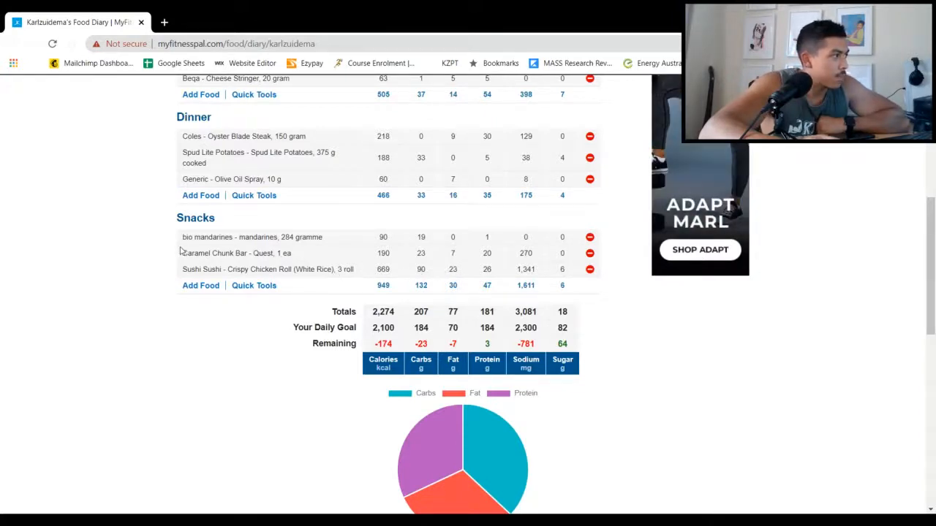
Remove the Quest Caramel Chunk Bar from the Snacks diary
left_click_drag(180, 253, 585, 256)
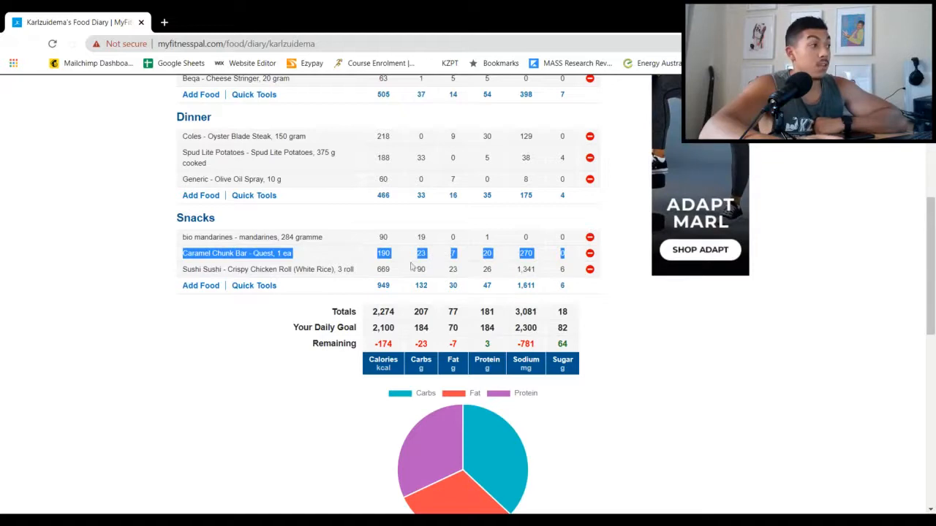
scroll(420, 256, "up", 2)
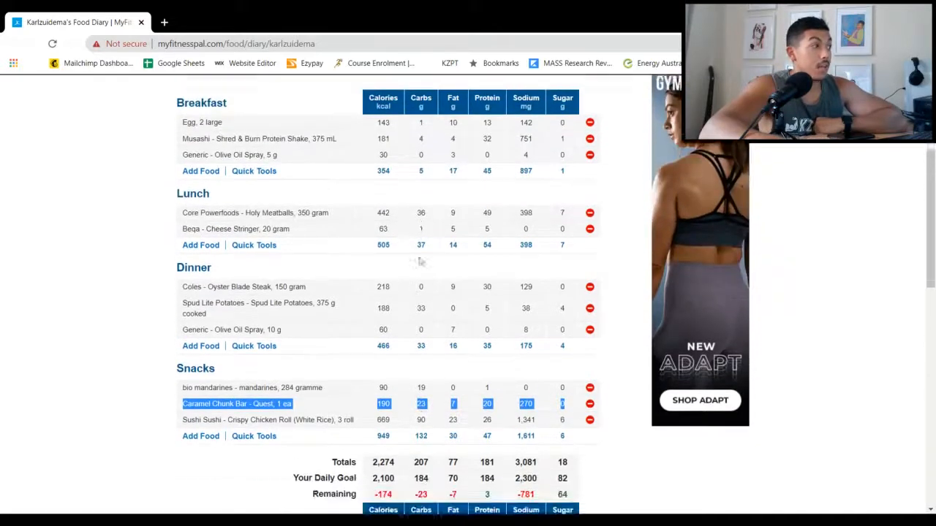
scroll(419, 257, "down", 1)
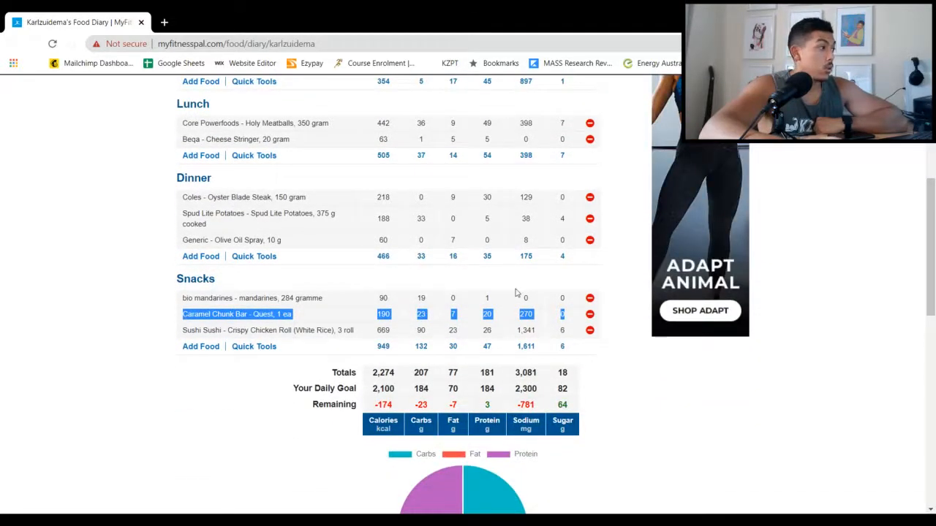
left_click(589, 315)
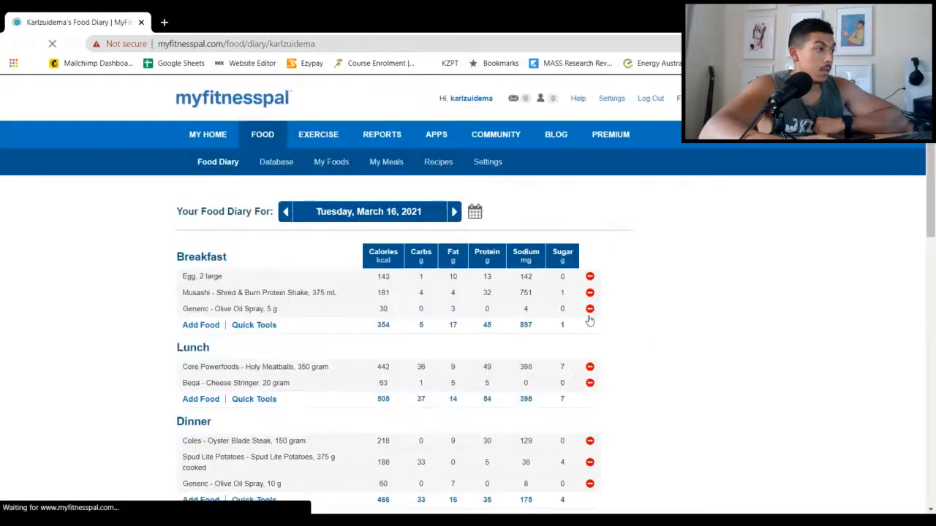
scroll(585, 322, "down", 5)
scroll(575, 324, "up", 1)
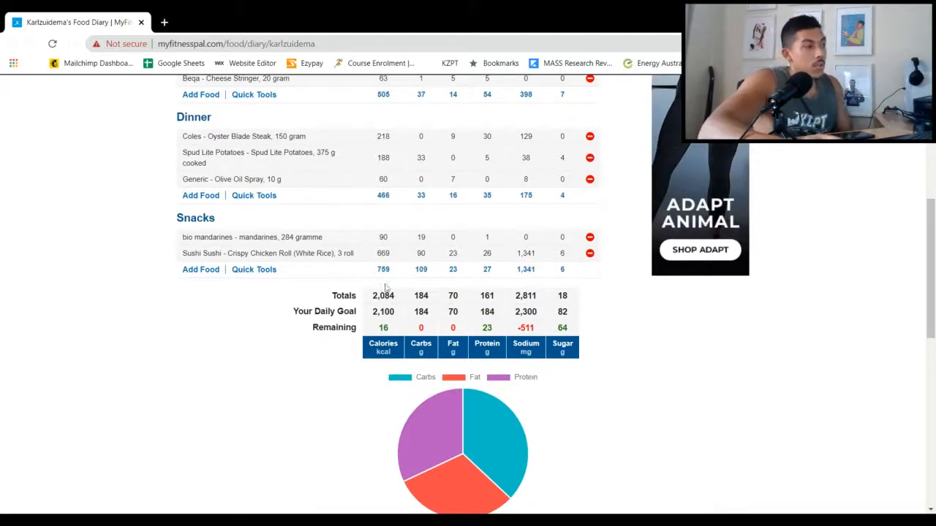
Check the calorie, carb, fat and protein totals against the daily goal, and review the entries from Breakfast to Snacks
left_click_drag(372, 300, 493, 297)
left_click(416, 297)
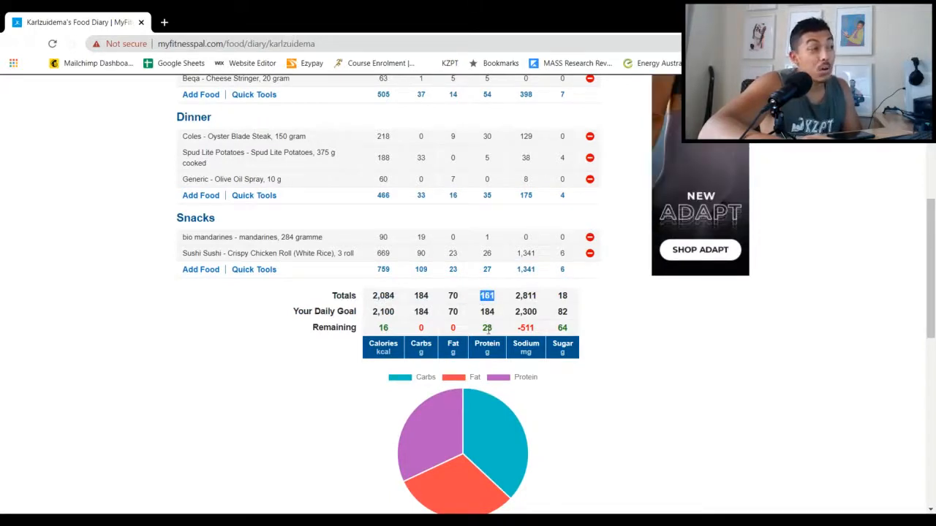
scroll(474, 269, "up", 1)
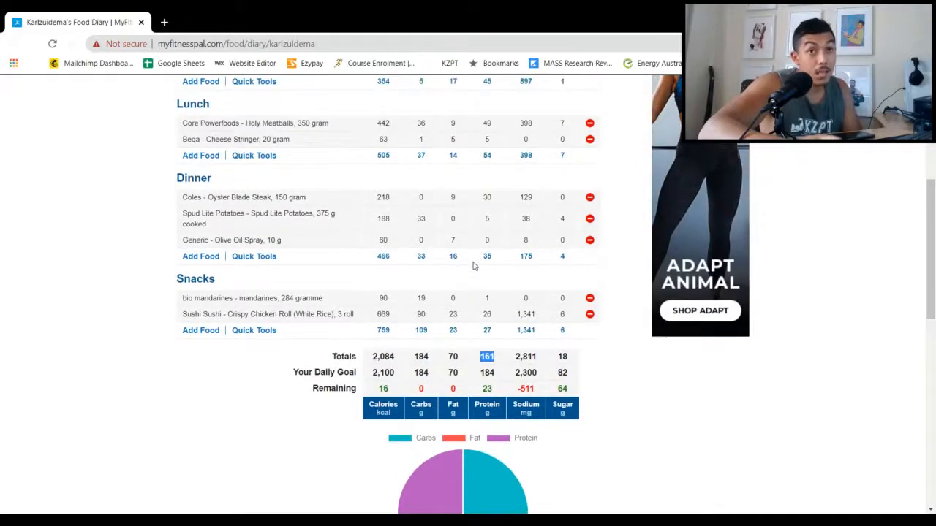
scroll(473, 267, "down", 2)
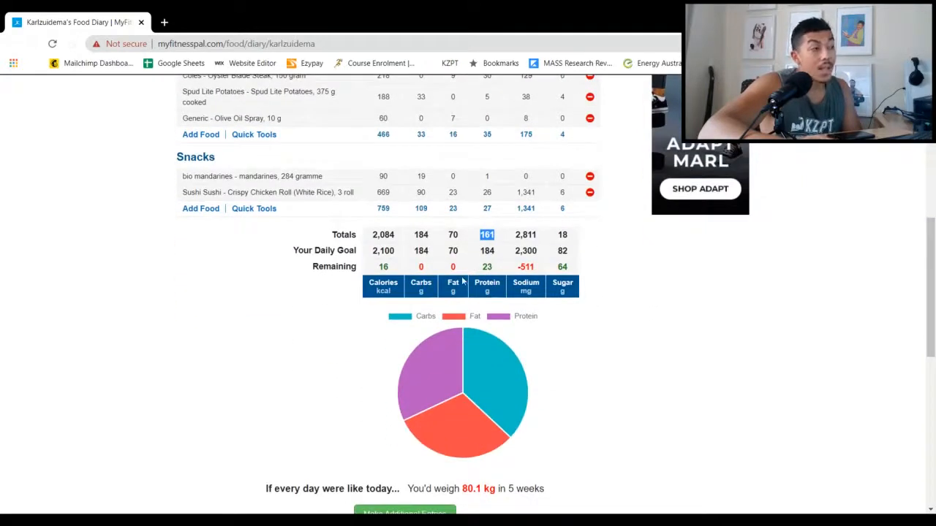
left_click(480, 241)
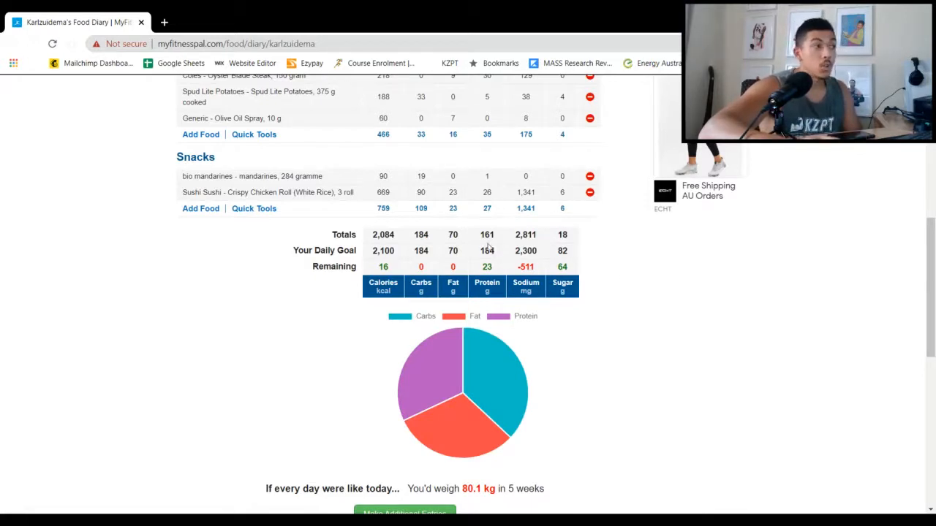
scroll(378, 270, "up", 2)
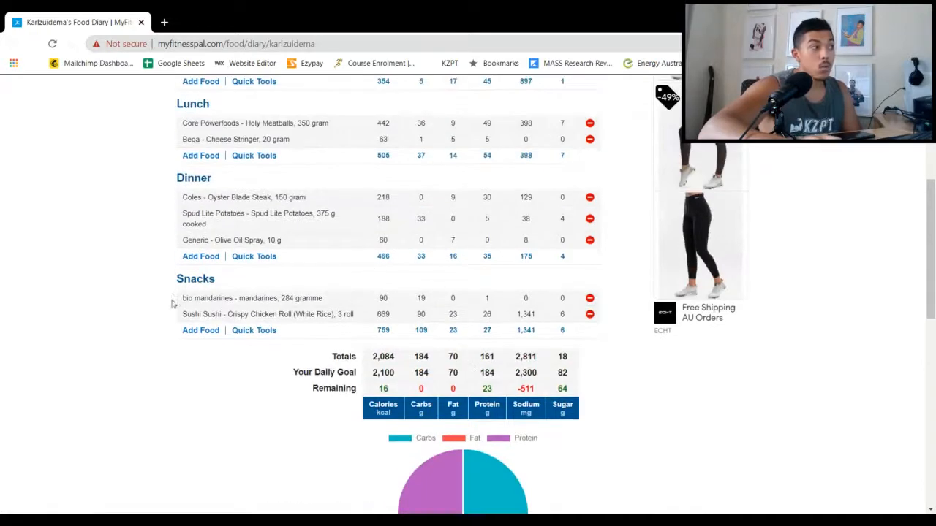
scroll(198, 240, "up", 5)
scroll(198, 237, "down", 2)
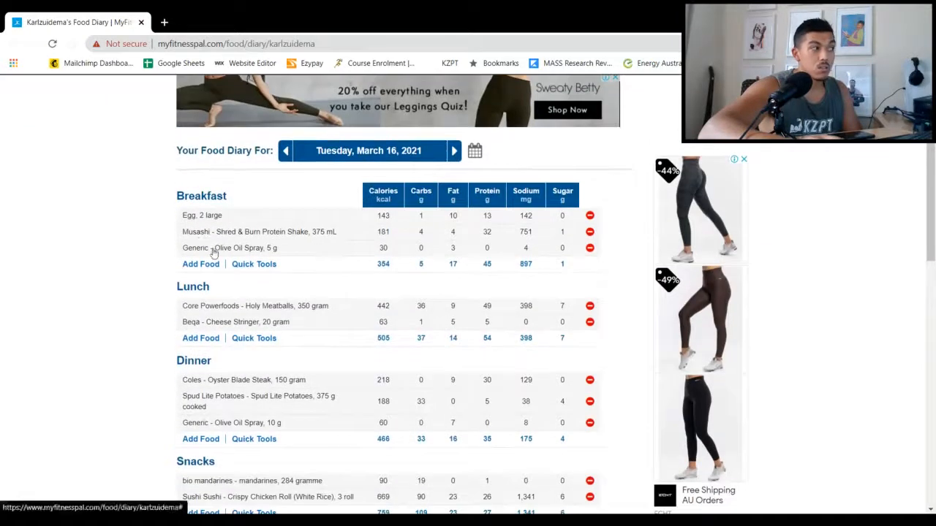
scroll(215, 254, "down", 1)
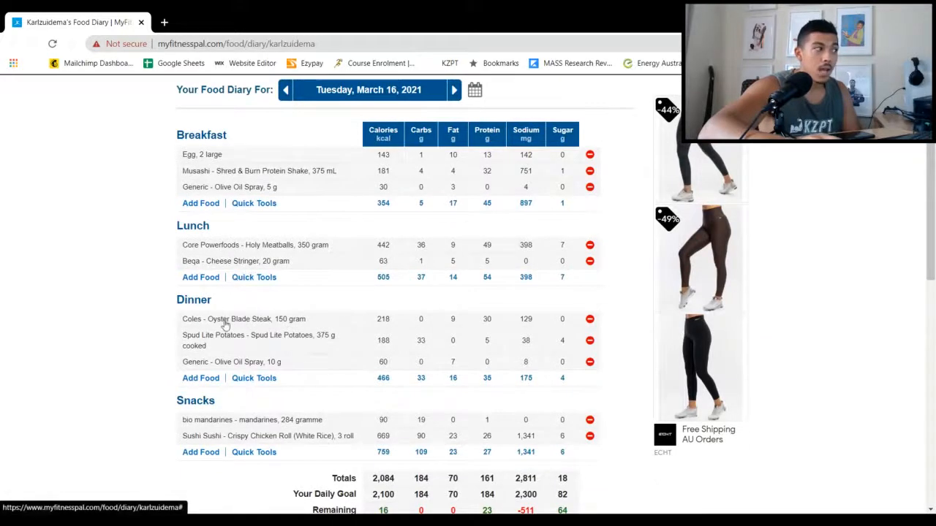
scroll(259, 325, "down", 1)
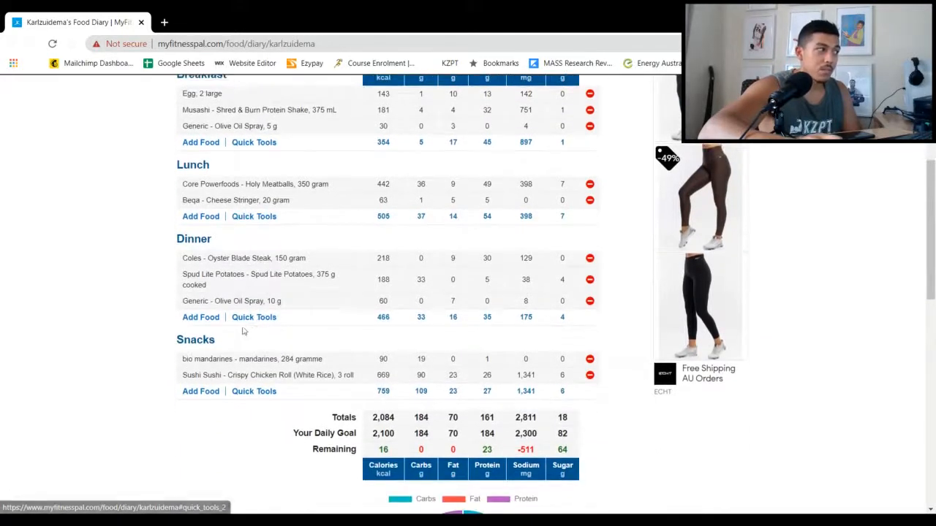
Set the Sushi Sushi Crispy Chicken Roll in Snacks to 2 servings of 1 roll and save the entry
scroll(238, 351, "down", 1)
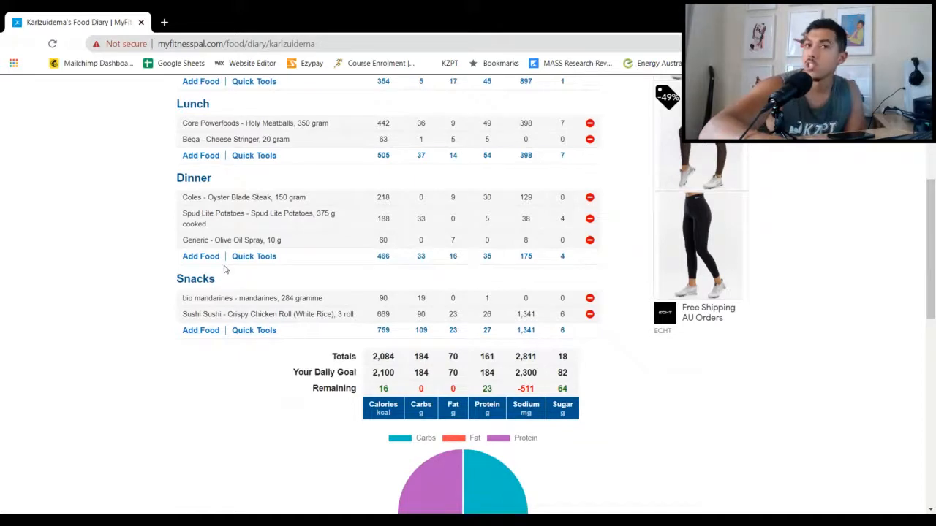
left_click(334, 314)
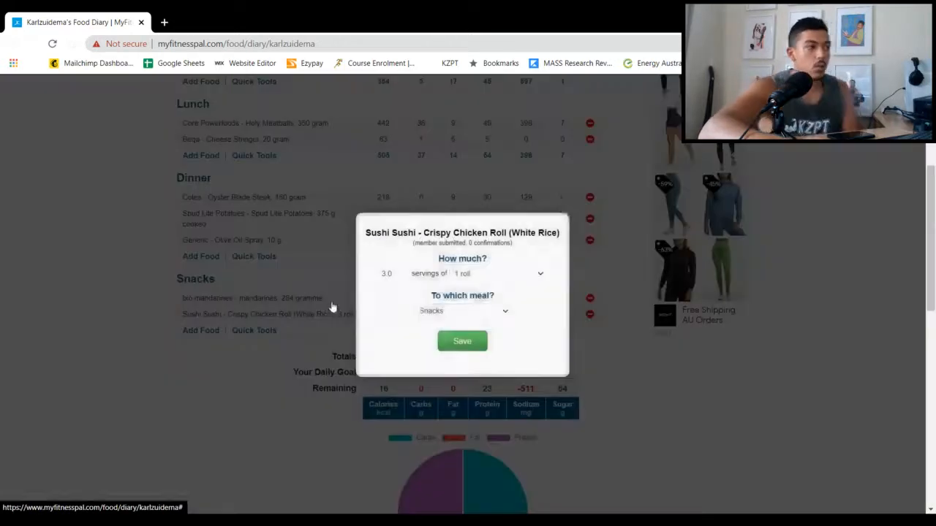
left_click(385, 269)
key("BackSpace")
type("2")
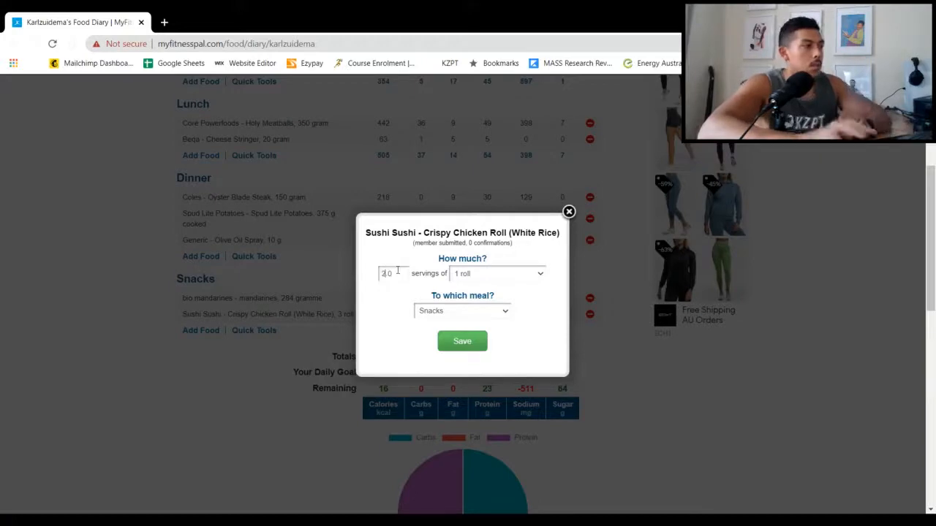
left_click(463, 352)
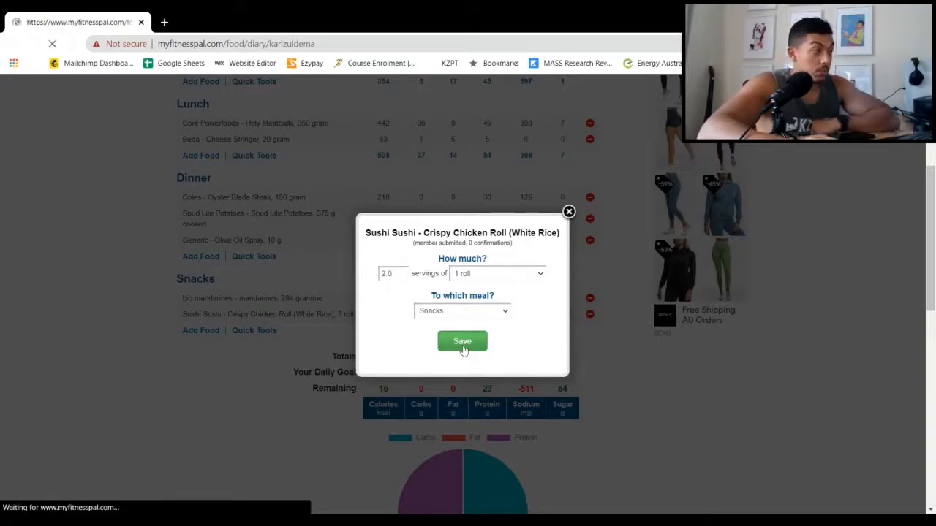
Look through the recent foods for Snacks and search the food database for "quest bar caramel chunk"
scroll(454, 354, "down", 3)
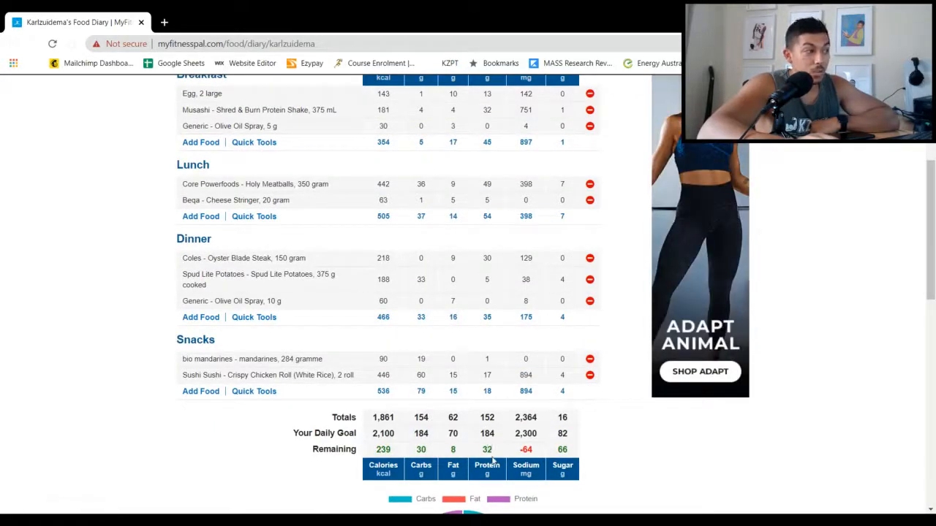
left_click(197, 394)
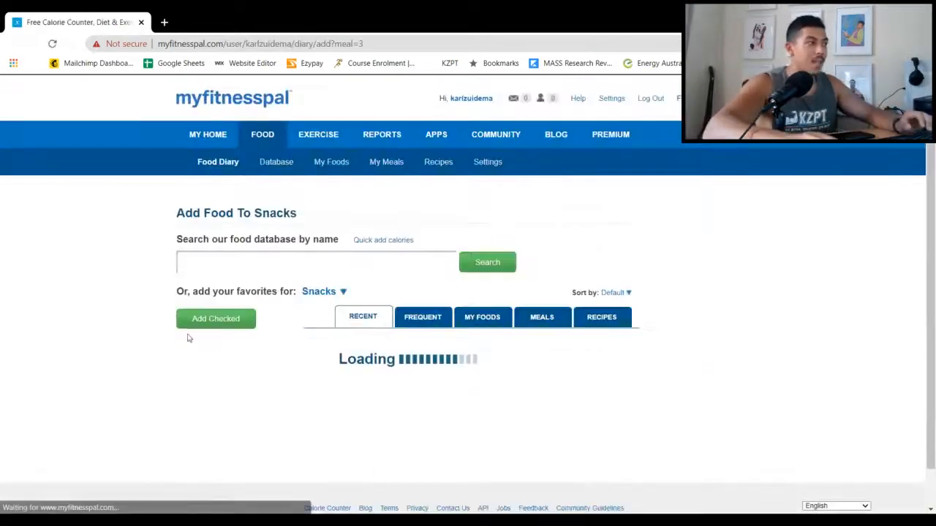
scroll(224, 278, "down", 2)
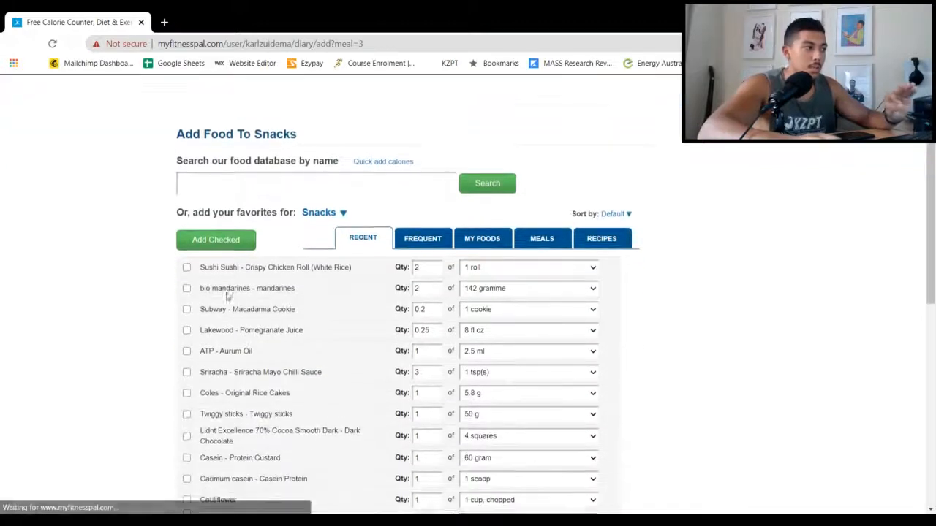
scroll(227, 296, "down", 1)
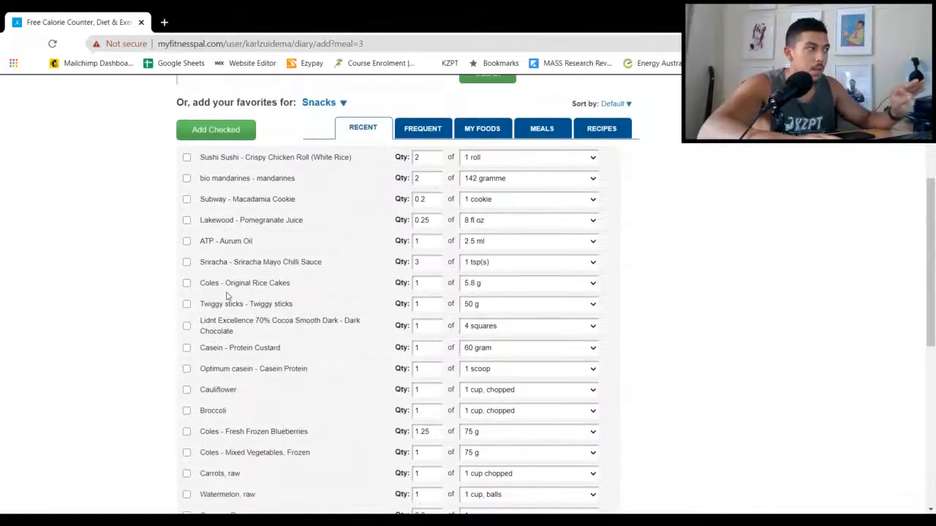
scroll(227, 295, "down", 5)
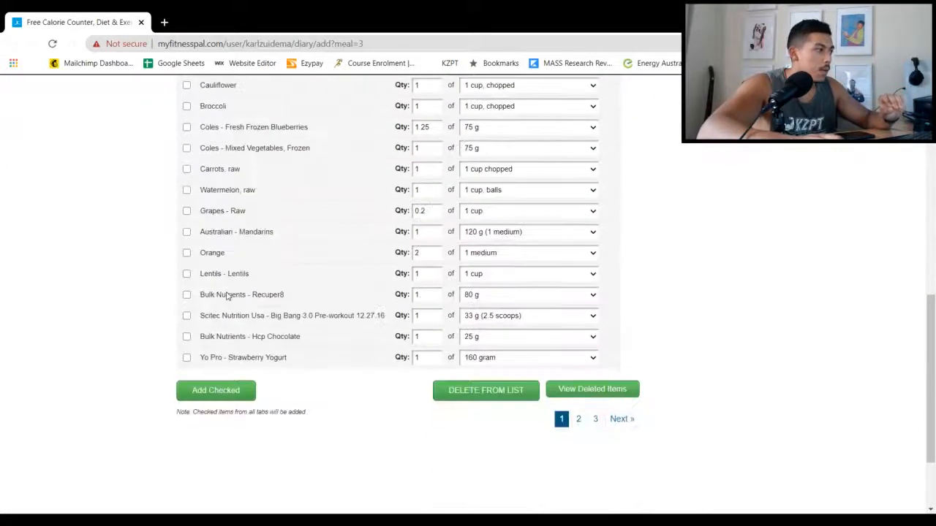
scroll(227, 296, "up", 8)
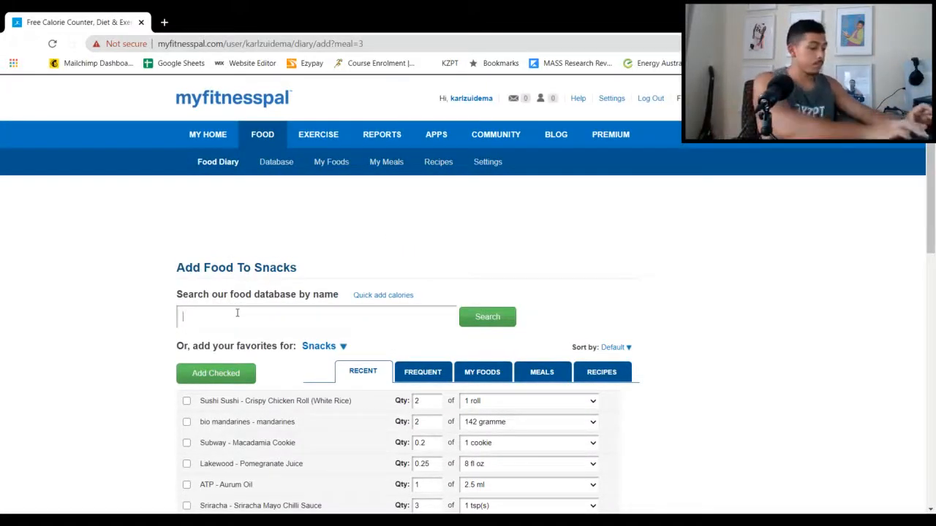
type("quest bar caramel")
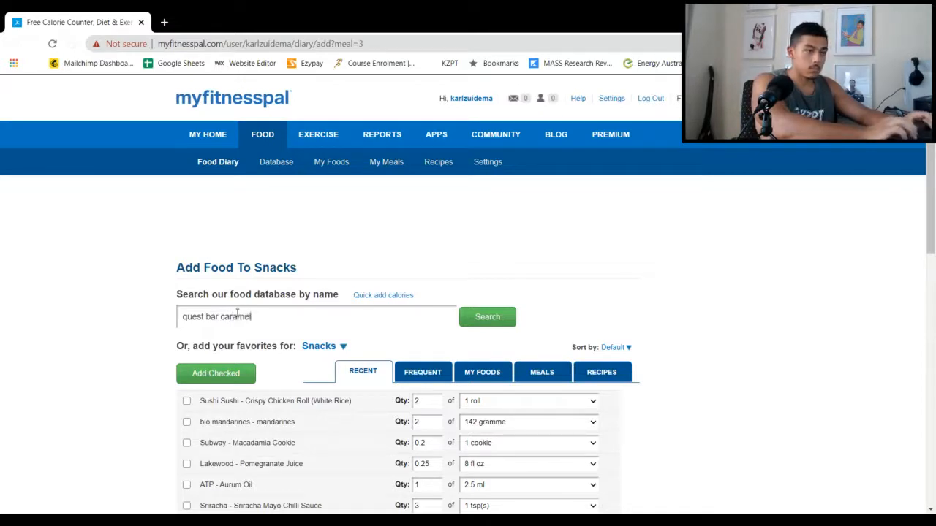
type("chunk")
key("Return")
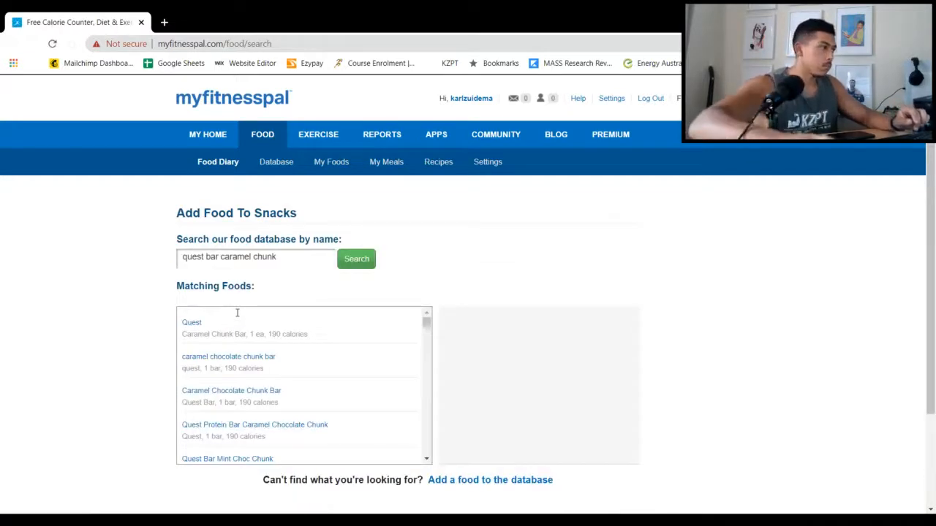
Check the nutrition facts of the Quest Caramel Chunk Bar and add 1 serving of 1 ea to Snacks
left_click(261, 392)
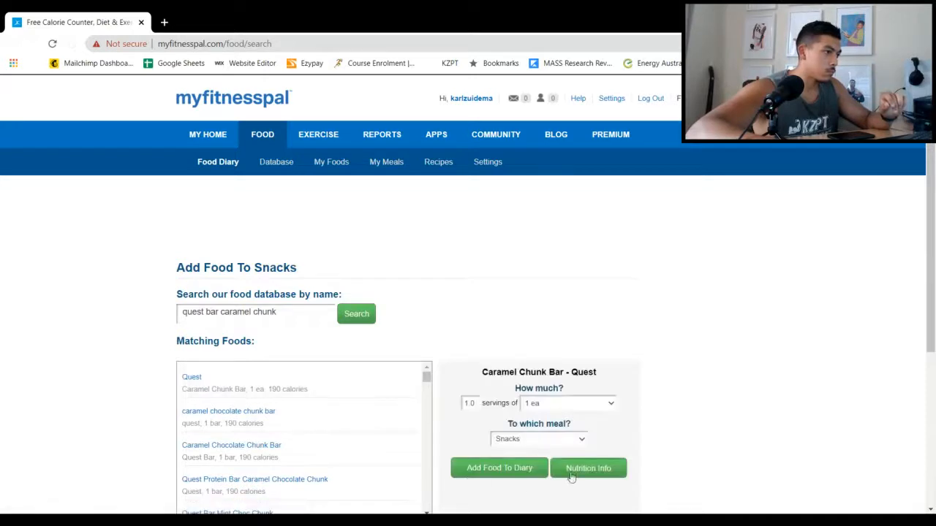
left_click(572, 477)
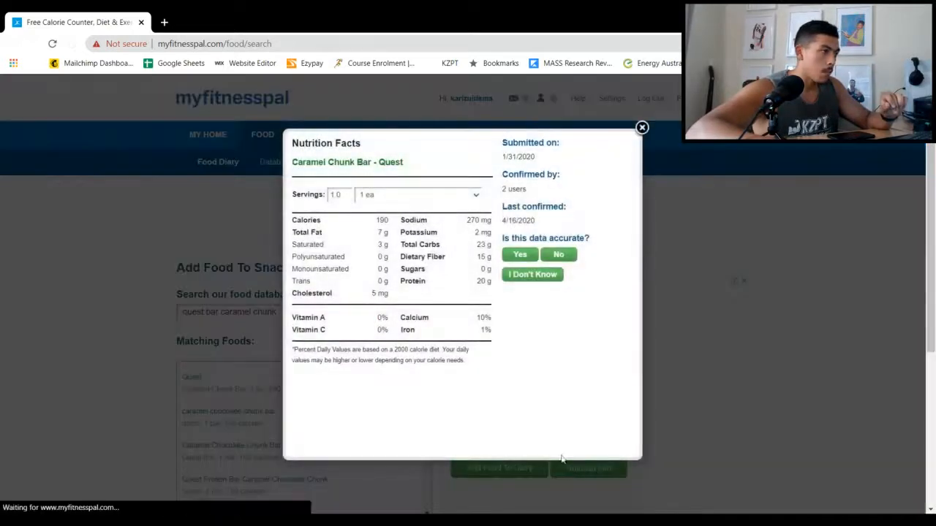
left_click(642, 129)
left_click(494, 472)
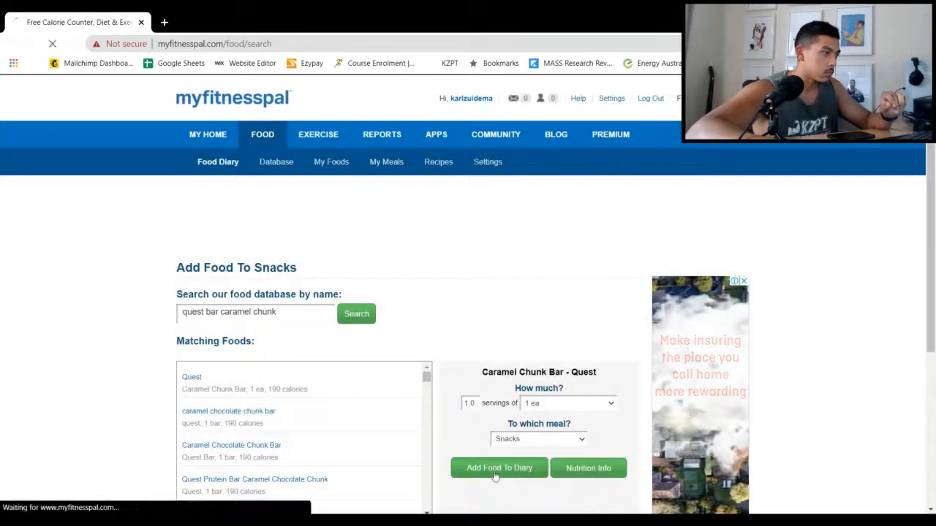
Check the updated diary totals against the daily goal and review all entries from Breakfast to Snacks
scroll(459, 448, "down", 2)
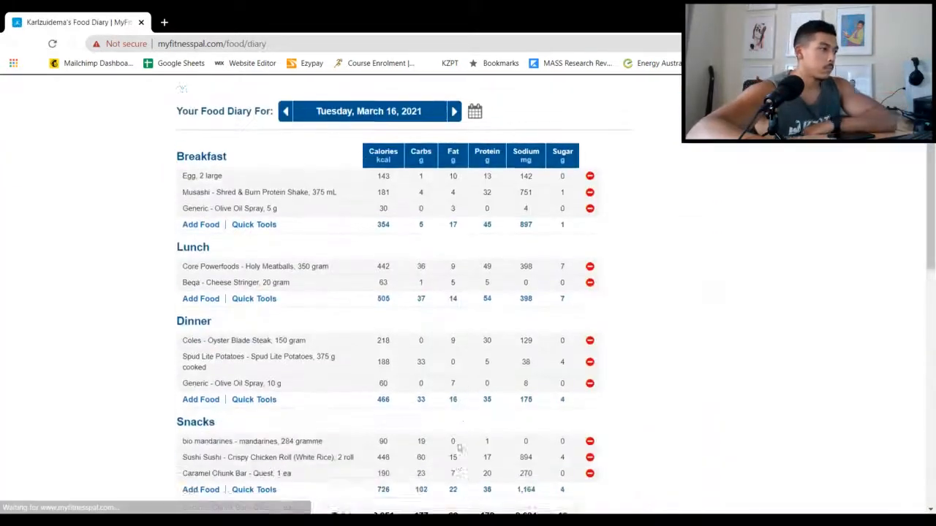
scroll(459, 447, "down", 4)
scroll(452, 420, "up", 1)
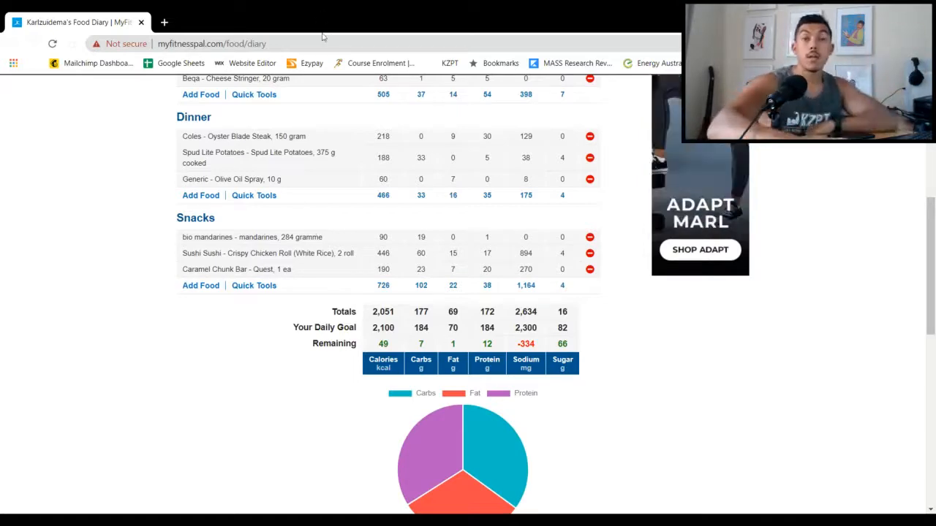
scroll(277, 191, "up", 3)
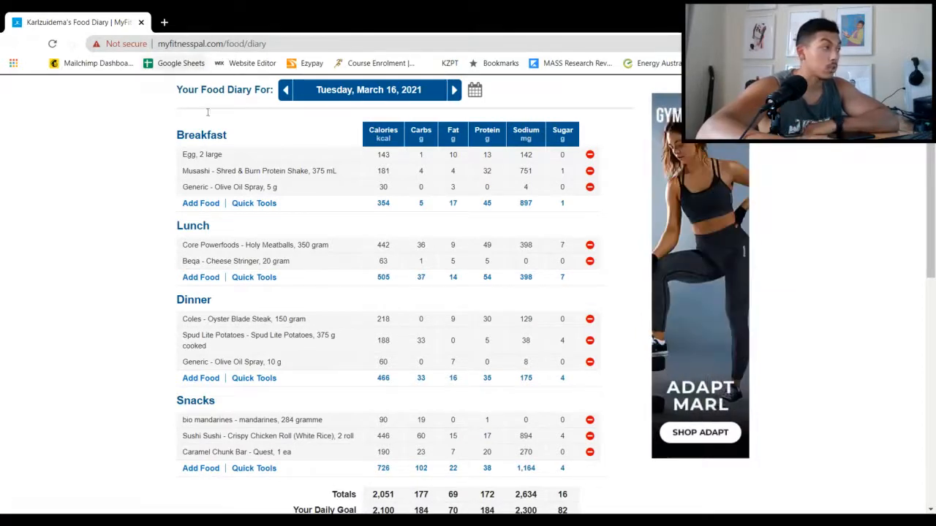
left_click_drag(154, 152, 612, 374)
scroll(475, 308, "down", 1)
scroll(480, 313, "down", 1)
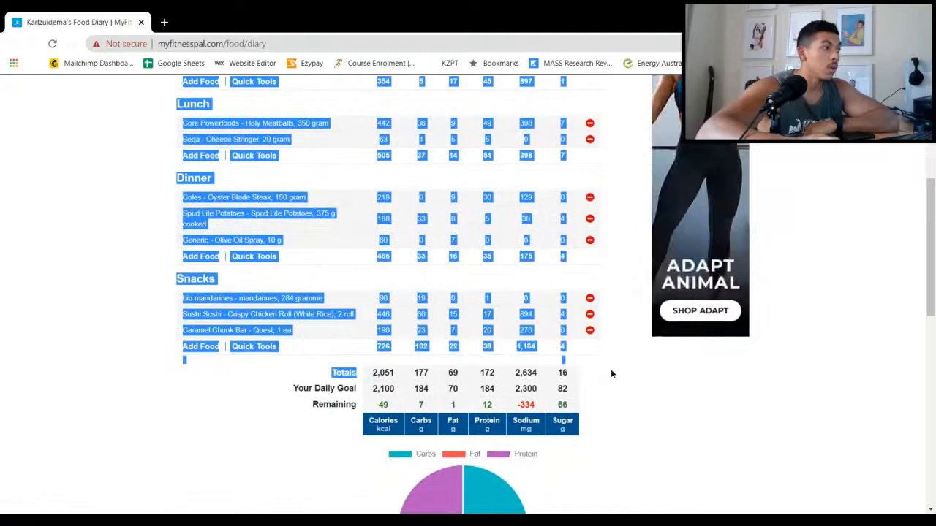
left_click(119, 344)
scroll(135, 361, "up", 3)
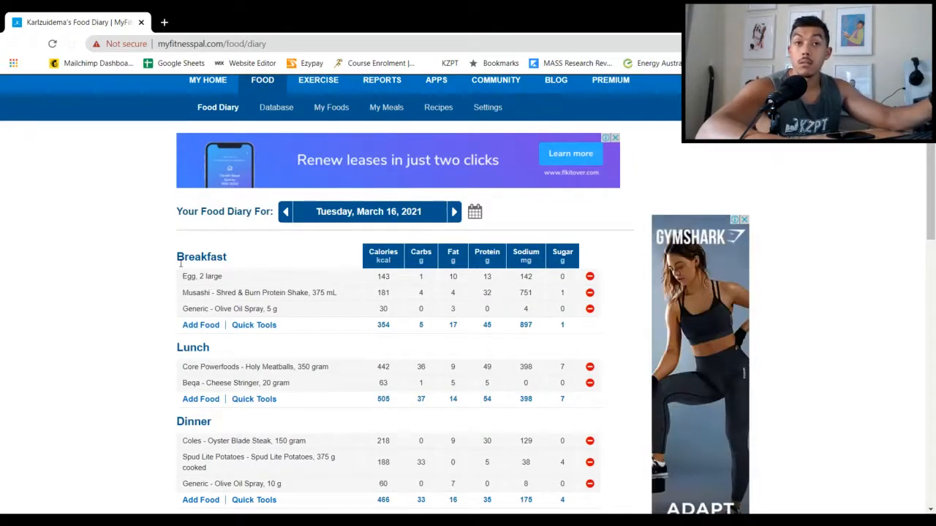
Compare the remaining calories and macronutrients with the individual foods, examining the Breakfast and Lunch entries in particular
scroll(180, 267, "down", 5)
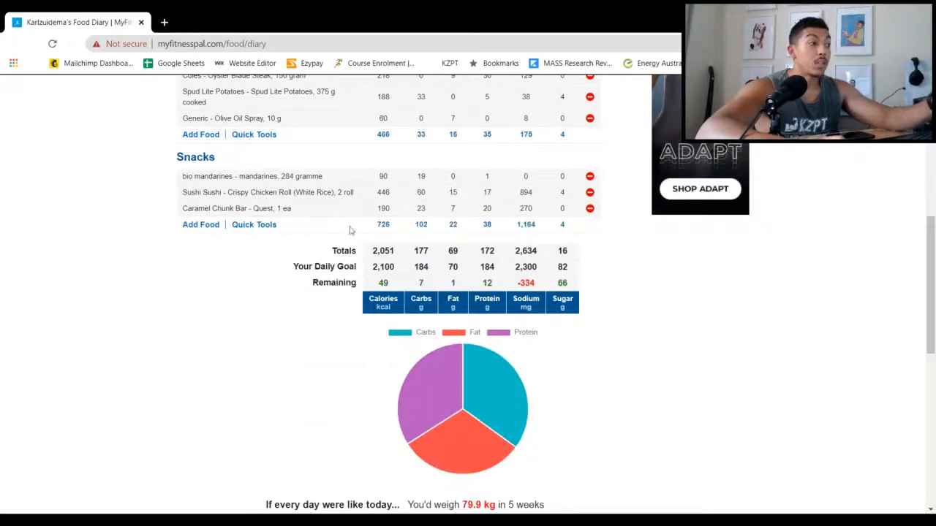
scroll(388, 268, "up", 2)
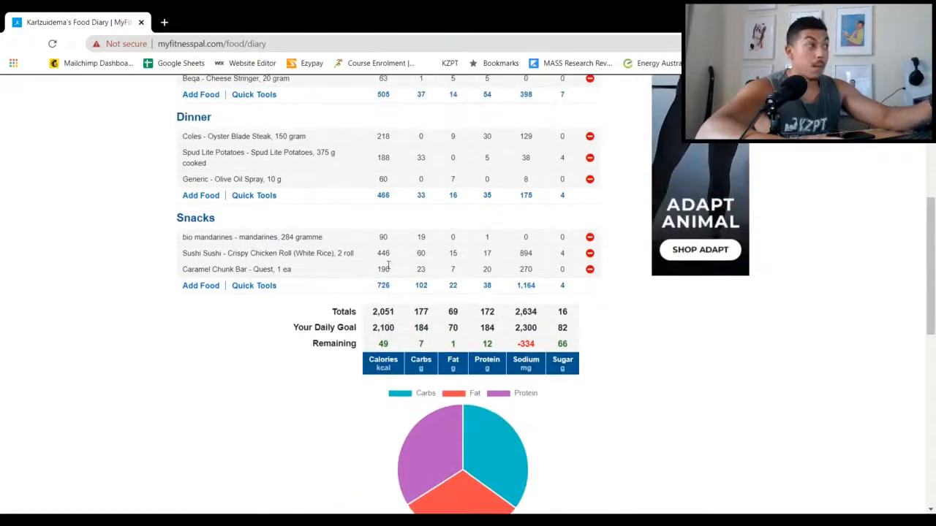
scroll(388, 269, "up", 2)
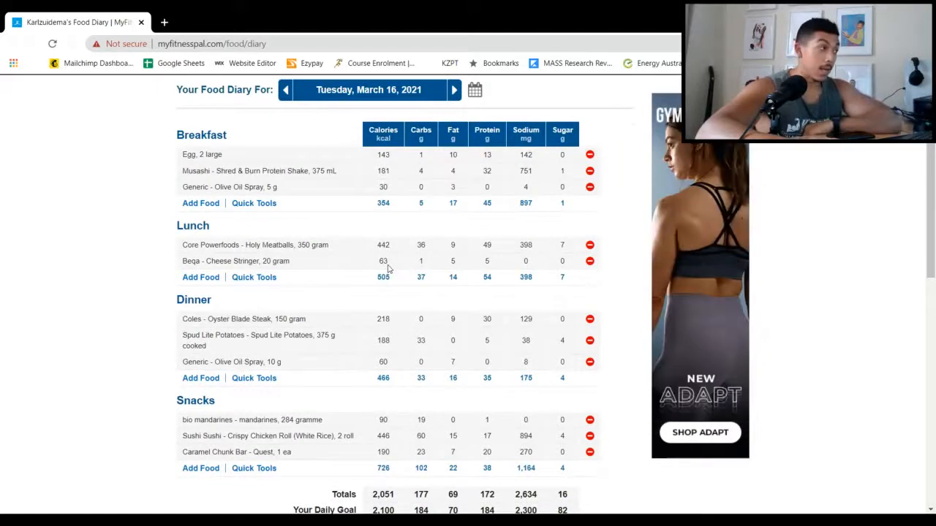
scroll(388, 269, "up", 1)
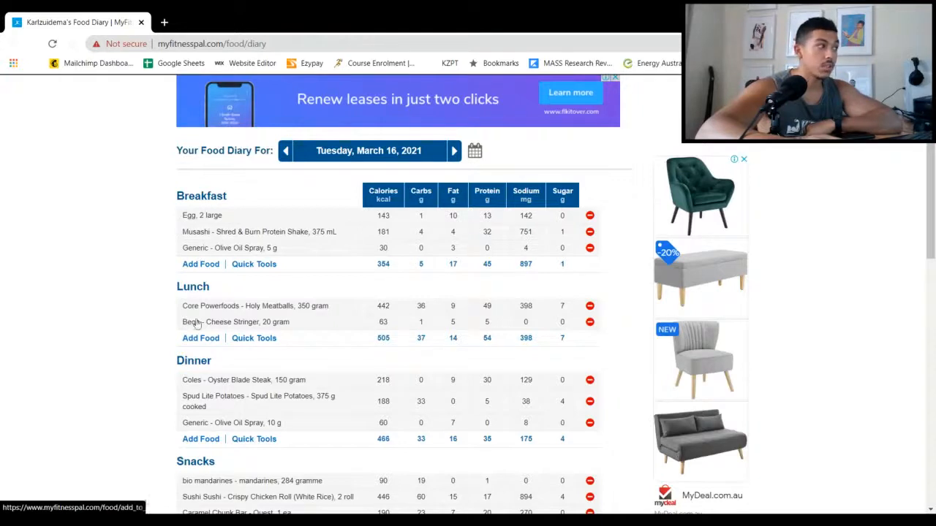
scroll(225, 327, "down", 1)
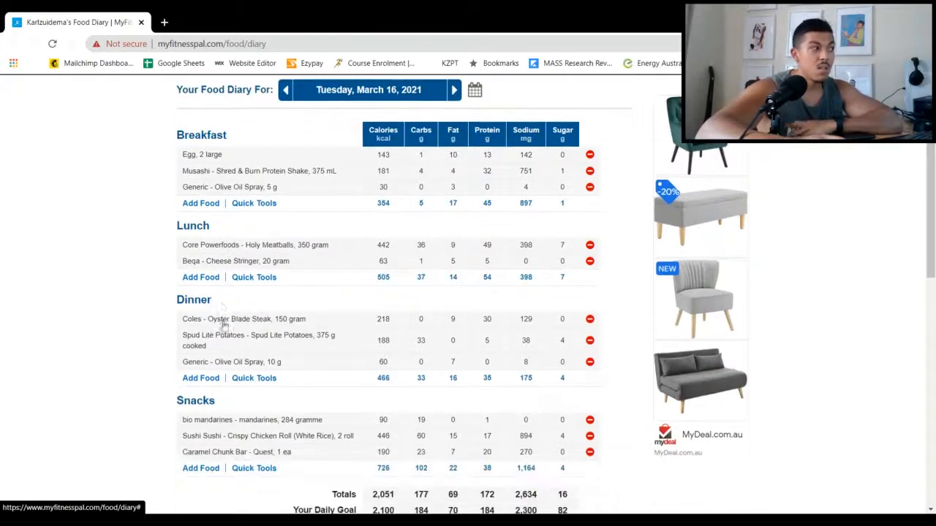
left_click_drag(167, 263, 430, 272)
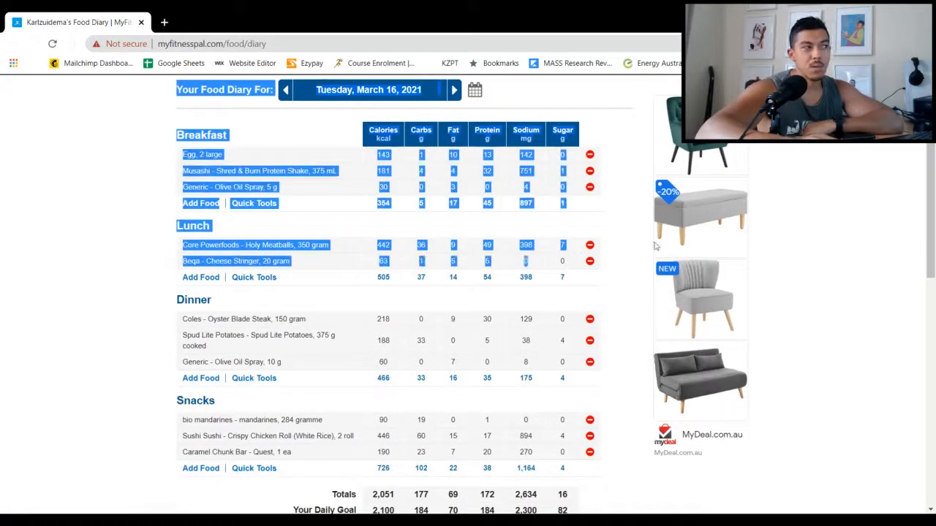
left_click(65, 250)
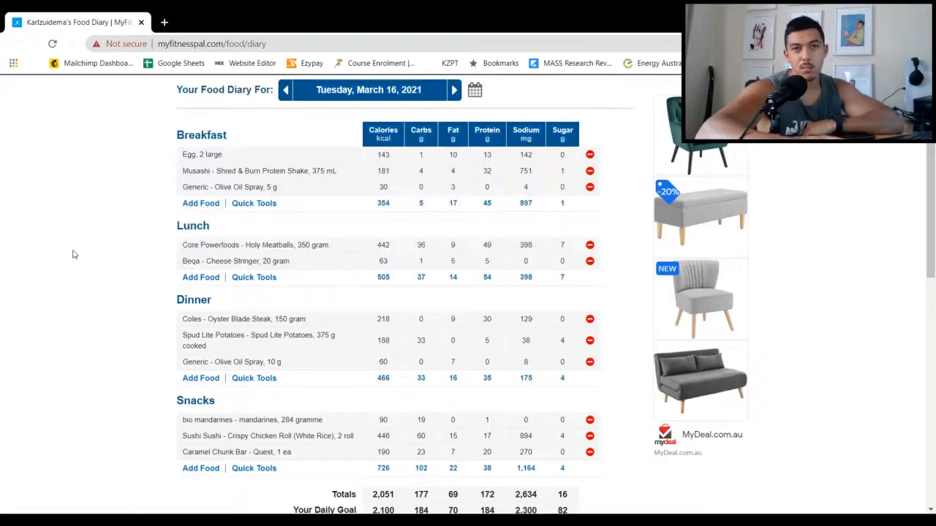
scroll(73, 254, "down", 2)
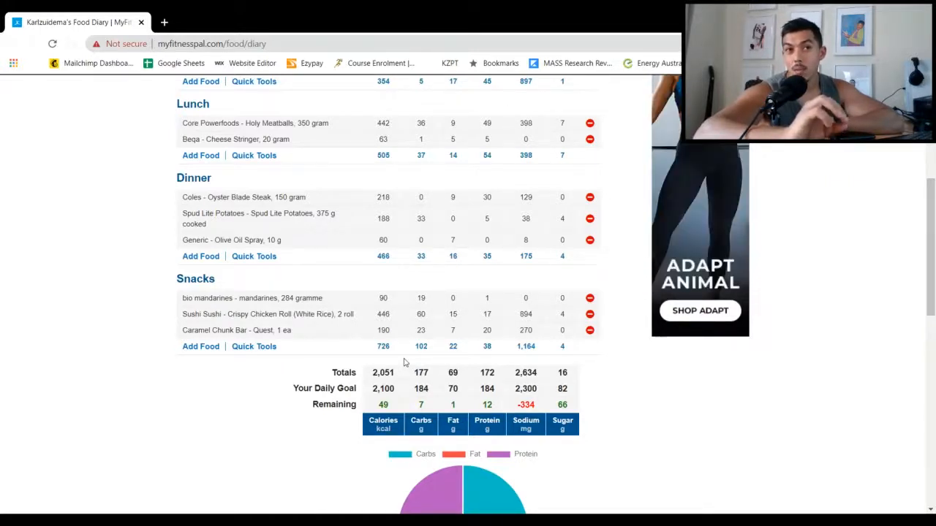
Open the Remember meal form for the day's Breakfast entries
scroll(228, 295, "up", 3)
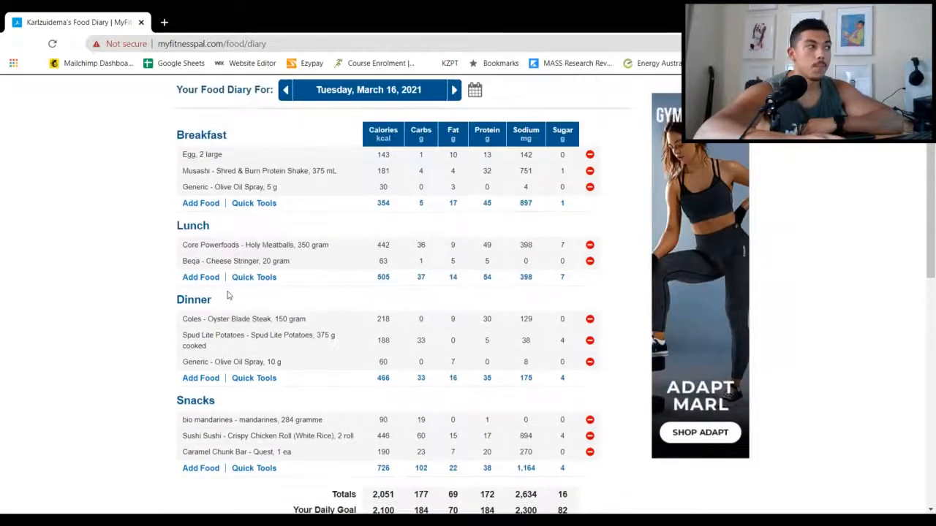
scroll(248, 310, "up", 2)
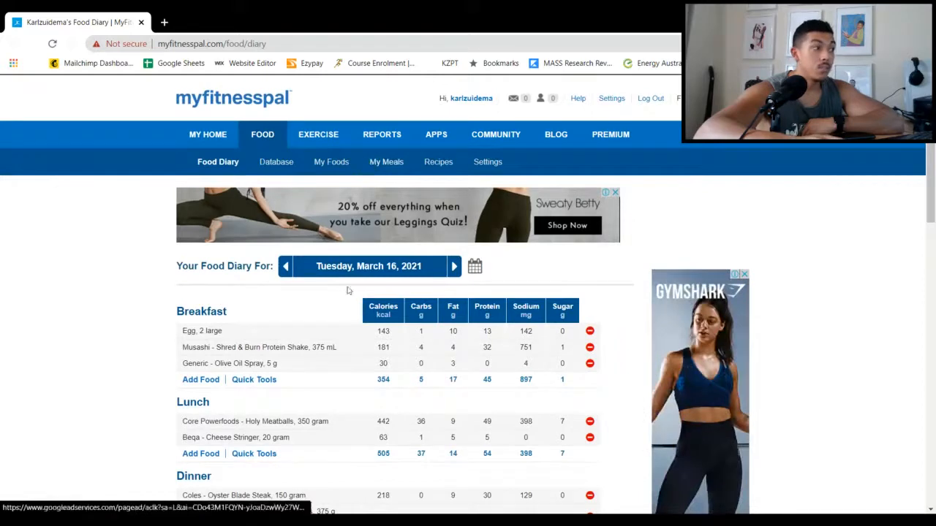
scroll(290, 313, "down", 1)
scroll(291, 313, "down", 1)
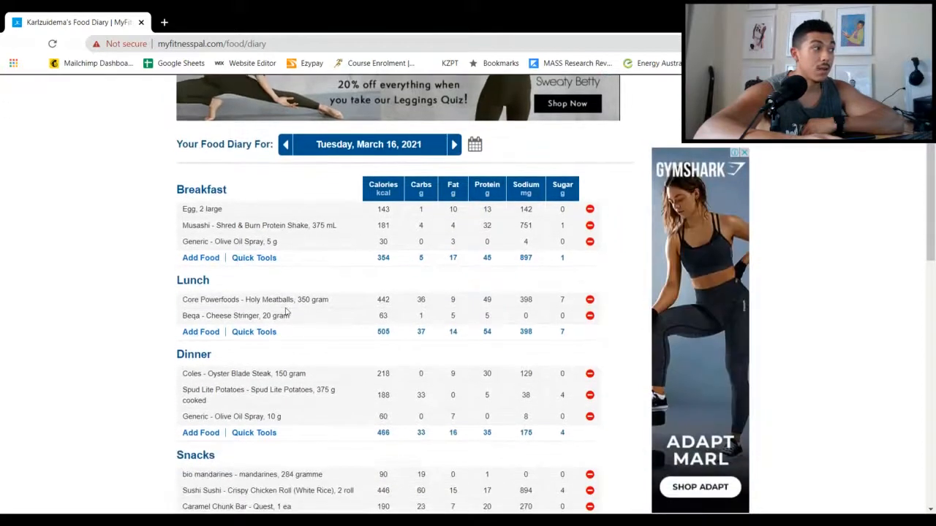
left_click(249, 258)
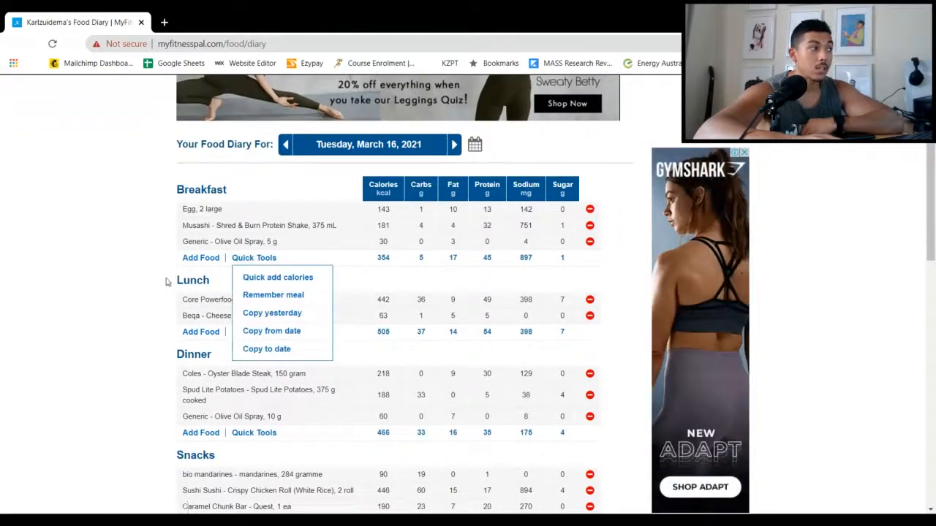
left_click(249, 296)
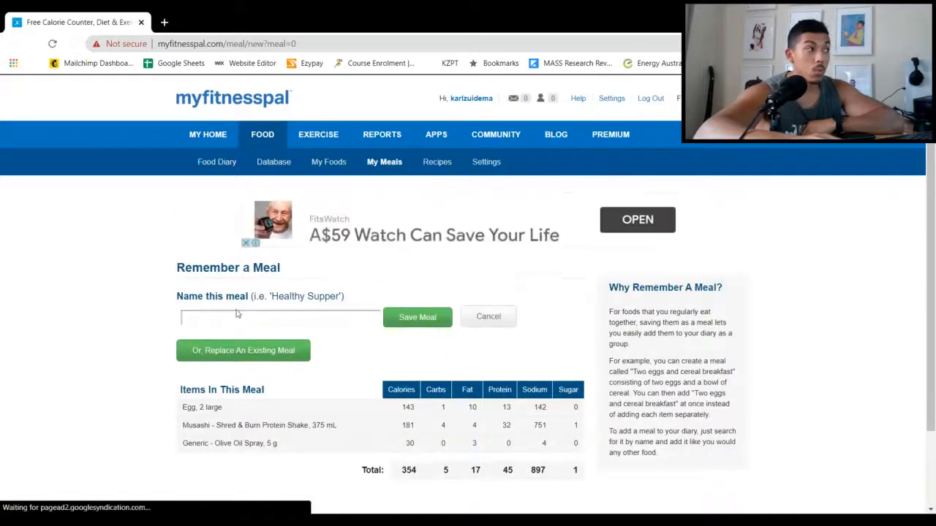
Review the items in the breakfast meal, name it "Cutting Breakfast" and save it
left_click(234, 317)
scroll(234, 311, "down", 1)
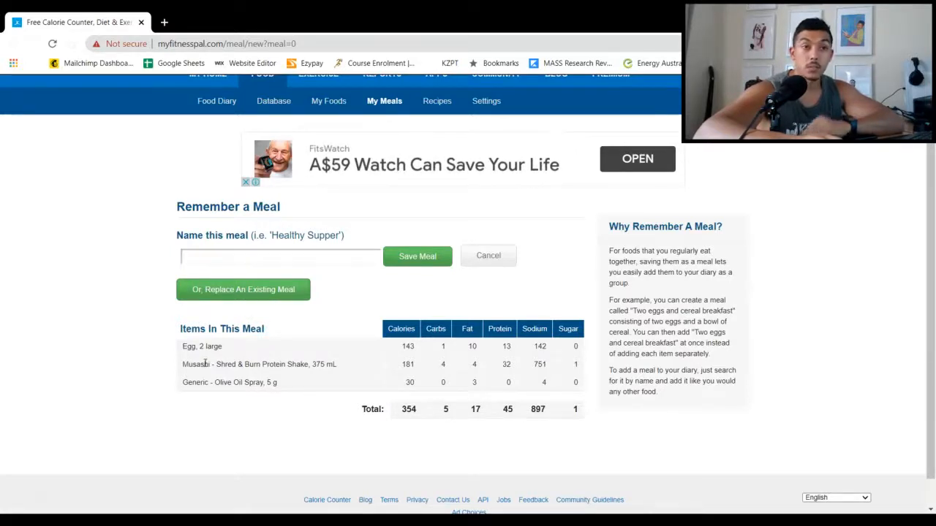
left_click(258, 252)
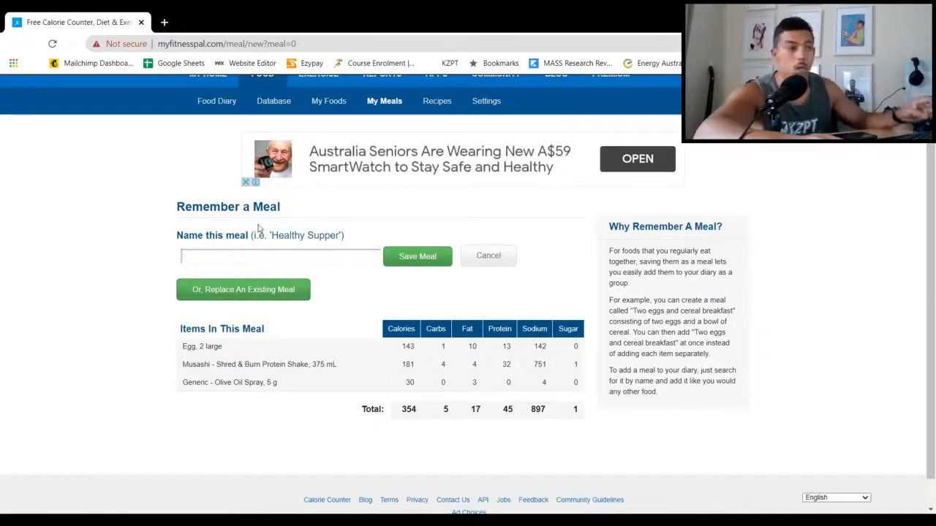
type("Cutti")
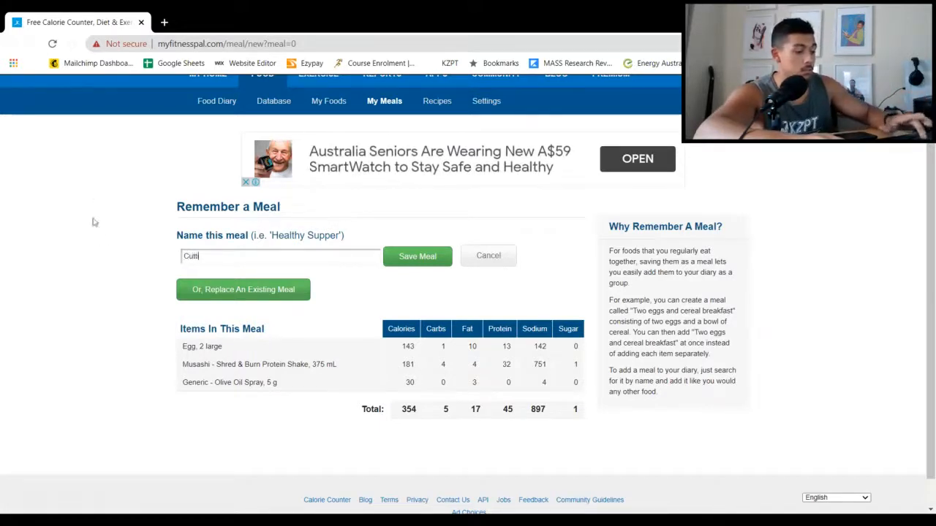
type("ng Bre")
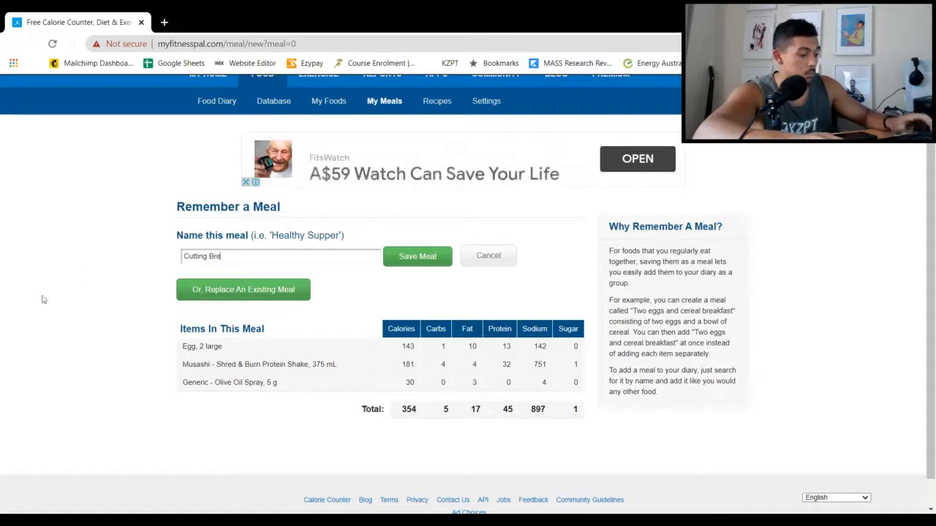
type("akfast")
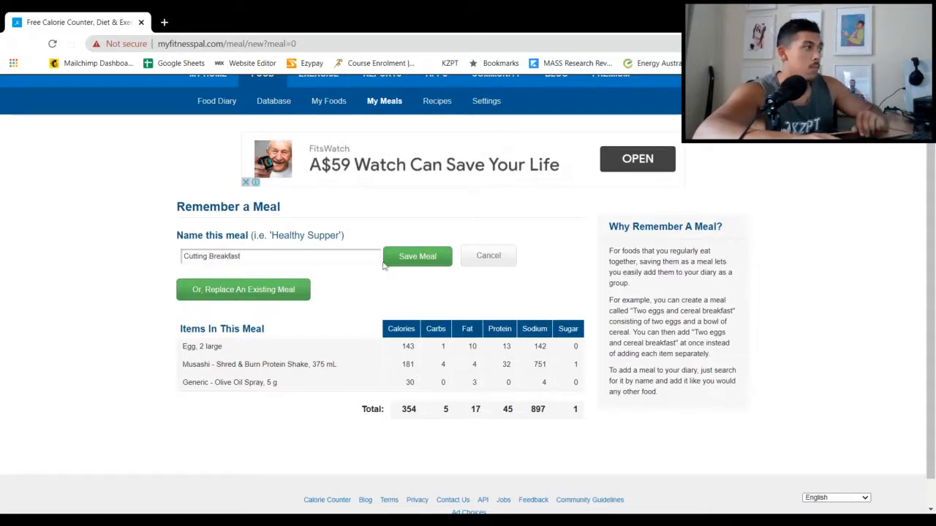
left_click(402, 261)
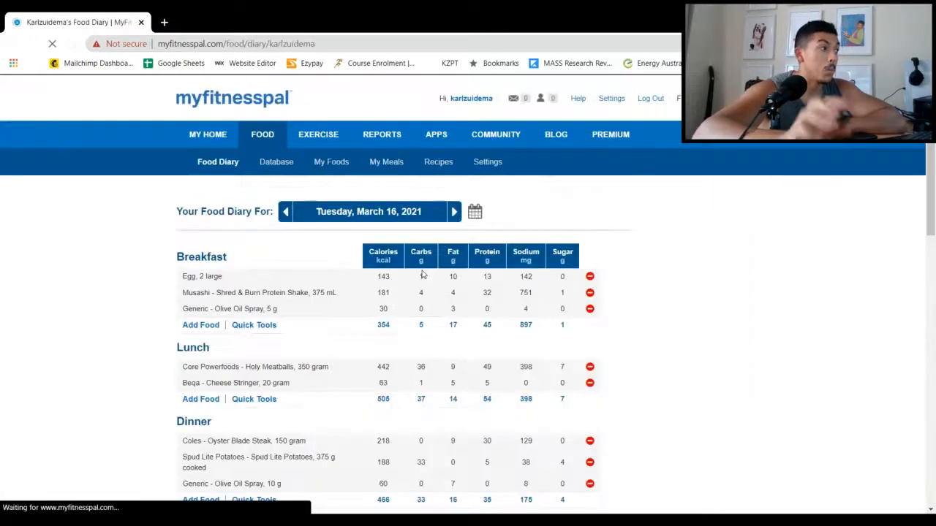
Move the food diary forward one day to Wednesday, March 17, 2021
scroll(346, 300, "down", 2)
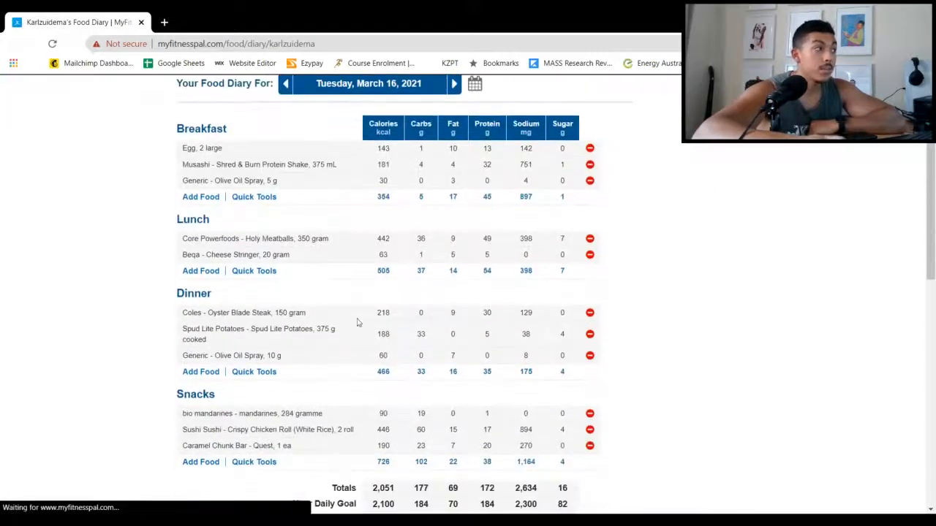
left_click(454, 84)
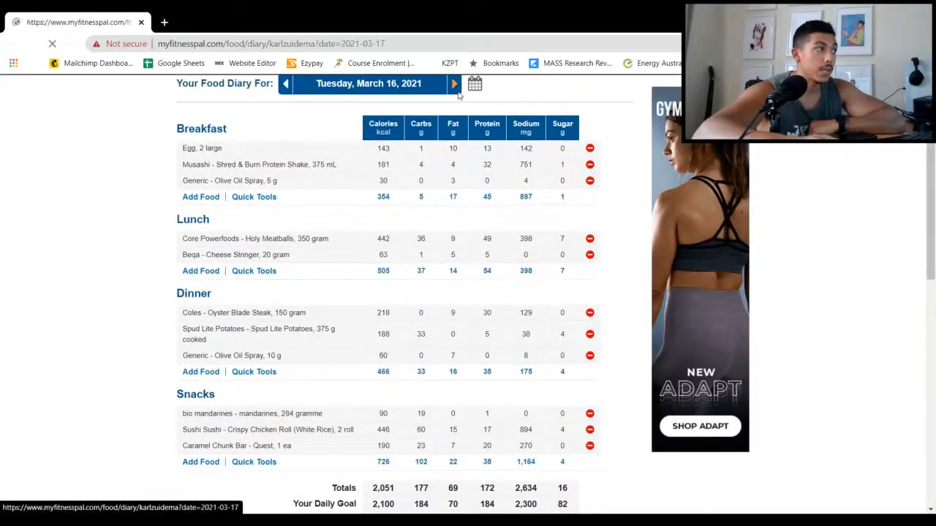
Try to add the saved meal "Cutting Breakfast" to Breakfast on March 17
left_click(188, 281)
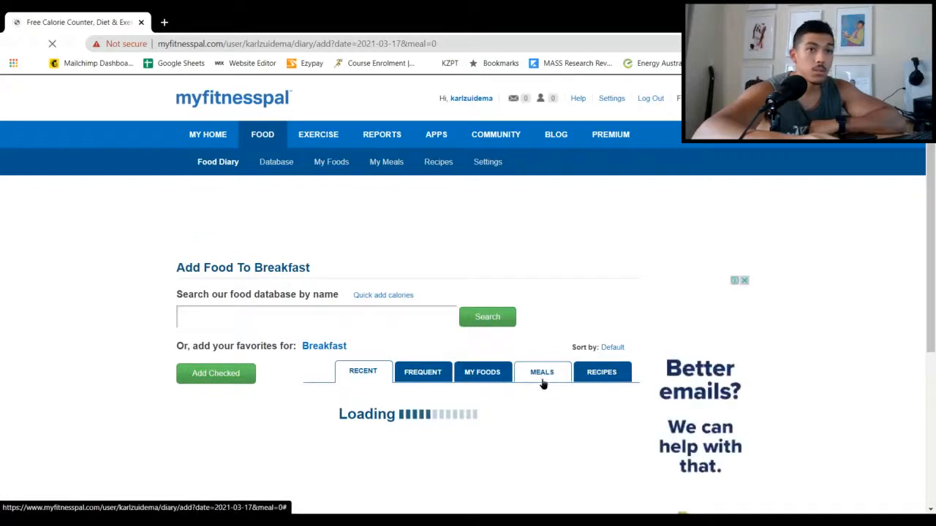
left_click(542, 383)
scroll(539, 386, "down", 3)
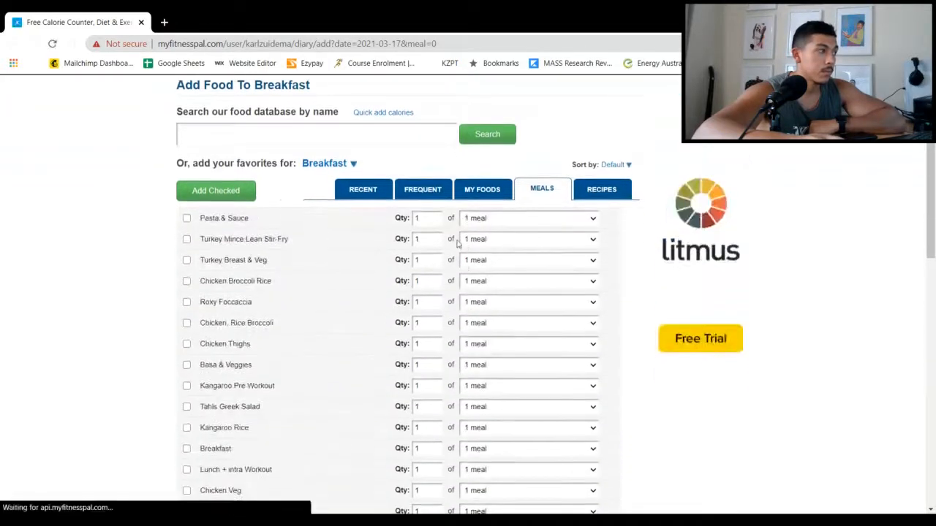
left_click(532, 194)
scroll(335, 277, "down", 3)
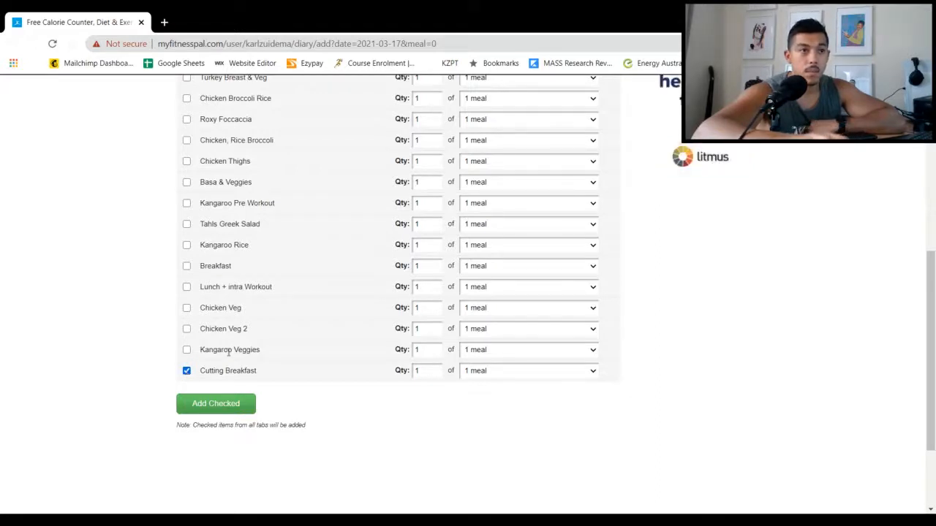
left_click(228, 404)
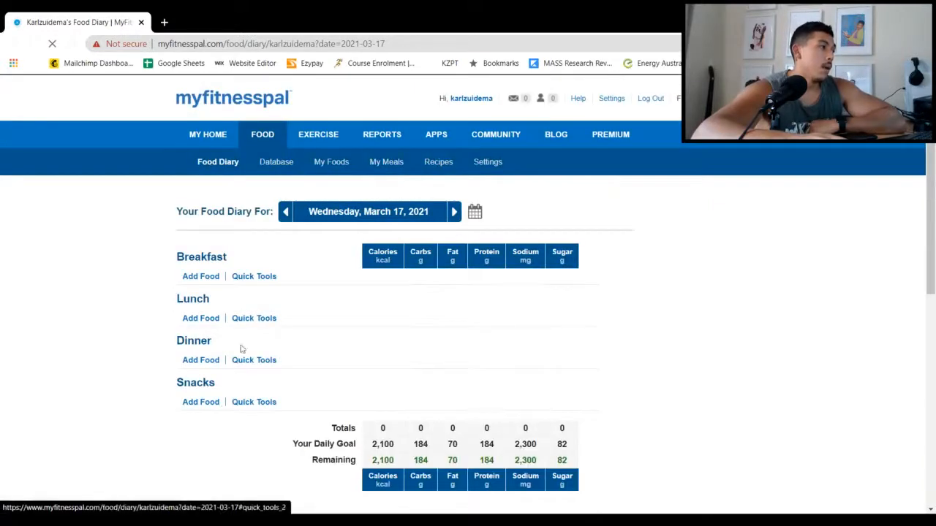
scroll(137, 339, "down", 3)
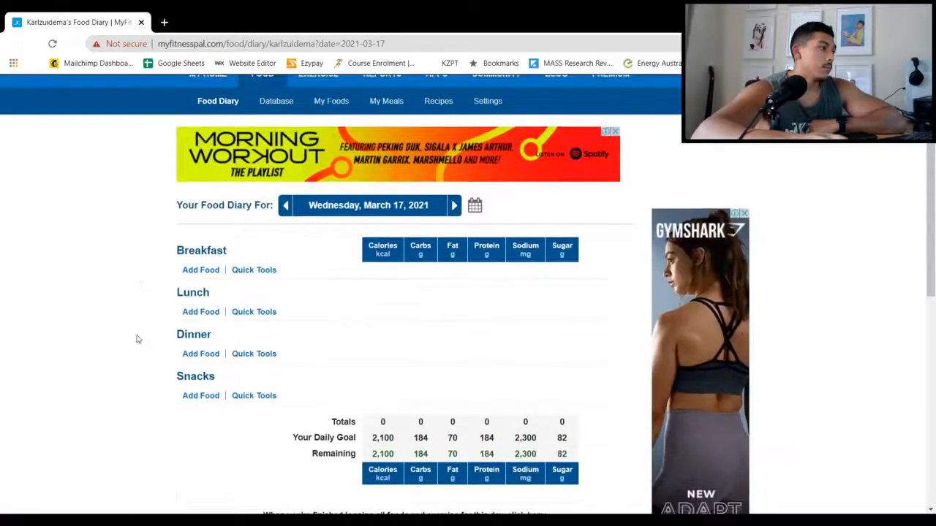
scroll(152, 308, "up", 1)
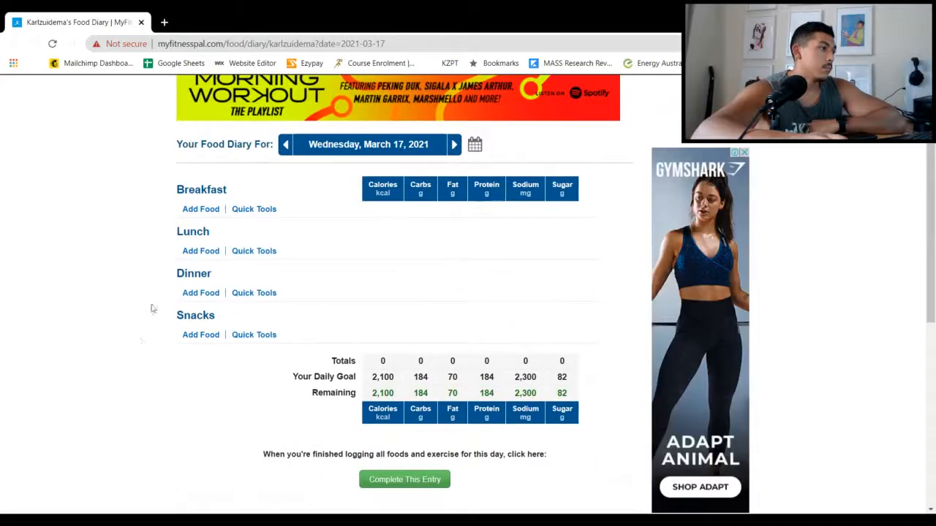
left_click(239, 209)
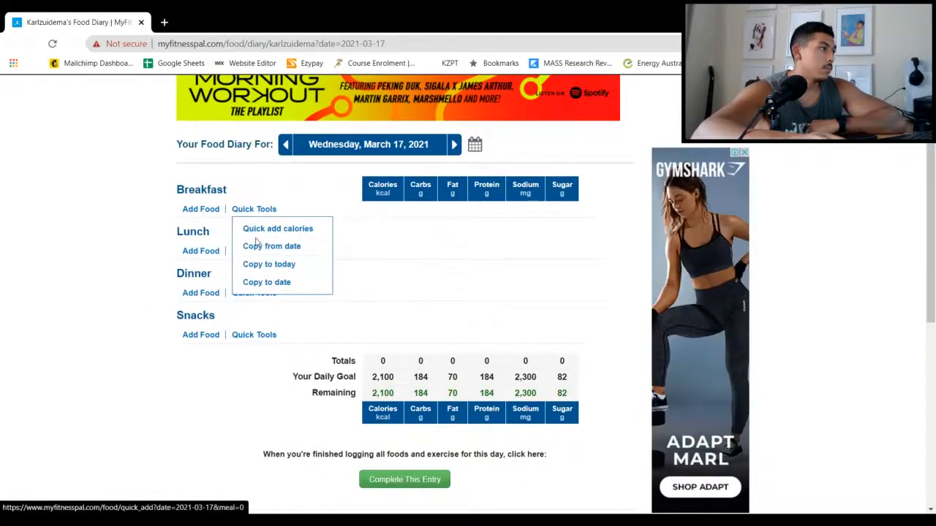
left_click(129, 247)
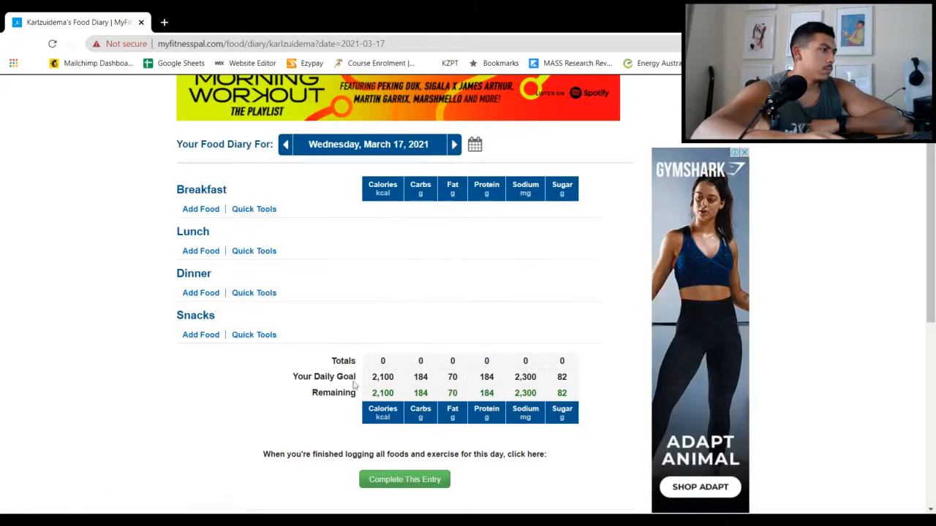
Add one serving of the saved meal "Cutting Breakfast" to the empty Breakfast section for March 17
left_click(200, 212)
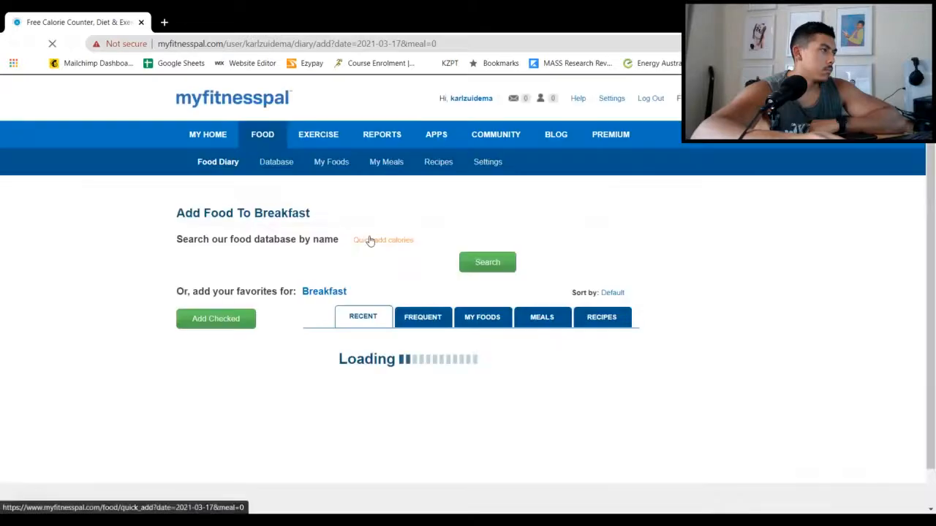
left_click(542, 373)
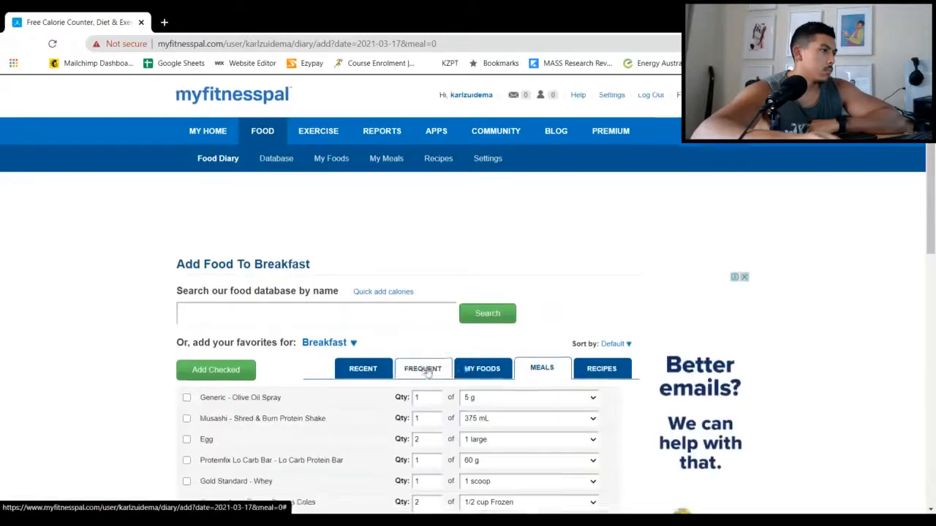
scroll(289, 331, "down", 3)
scroll(286, 317, "down", 5)
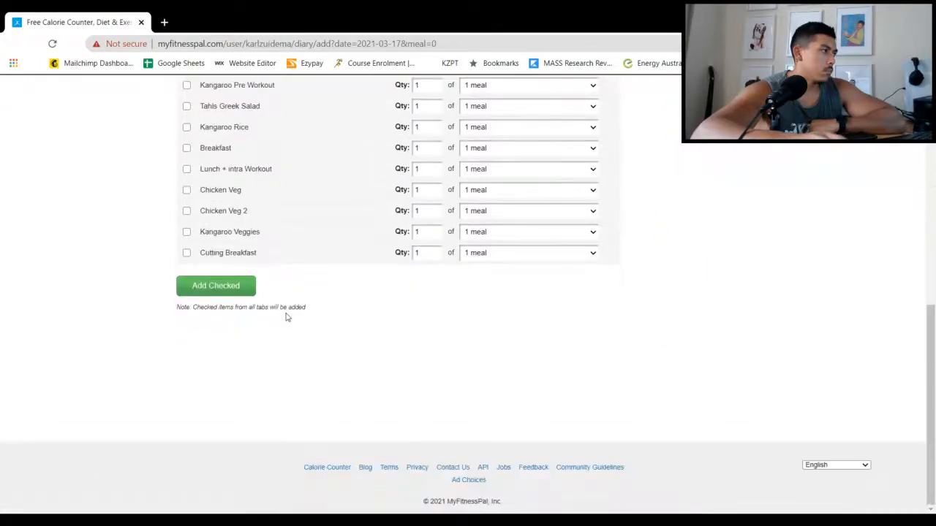
left_click(484, 258)
left_click(481, 266)
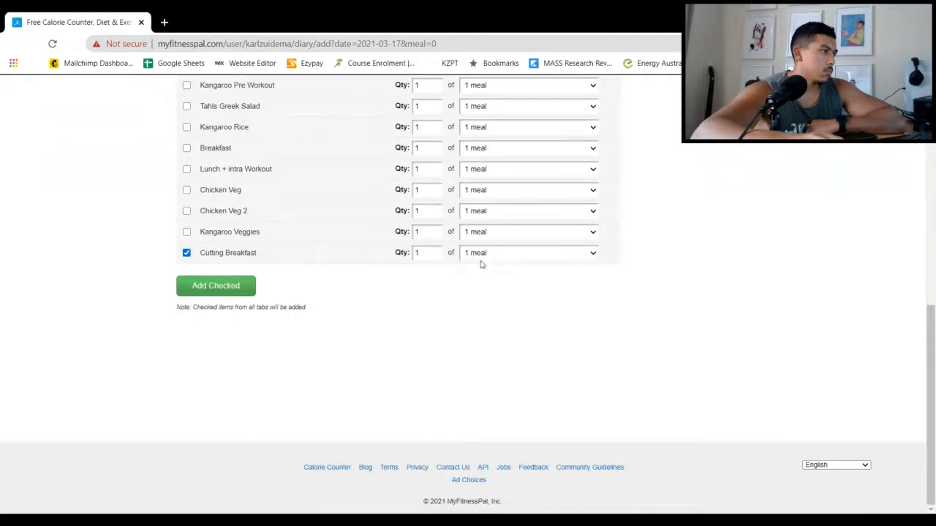
left_click(226, 291)
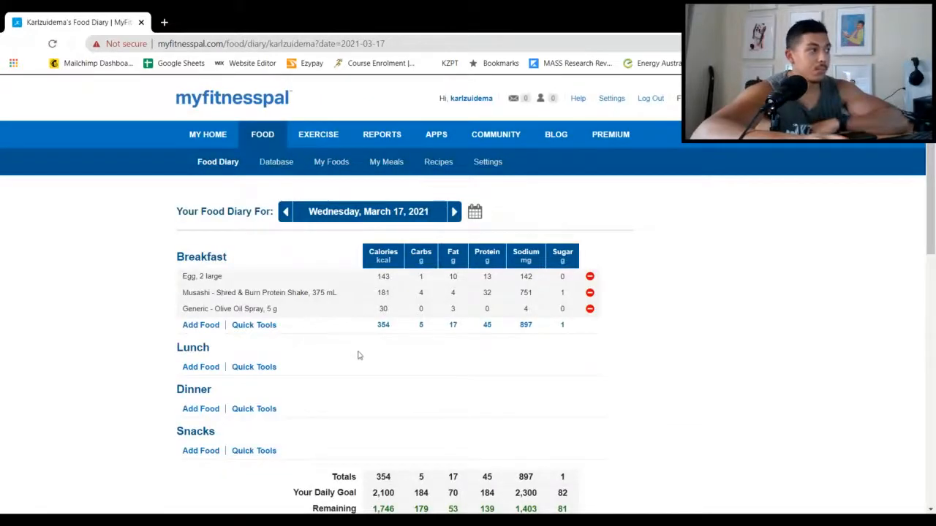
Review the March 17 Breakfast entries, the day's totals against the daily goal, and the macronutrient chart
scroll(355, 358, "down", 2)
scroll(390, 264, "down", 2)
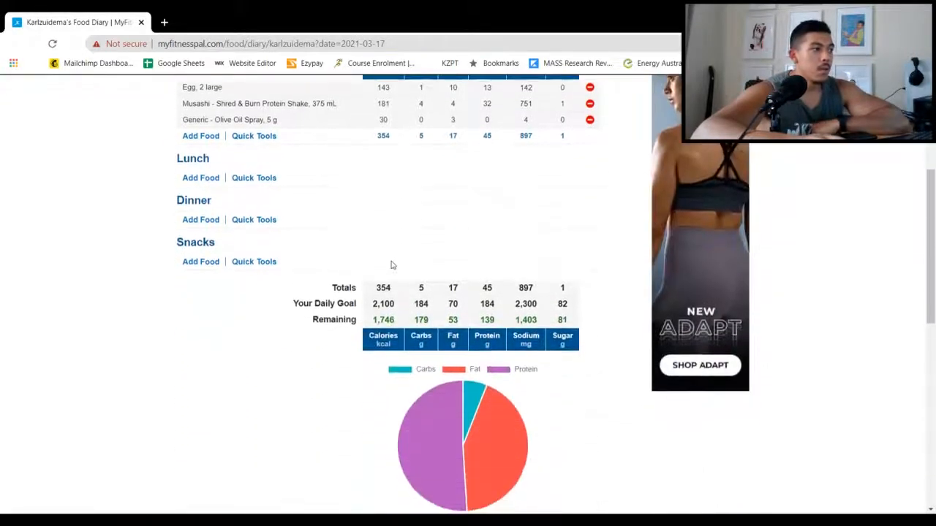
scroll(370, 212, "up", 1)
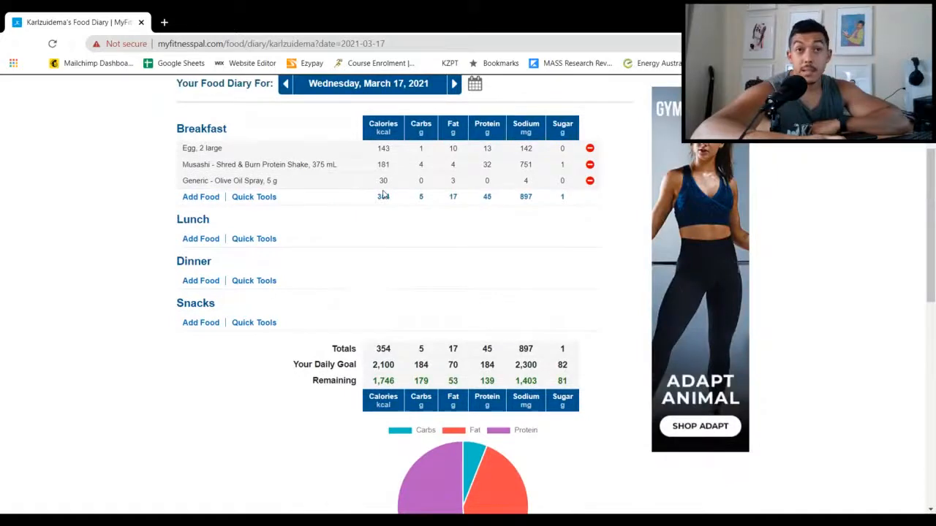
scroll(384, 195, "up", 1)
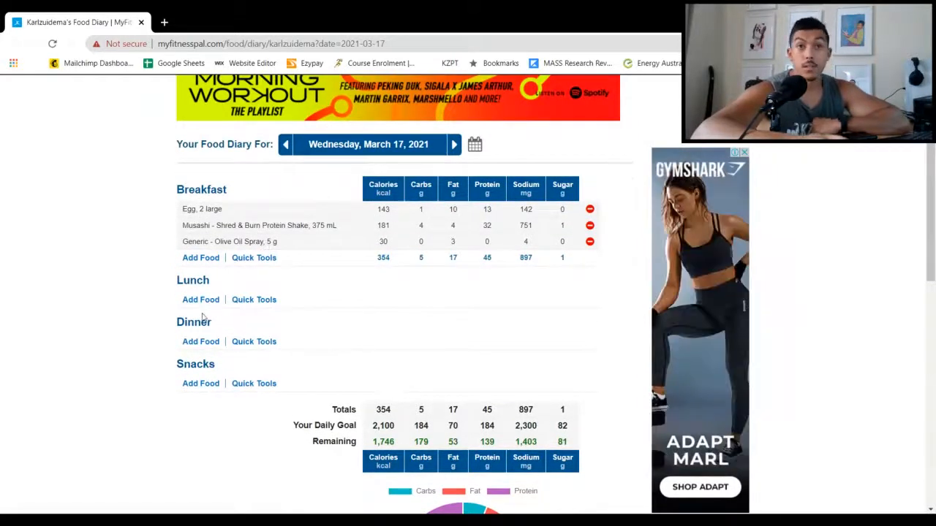
scroll(204, 317, "up", 2)
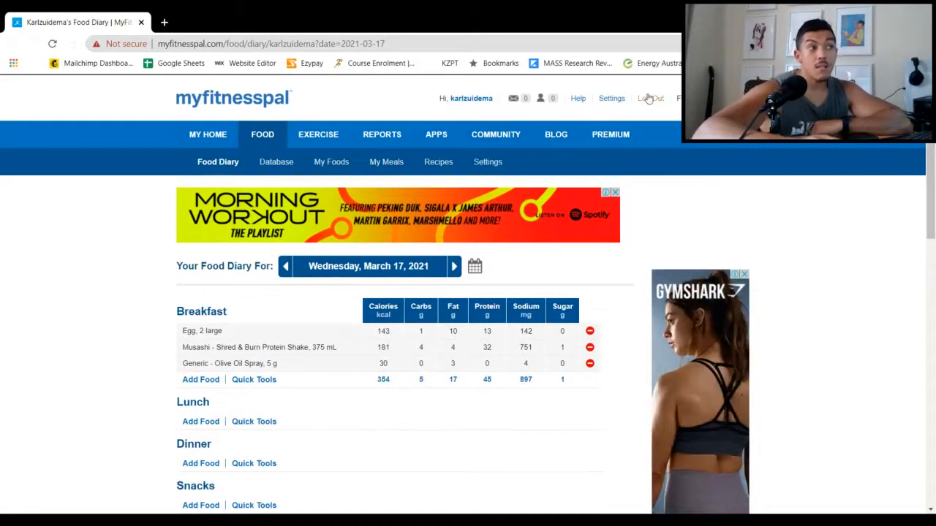
Visit the Community message boards and return to the food diary for March 16
left_click(500, 137)
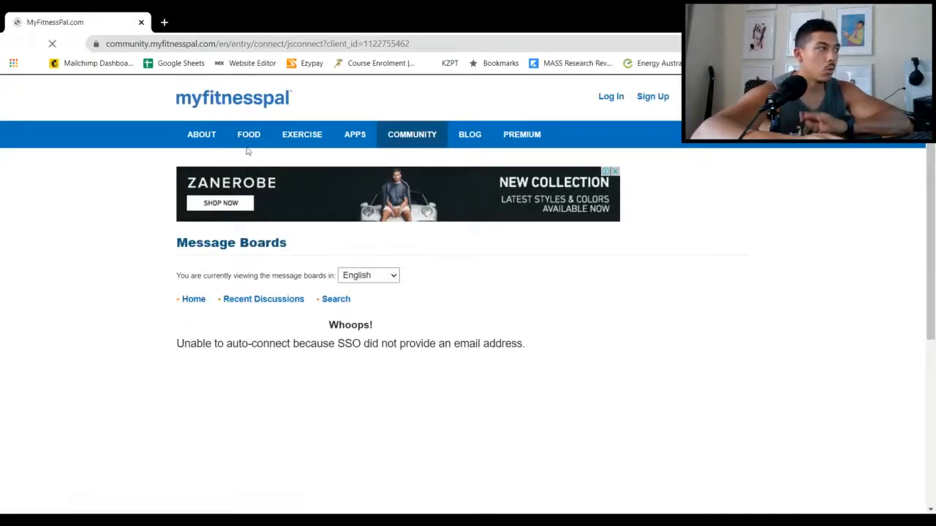
right_click(249, 138)
key("Escape")
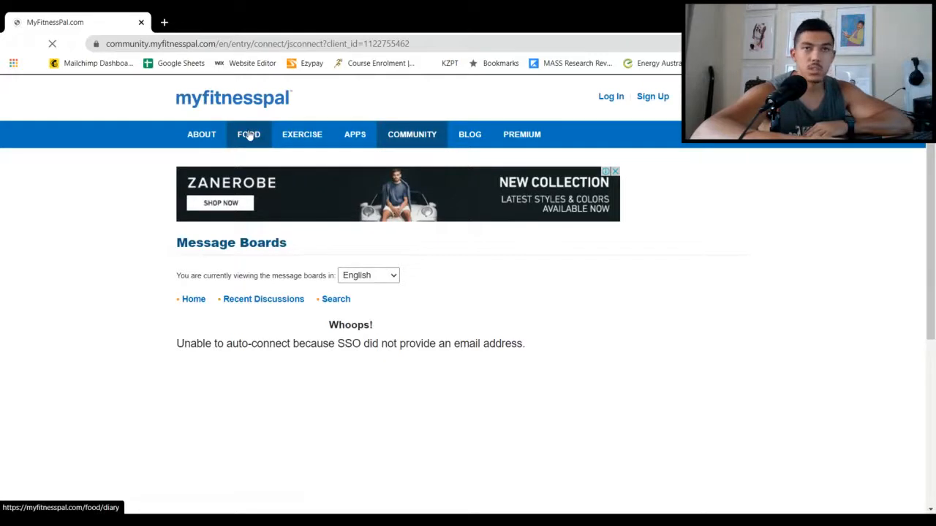
left_click(249, 136)
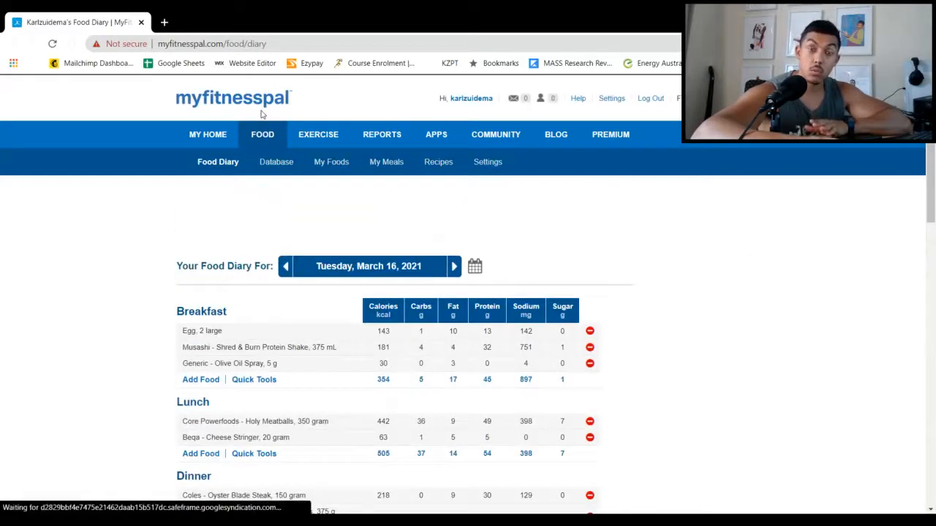
scroll(278, 192, "down", 1)
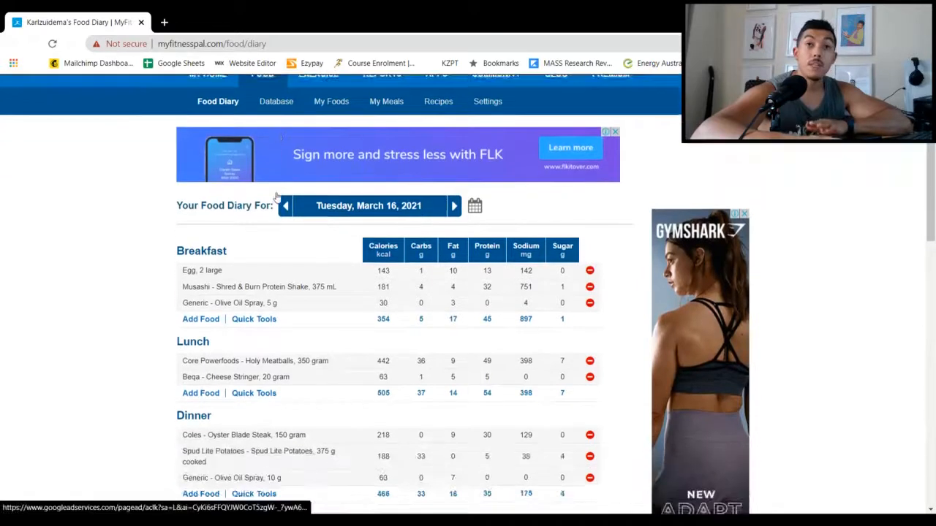